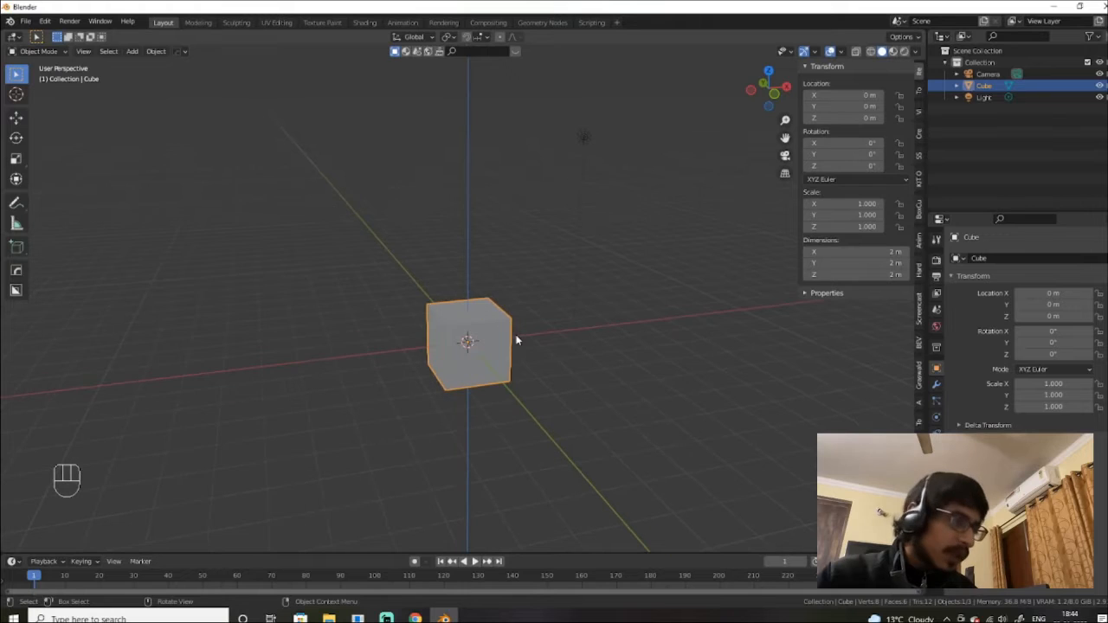
# Step: Frame the cube closer, then start a free move and cancel it, leaving the cube in place
pyautogui.keyDown('alt'); pyautogui.moveTo(517, 339); pyautogui.dragTo(546, 326); pyautogui.keyUp('alt')
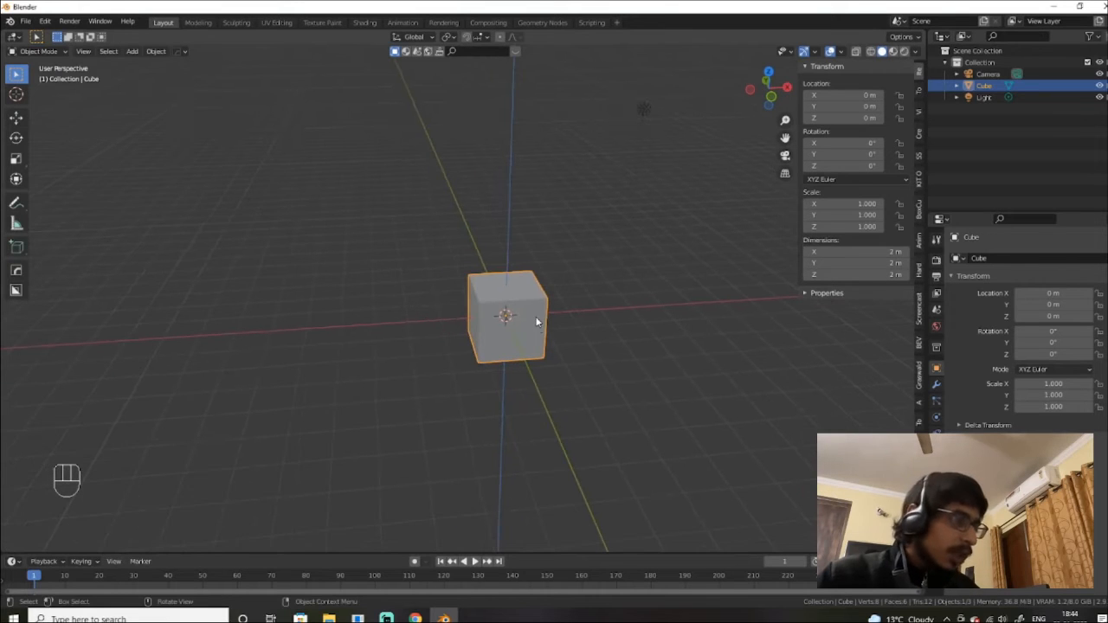
pyautogui.press('g')
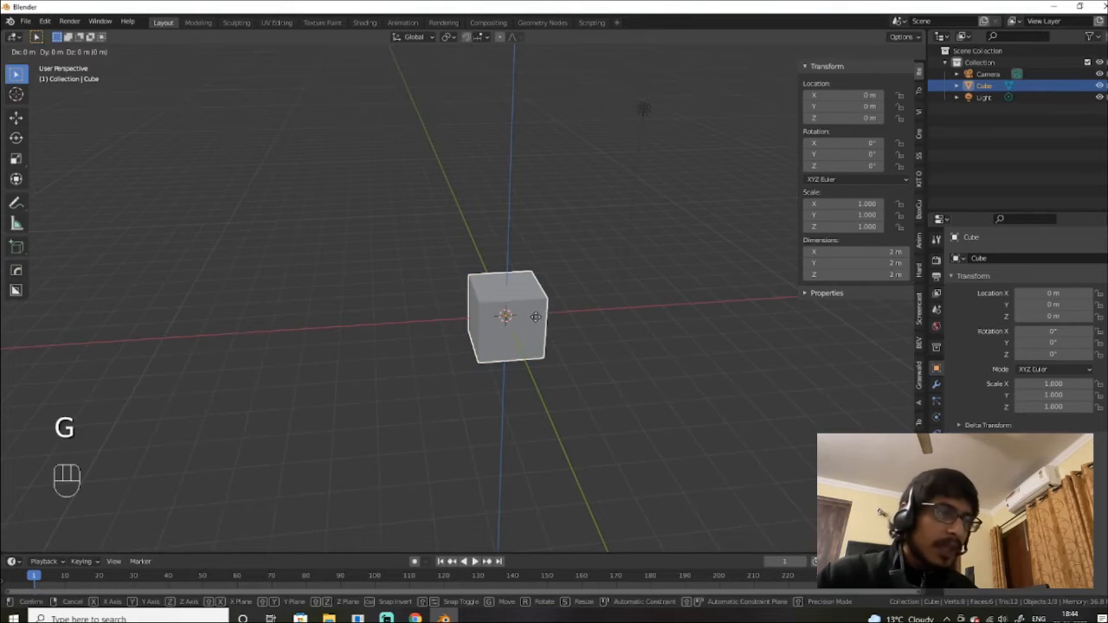
pyautogui.rightClick(557, 291)
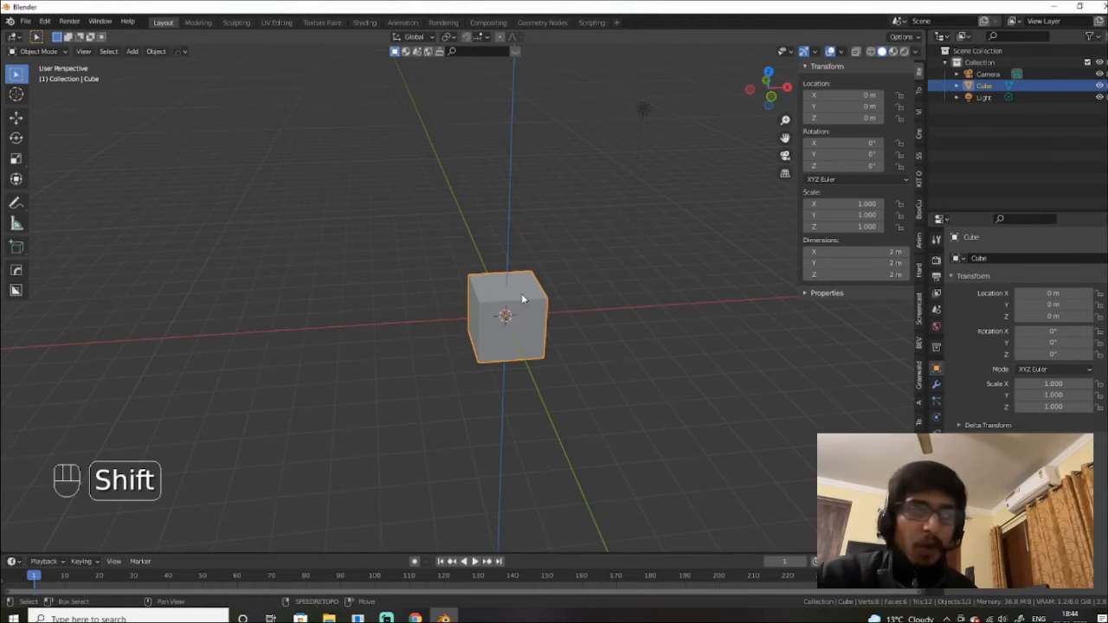
# Step: Duplicate the cube with Shift+D and place Cube.001 3 m along the X axis
pyautogui.hotkey('shift', 'd')
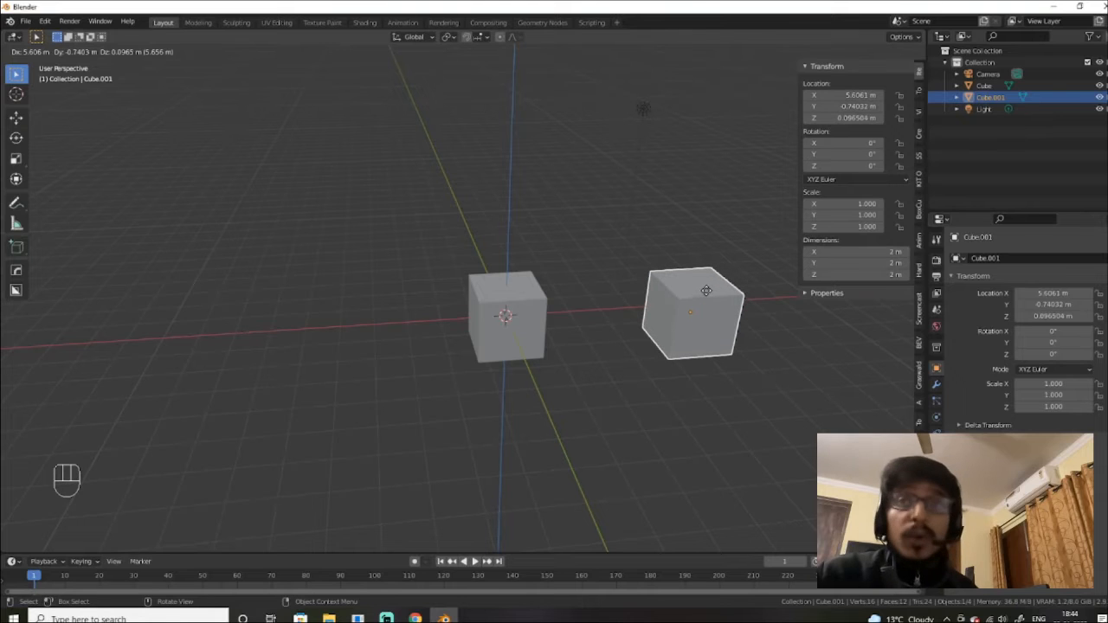
pyautogui.press('x')
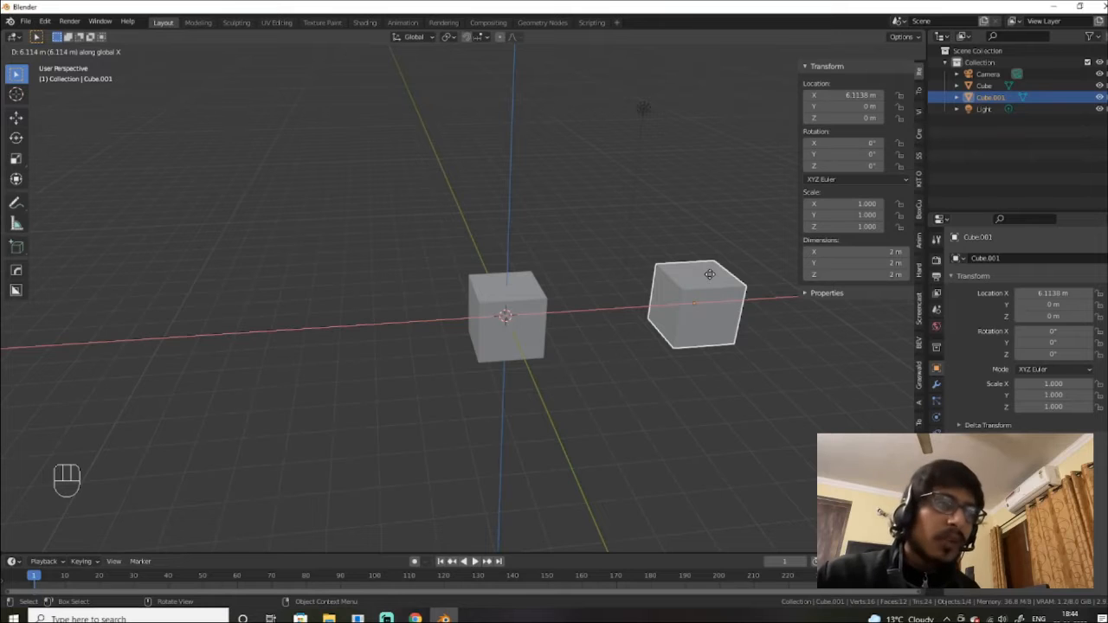
pyautogui.press('z')
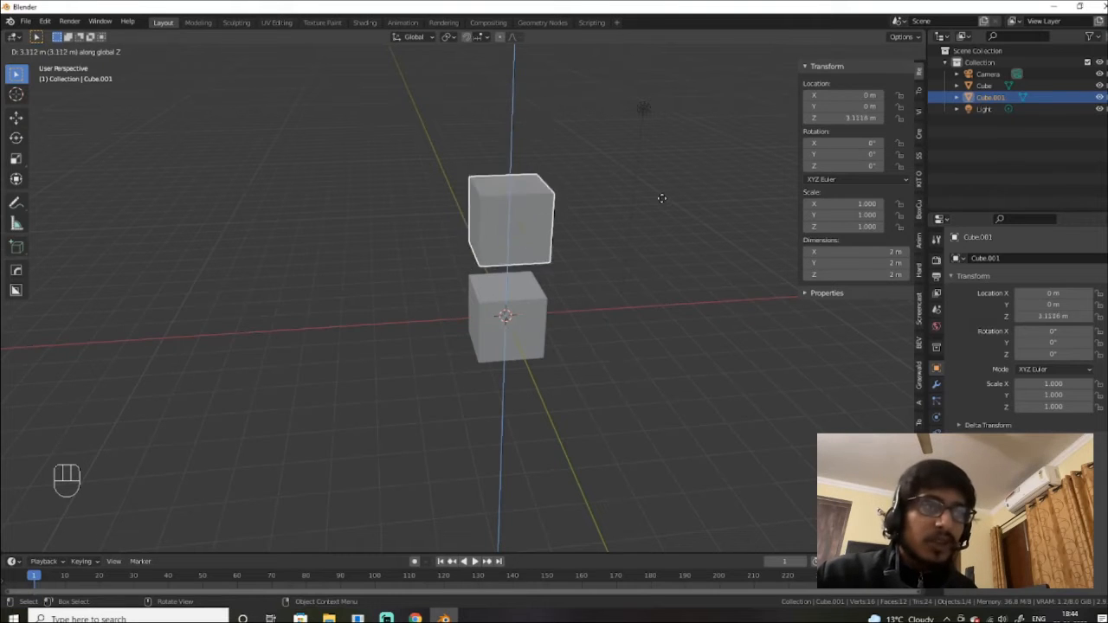
pyautogui.press('y')
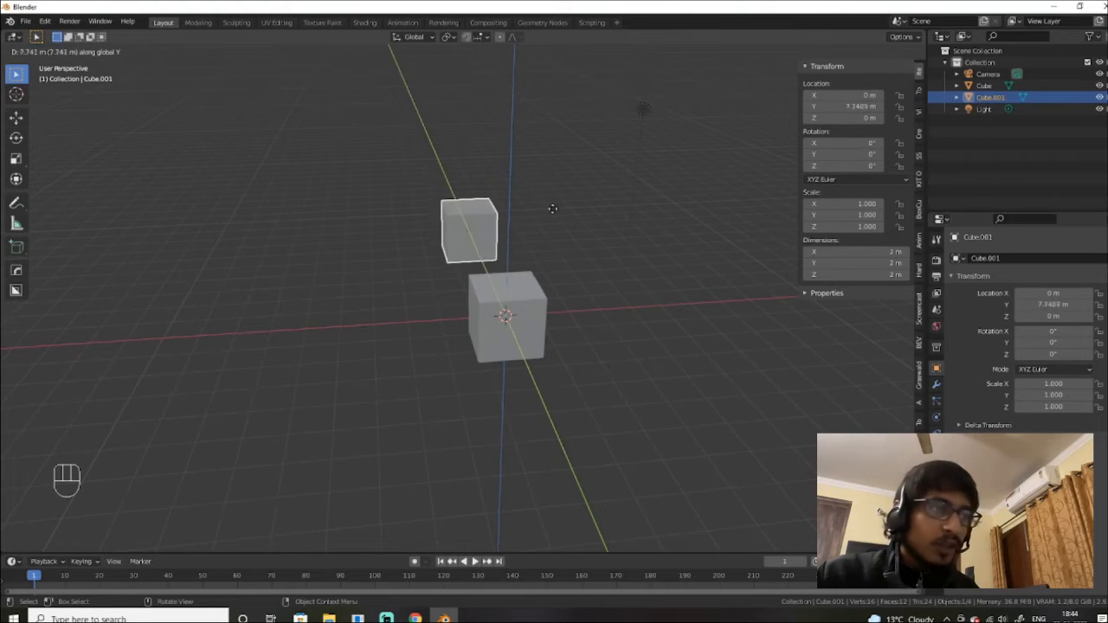
pyautogui.press('x')
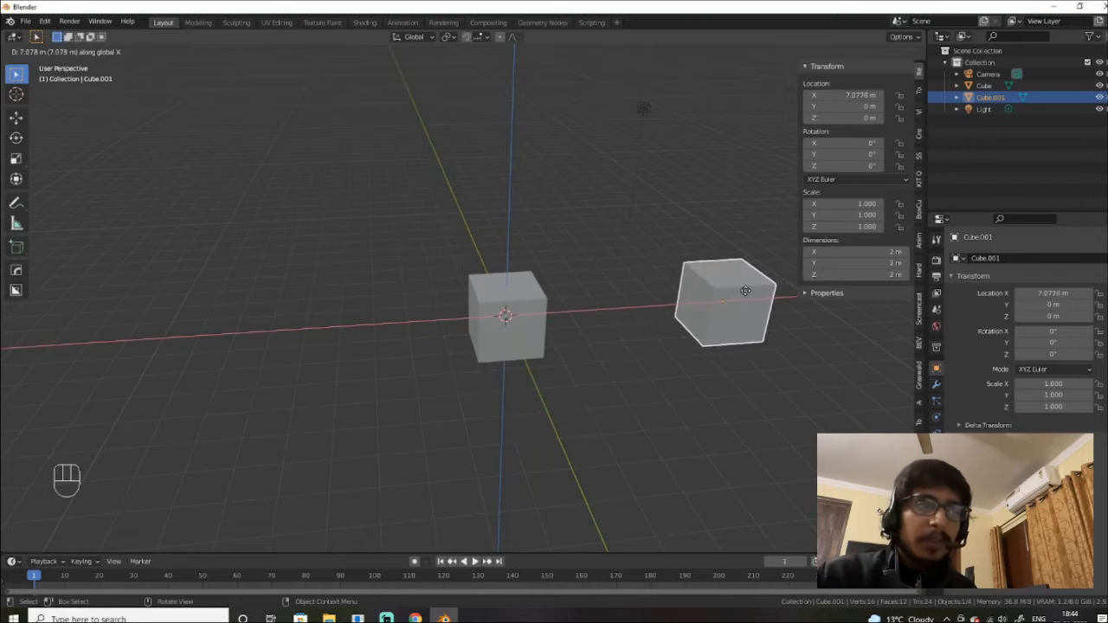
pyautogui.write('3')
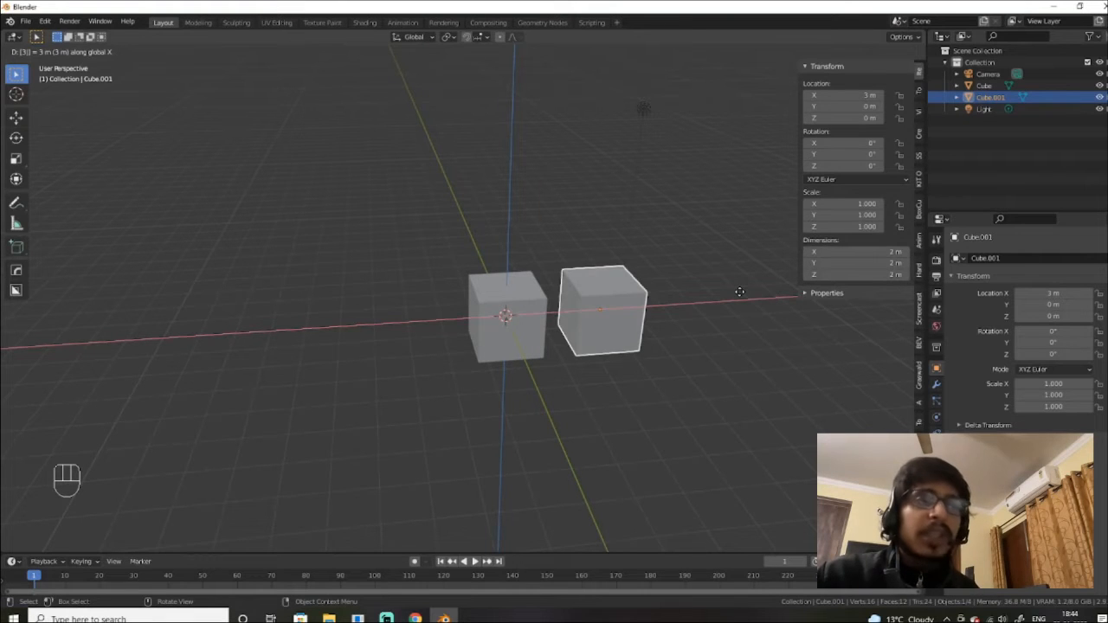
pyautogui.press('Return')
# Step: Scale Cube.001 along Z into a tall box about 4.6 m high
pyautogui.scroll(3, 617, 347)
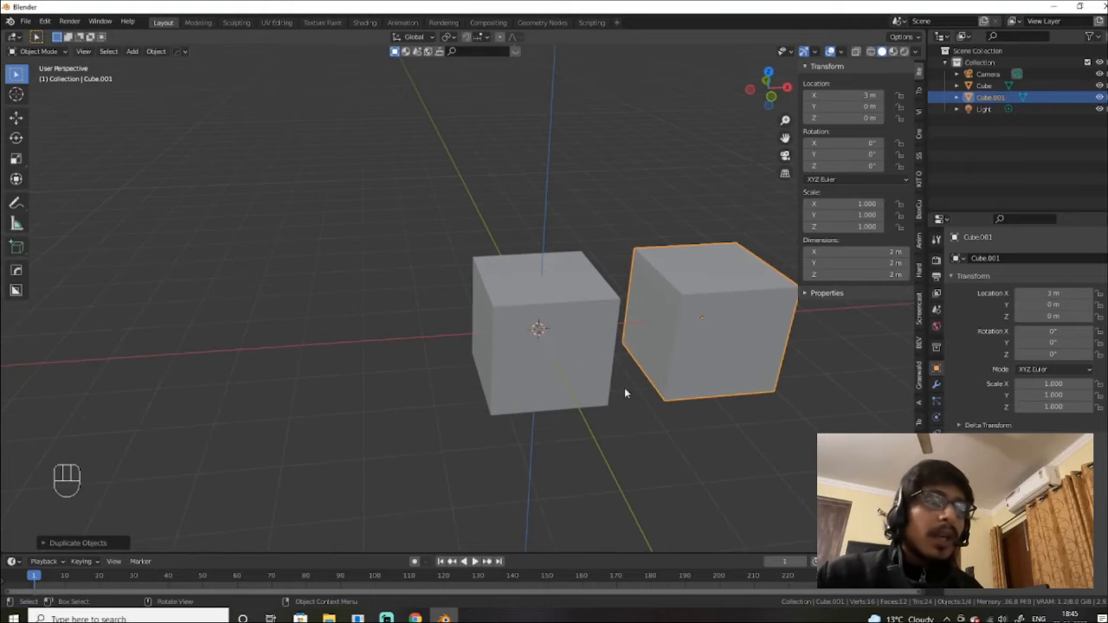
pyautogui.moveTo(656, 379); pyautogui.dragTo(562, 360, button='middle')
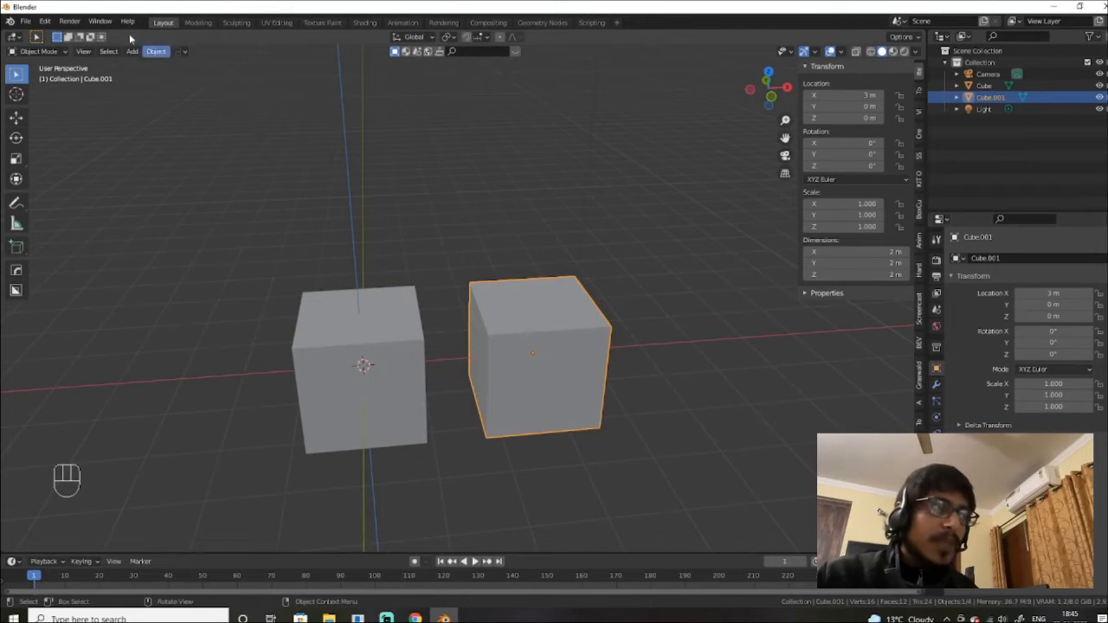
pyautogui.press('s')
pyautogui.press('z')
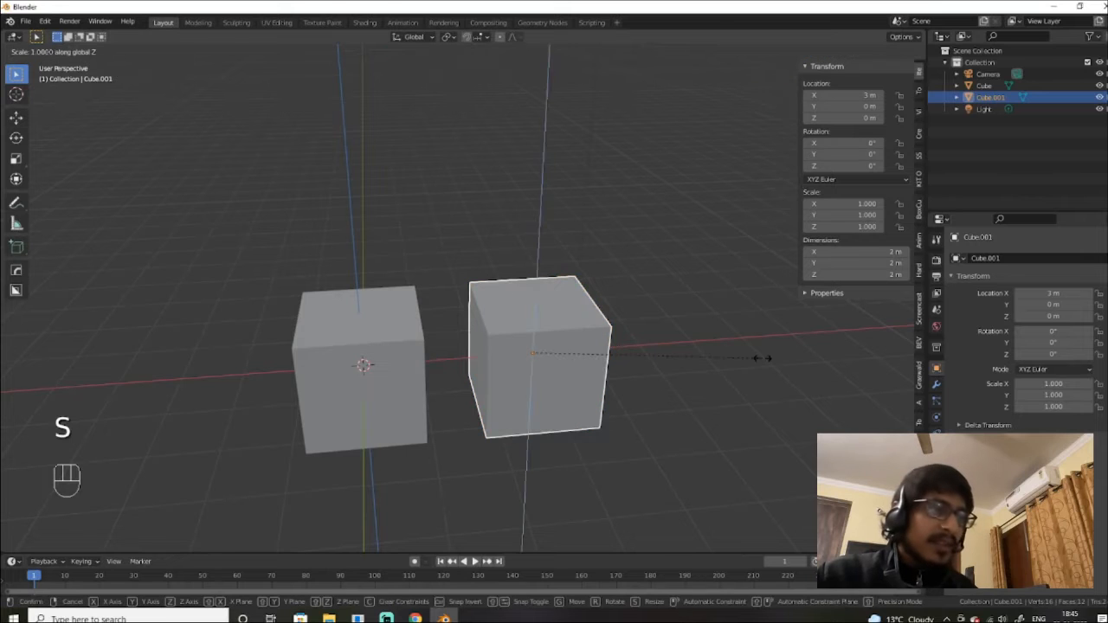
pyautogui.click(915, 219)
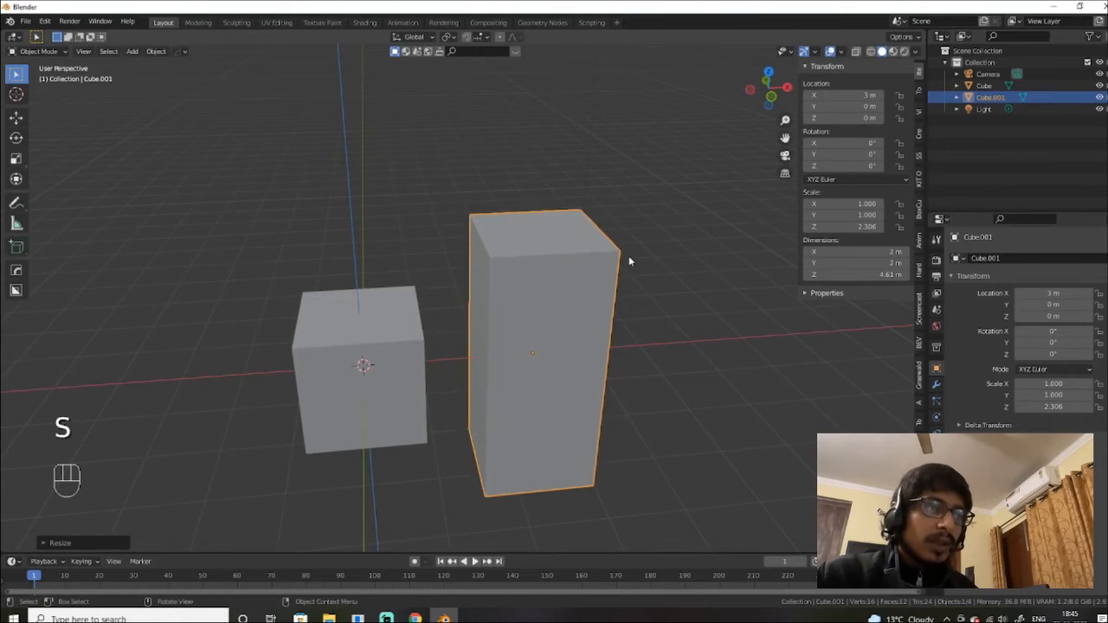
# Step: Select the original cube and switch it into Edit Mode
pyautogui.scroll(-3, 628, 259)
pyautogui.scroll(3, 629, 271)
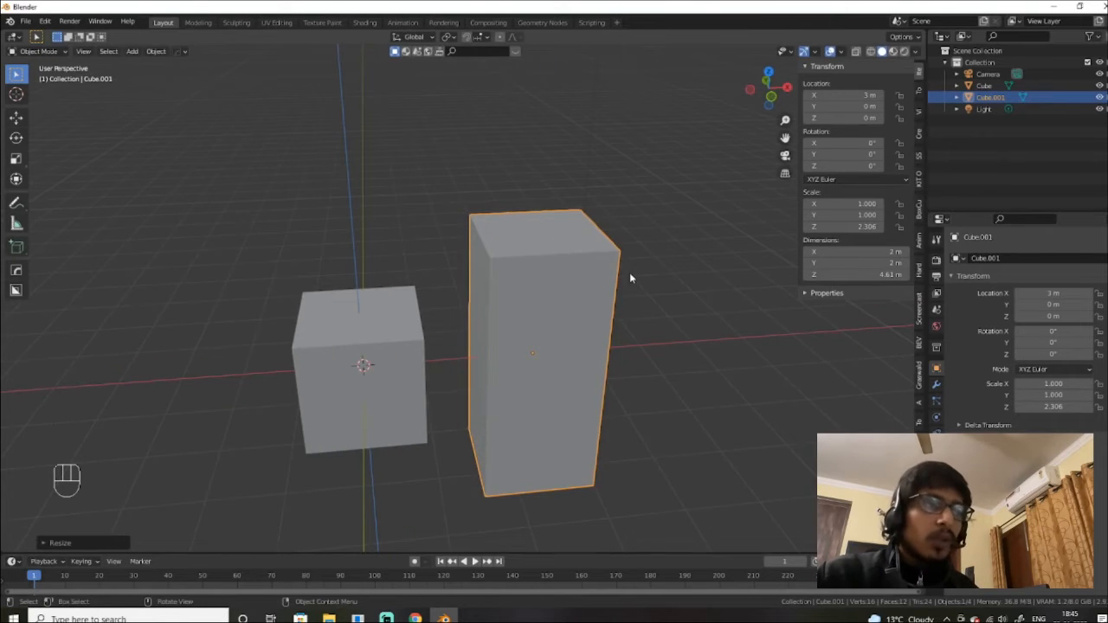
pyautogui.click(379, 336)
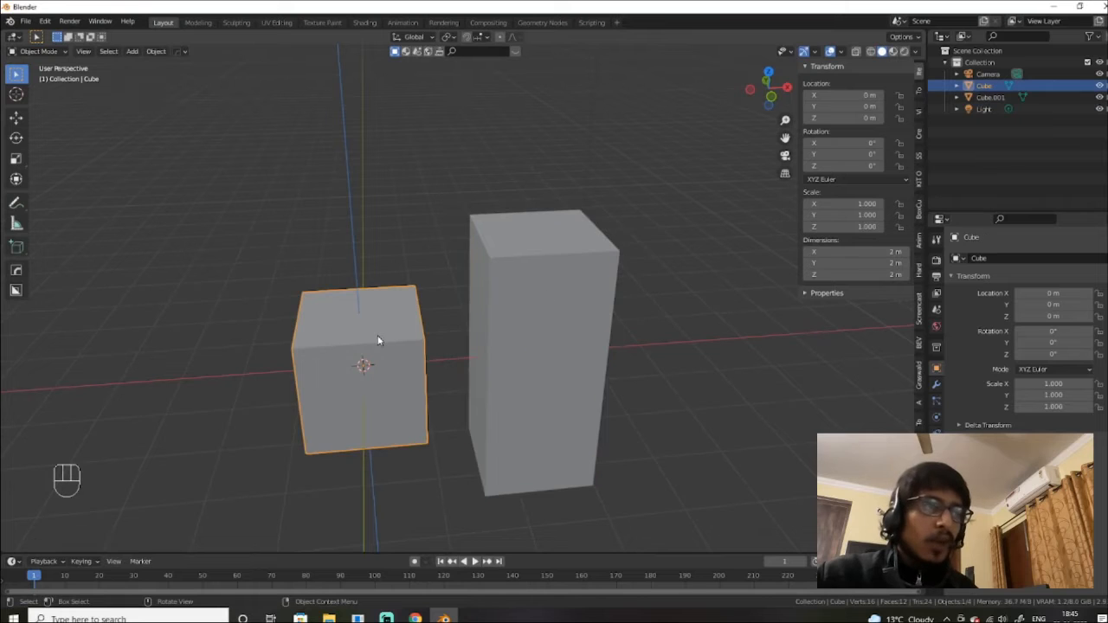
pyautogui.click(39, 52)
pyautogui.click(39, 78)
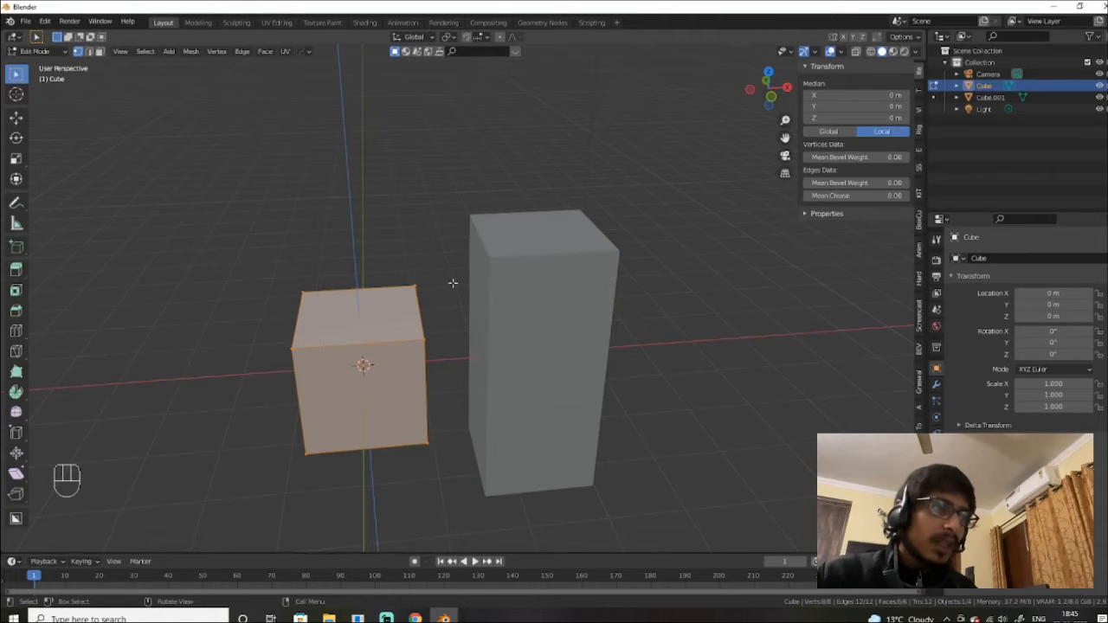
pyautogui.keyDown('alt'); pyautogui.moveTo(491, 366); pyautogui.dragTo(464, 314); pyautogui.keyUp('alt')
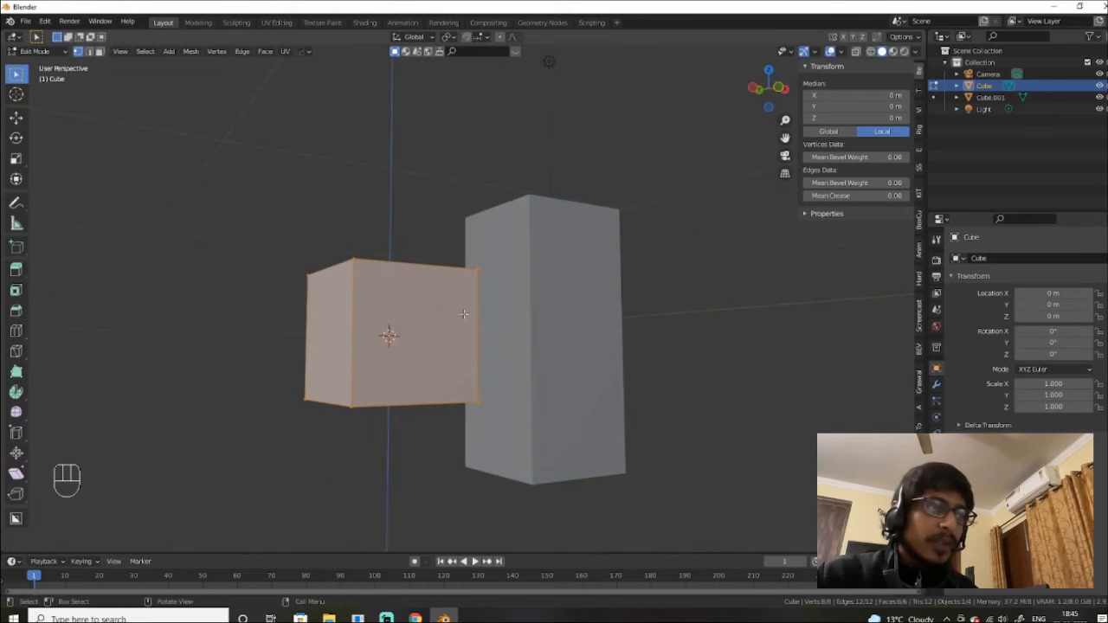
pyautogui.click(356, 267)
pyautogui.keyDown('alt'); pyautogui.moveTo(363, 269); pyautogui.dragTo(512, 369); pyautogui.keyUp('alt')
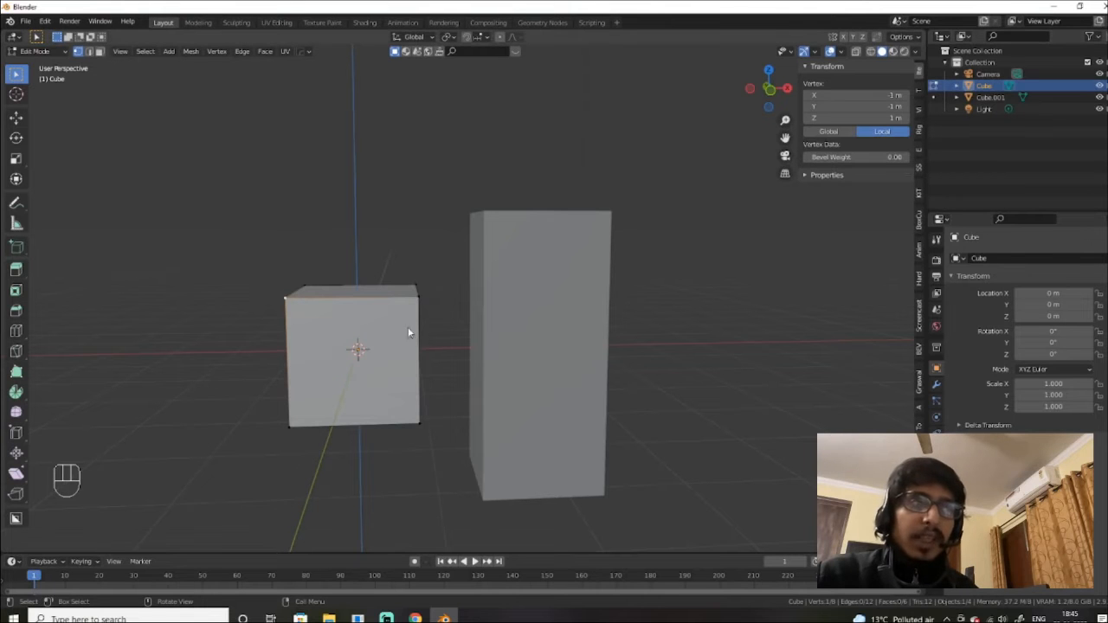
# Step: Select all vertices, stretch the mesh to about 4.54 m tall, and return to Object Mode
pyautogui.press('a')
pyautogui.keyDown('alt'); pyautogui.moveTo(502, 371); pyautogui.dragTo(485, 343, button='middle'); pyautogui.keyUp('alt')
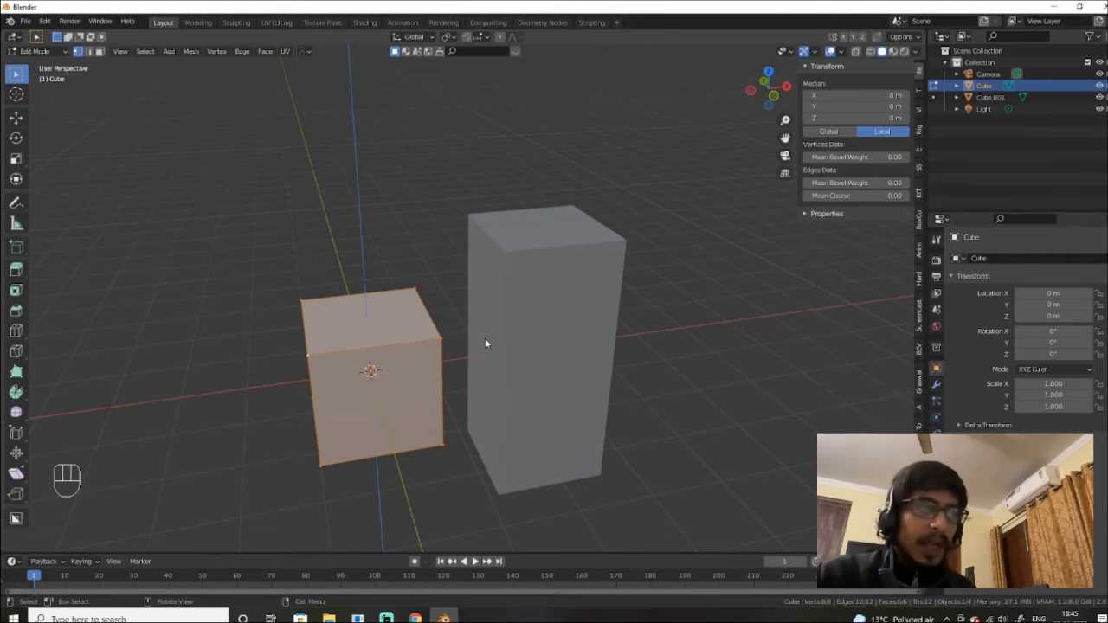
pyautogui.keyDown('alt'); pyautogui.moveTo(485, 343); pyautogui.dragTo(465, 333, button='middle'); pyautogui.keyUp('alt')
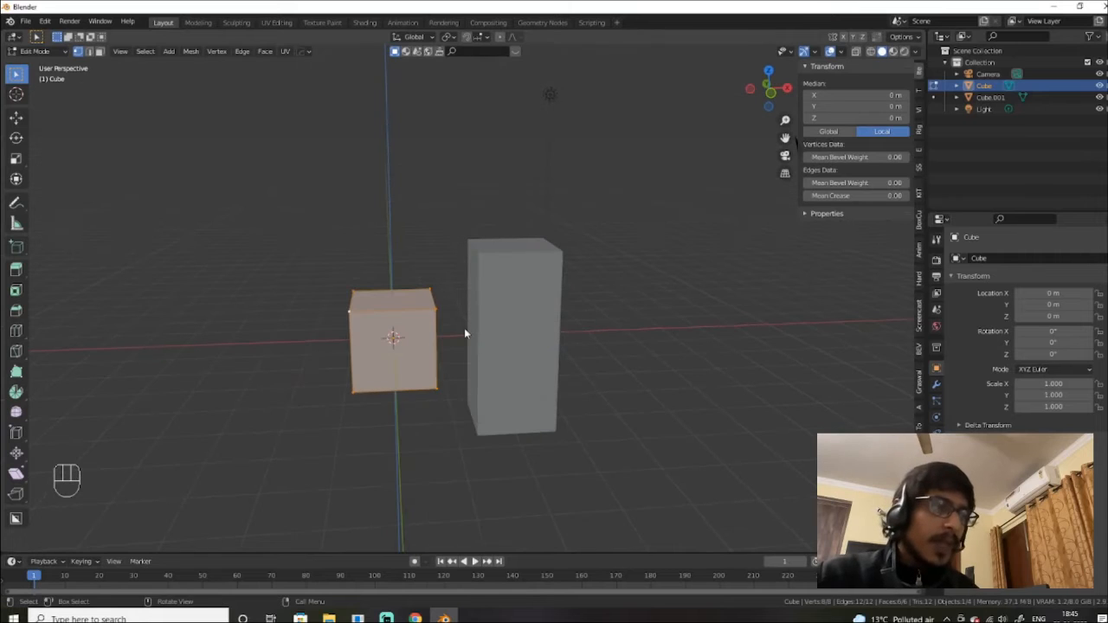
pyautogui.press('s')
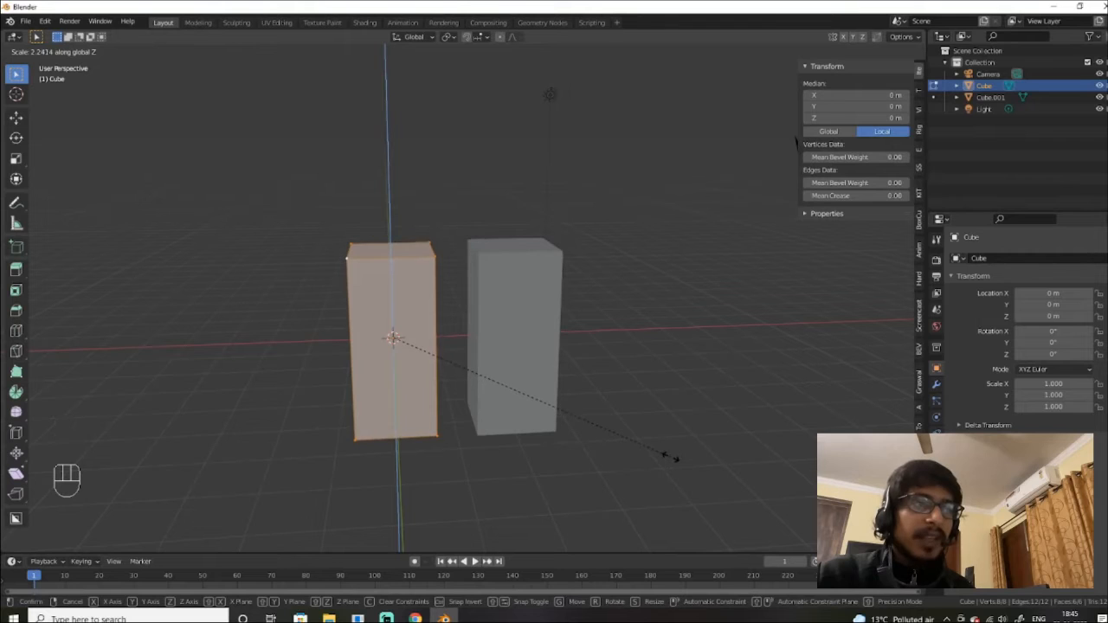
pyautogui.click(673, 461)
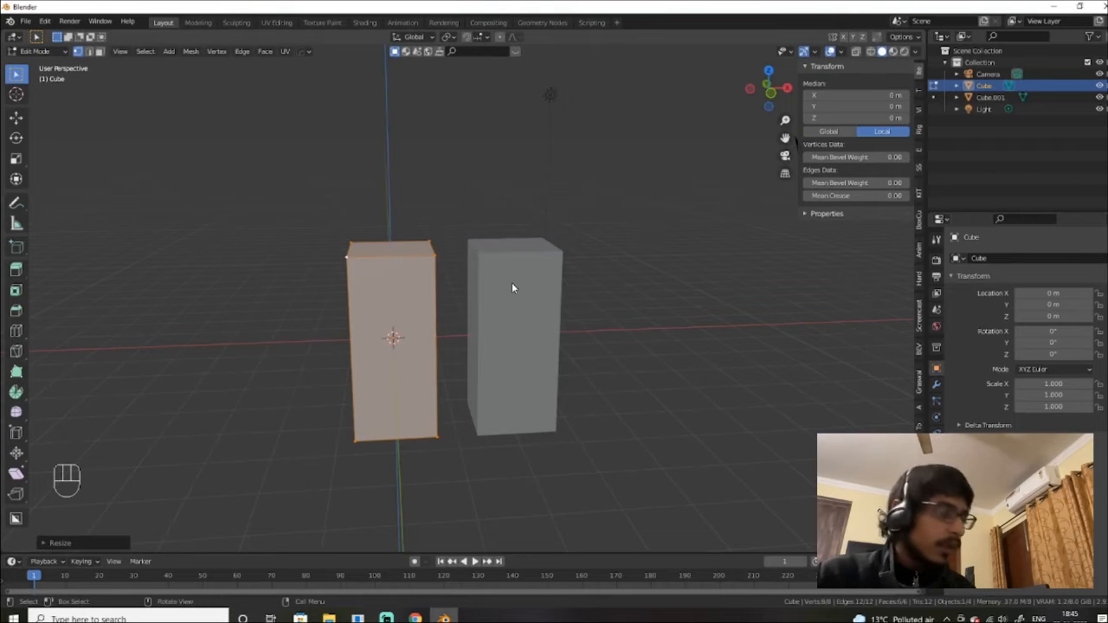
pyautogui.press('Tab')
pyautogui.click(511, 216)
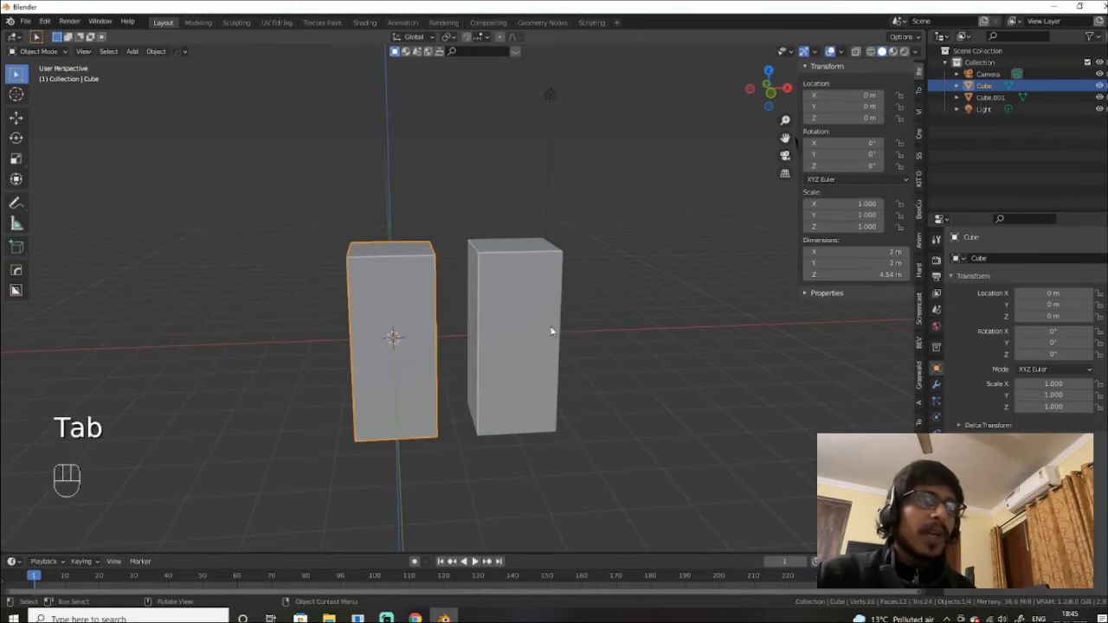
pyautogui.moveTo(552, 330)
pyautogui.keyDown('alt'); pyautogui.mouseDown(button='middle')
pyautogui.moveTo(559, 337)
pyautogui.moveTo(542, 309)
pyautogui.moveTo(552, 327)
pyautogui.mouseUp(button='middle'); pyautogui.keyUp('alt')
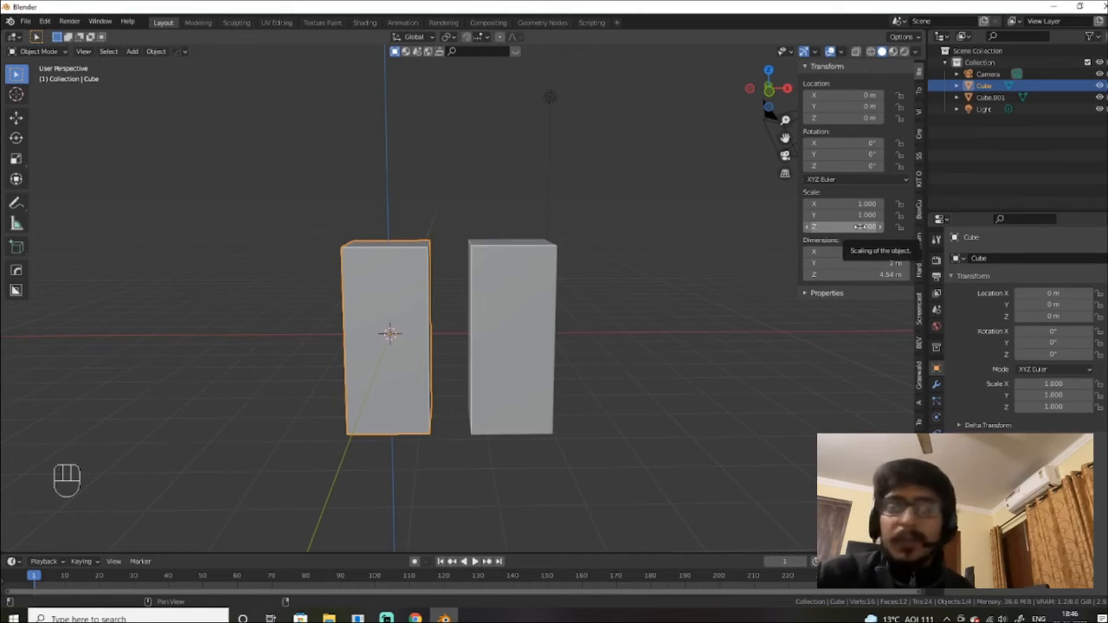
pyautogui.click(551, 272)
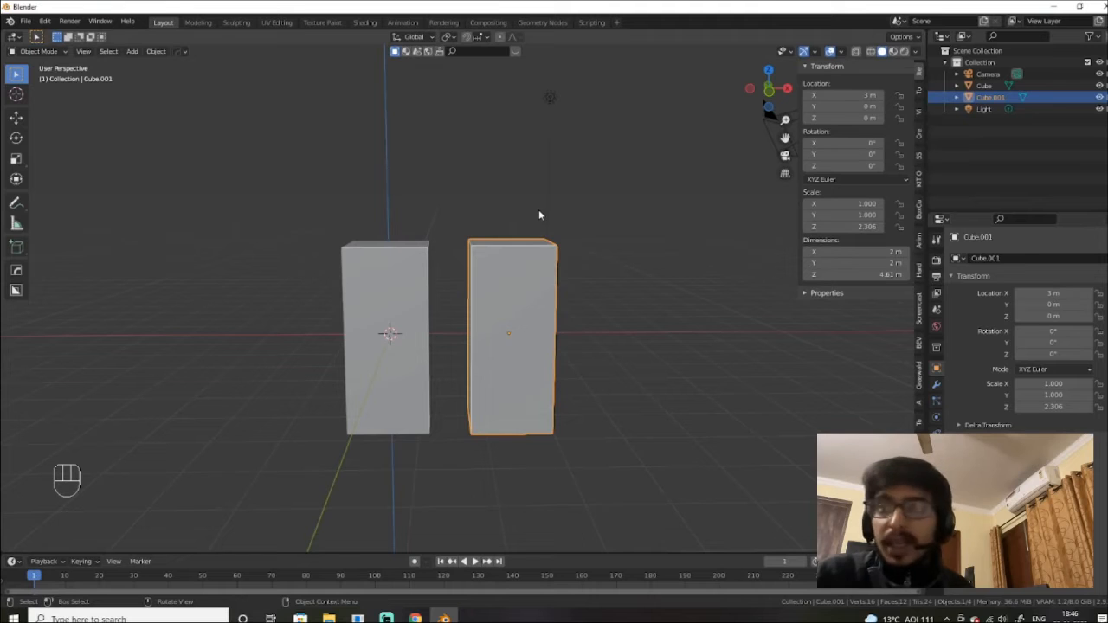
pyautogui.click(396, 300)
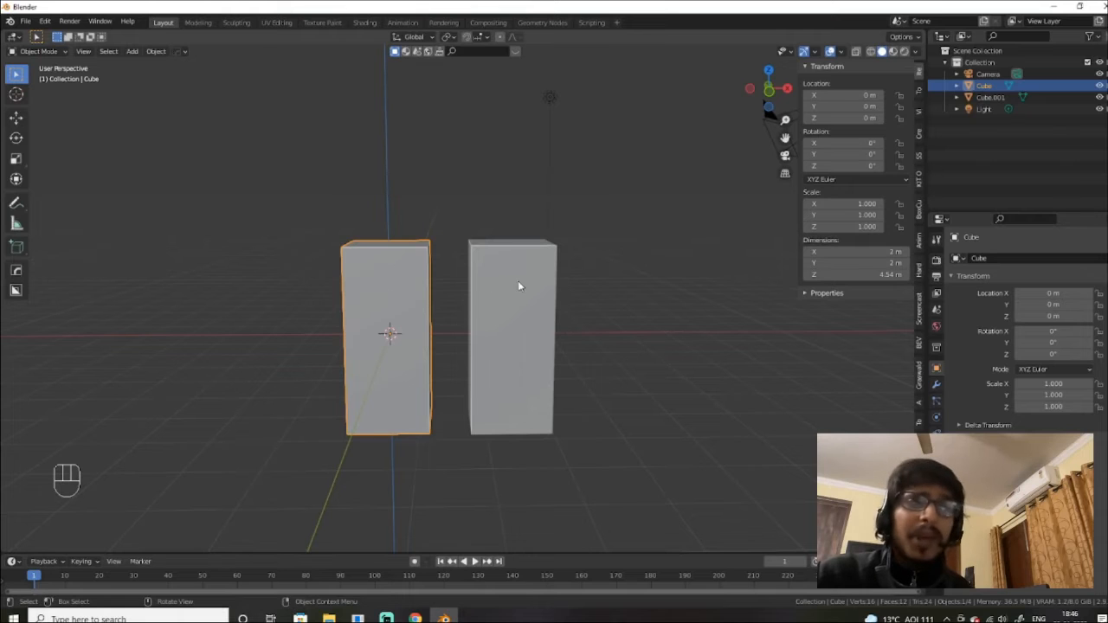
pyautogui.click(521, 252)
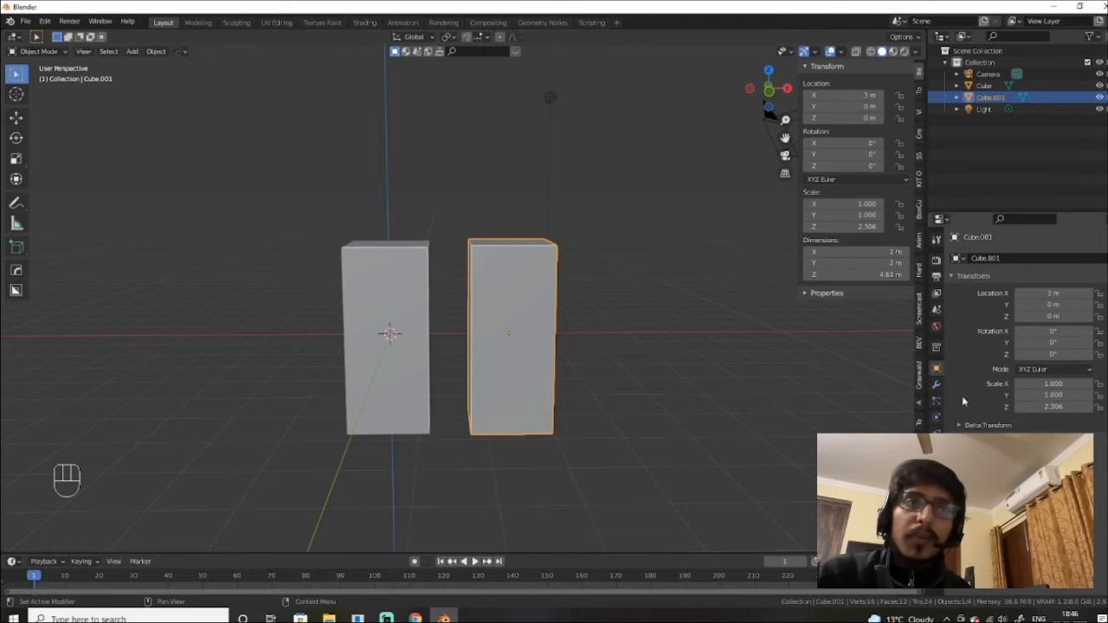
# Step: Add a Bevel modifier (0.1 m, 1 segment) to Cube.001, then select the left Cube
pyautogui.click(935, 384)
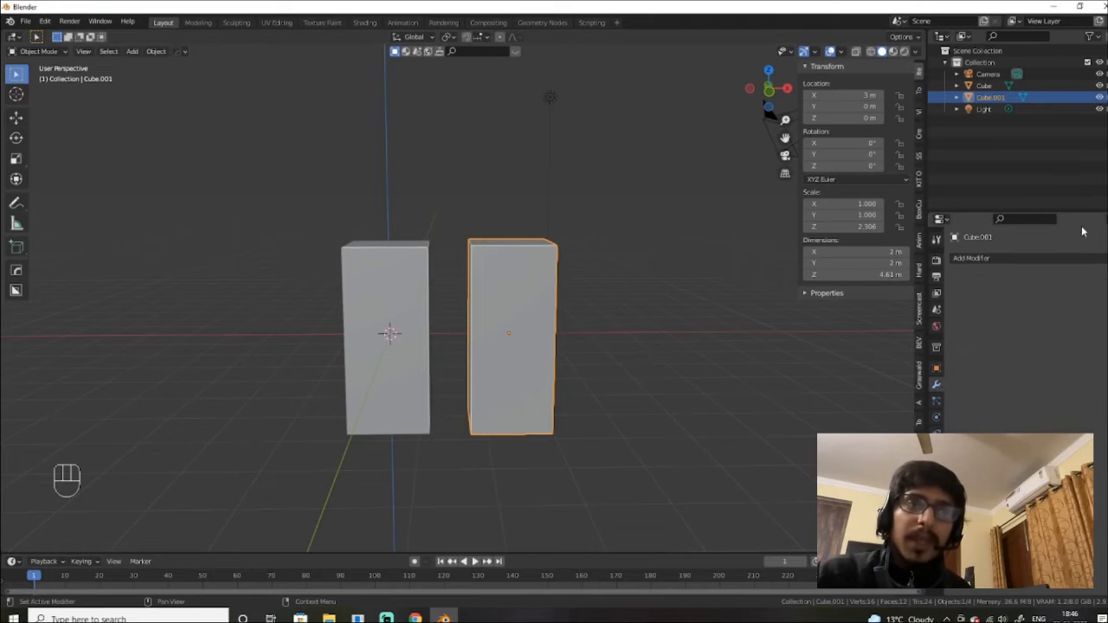
pyautogui.click(1039, 260)
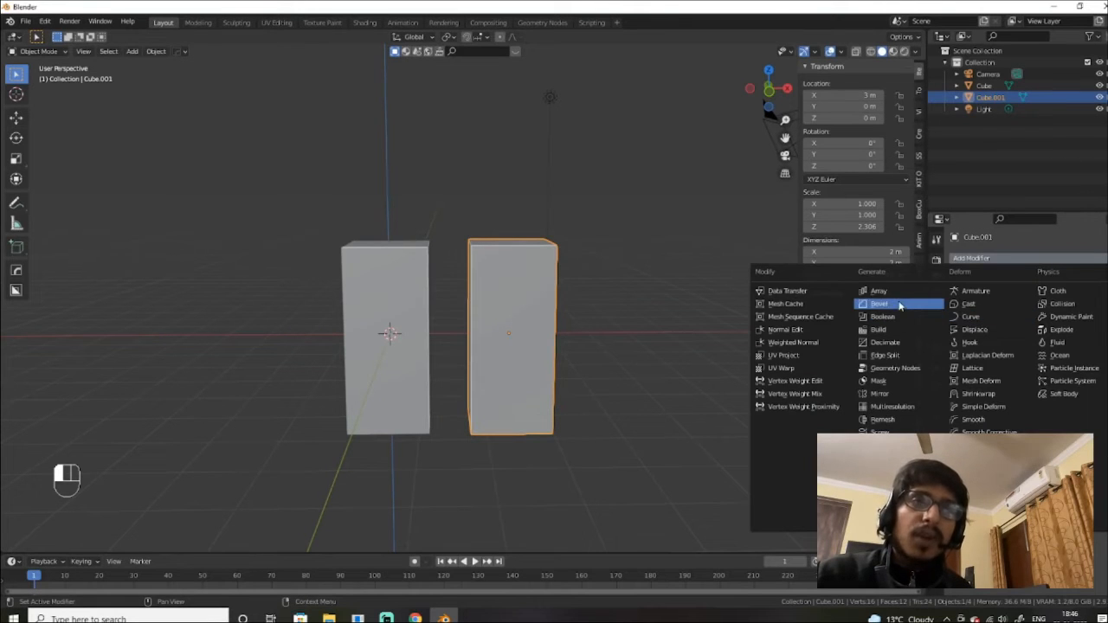
pyautogui.click(902, 304)
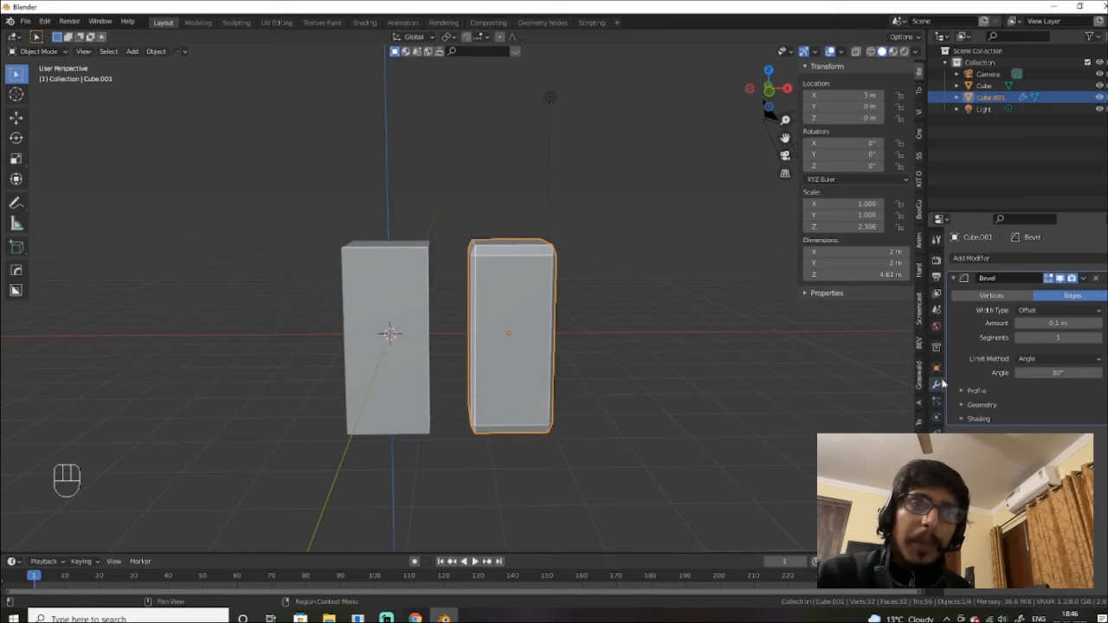
pyautogui.click(1009, 257)
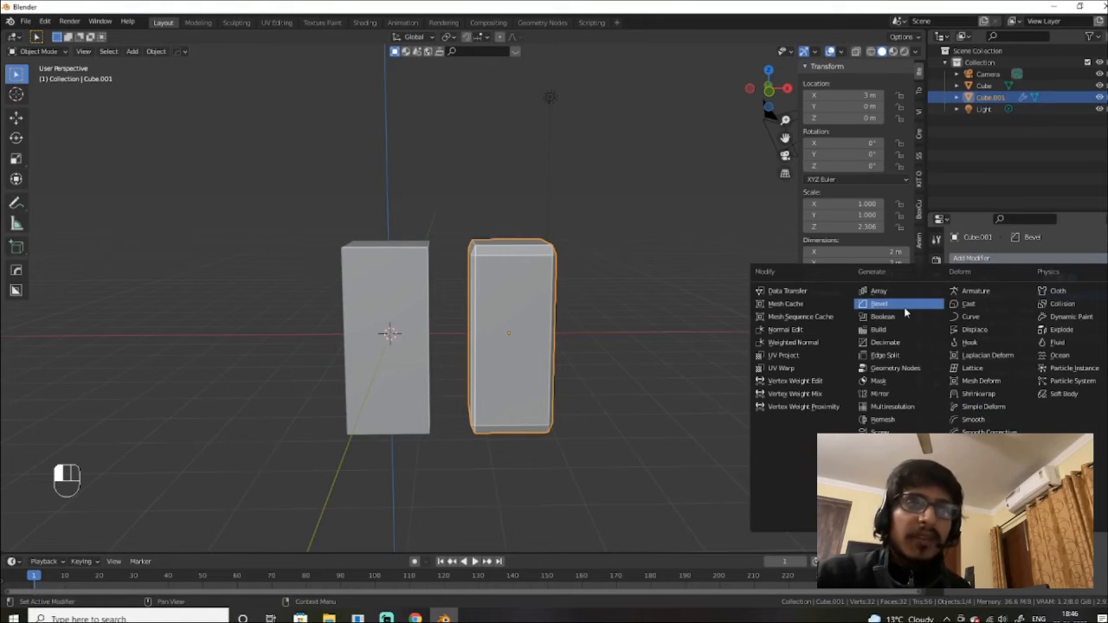
pyautogui.click(891, 304)
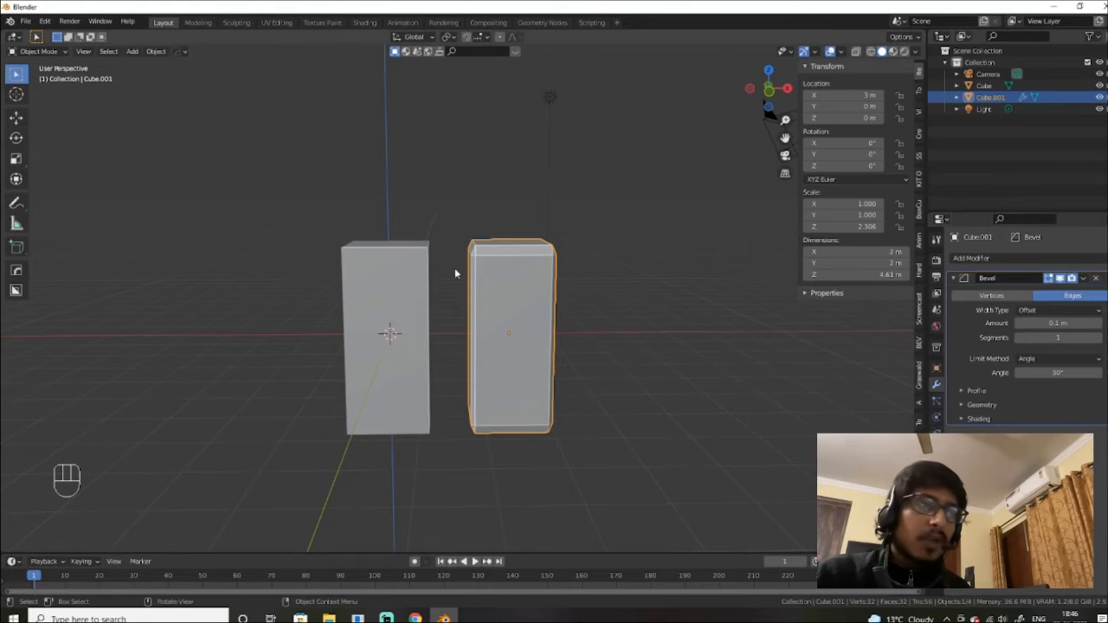
pyautogui.click(428, 267)
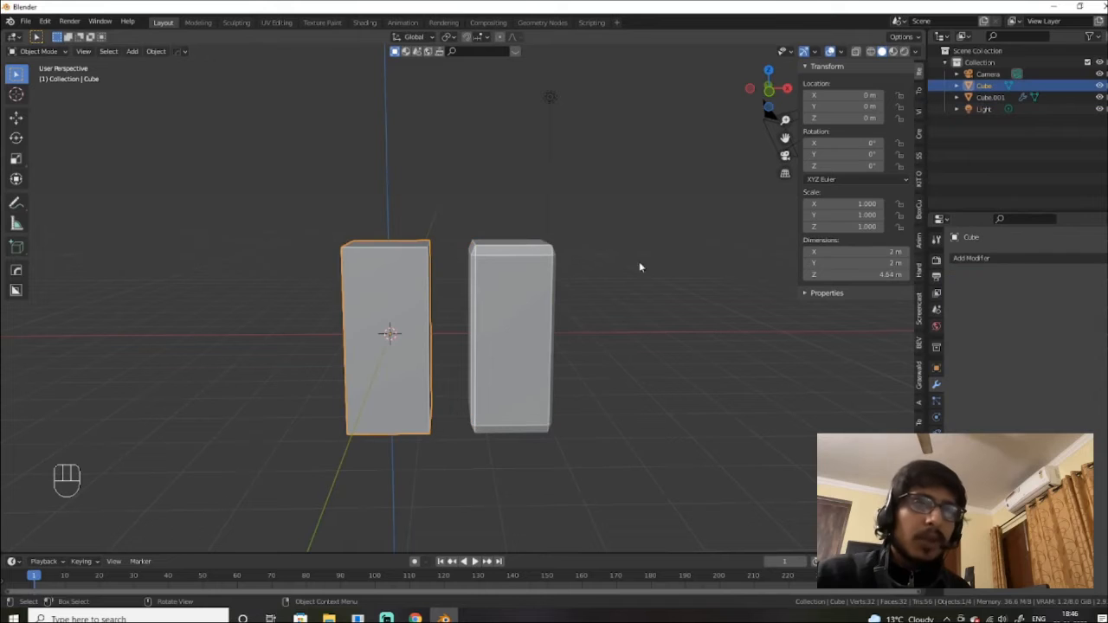
pyautogui.click(1004, 259)
# Step: Add a Bevel modifier to the left Cube and zoom in on its edges
pyautogui.click(878, 303)
pyautogui.scroll(6, 468, 260)
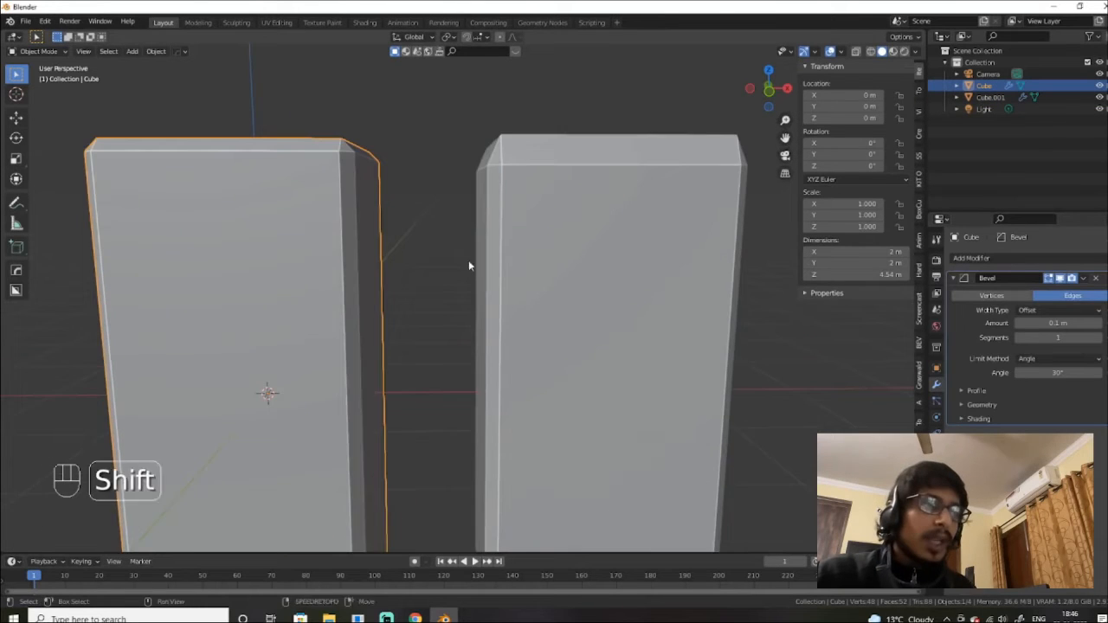
pyautogui.keyDown('shift'); pyautogui.moveTo(468, 260); pyautogui.dragTo(571, 315, button='middle'); pyautogui.keyUp('shift')
pyautogui.scroll(-2, 500, 231)
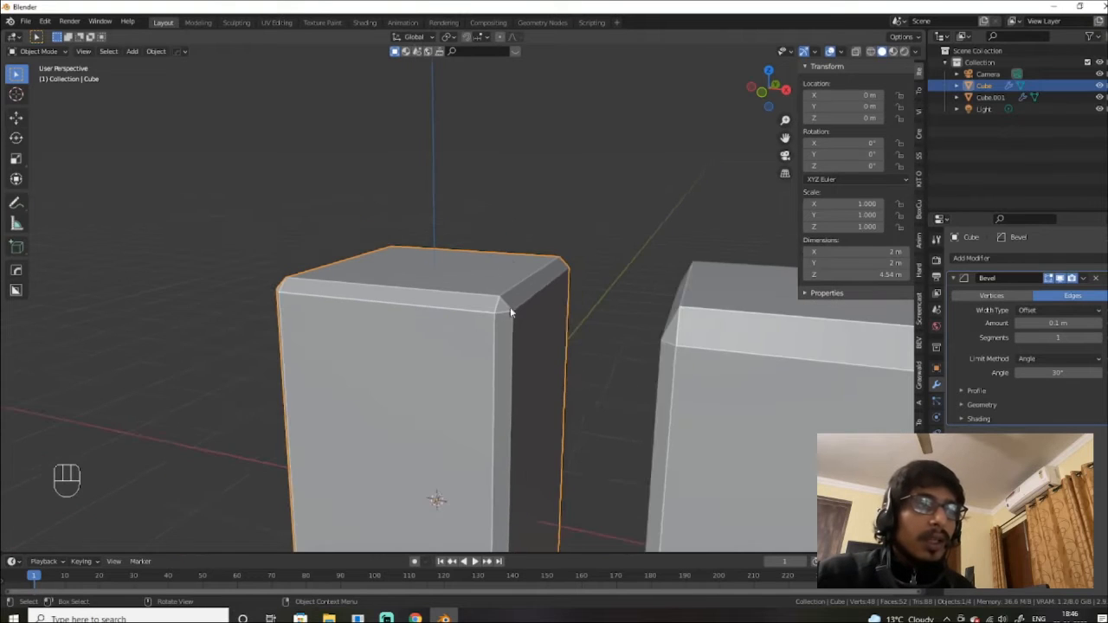
pyautogui.scroll(1, 510, 306)
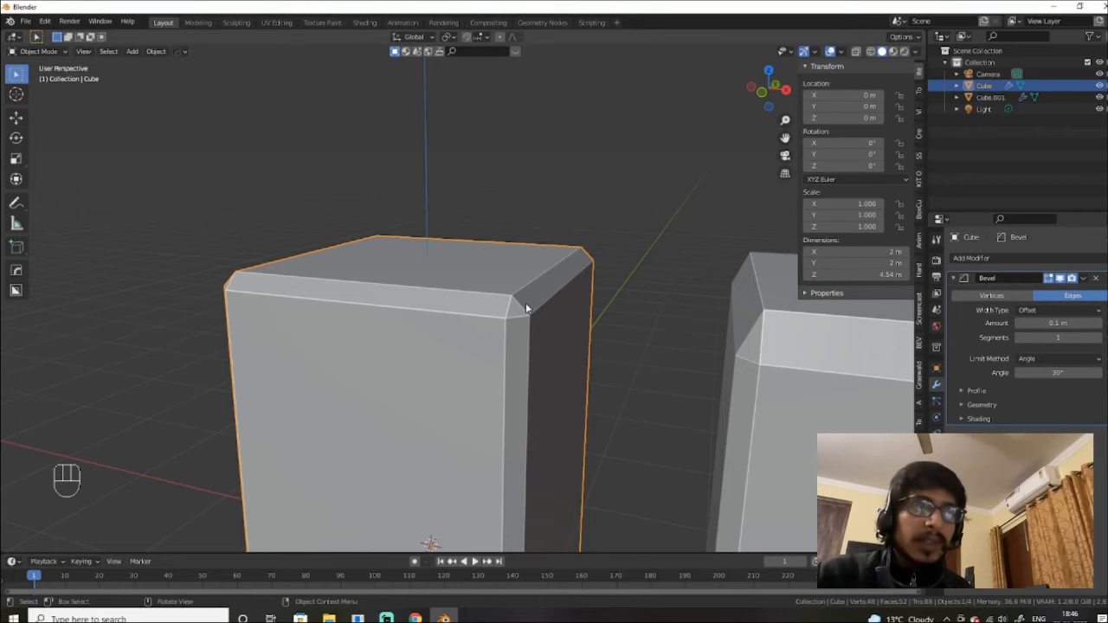
pyautogui.scroll(-6, 516, 357)
pyautogui.moveTo(516, 357); pyautogui.dragTo(525, 318, button='middle')
pyautogui.scroll(5, 522, 348)
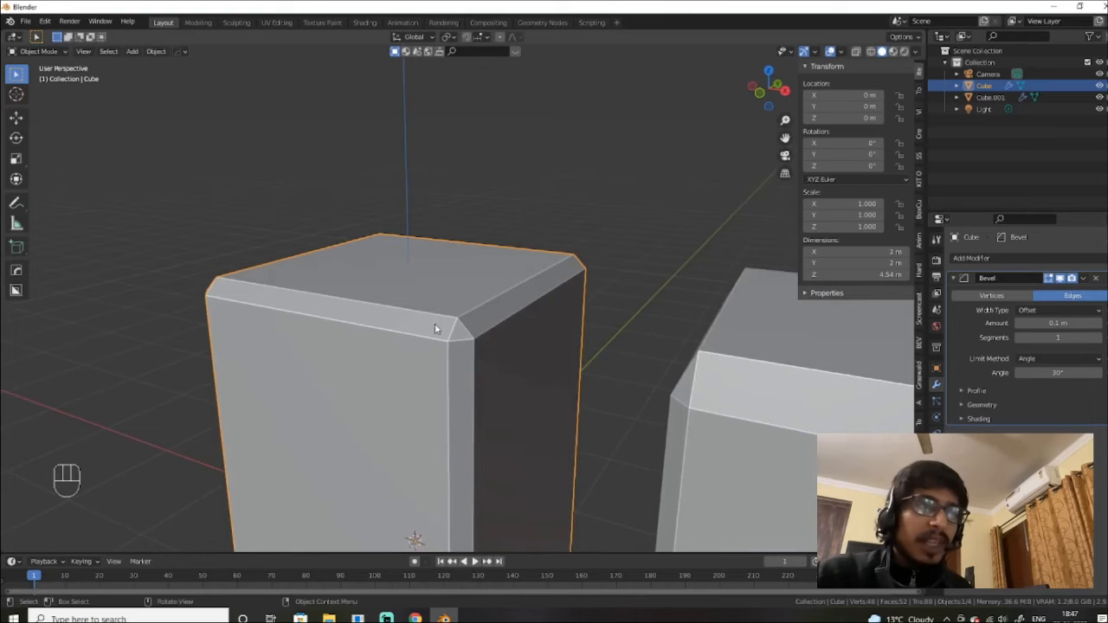
pyautogui.scroll(2, 440, 334)
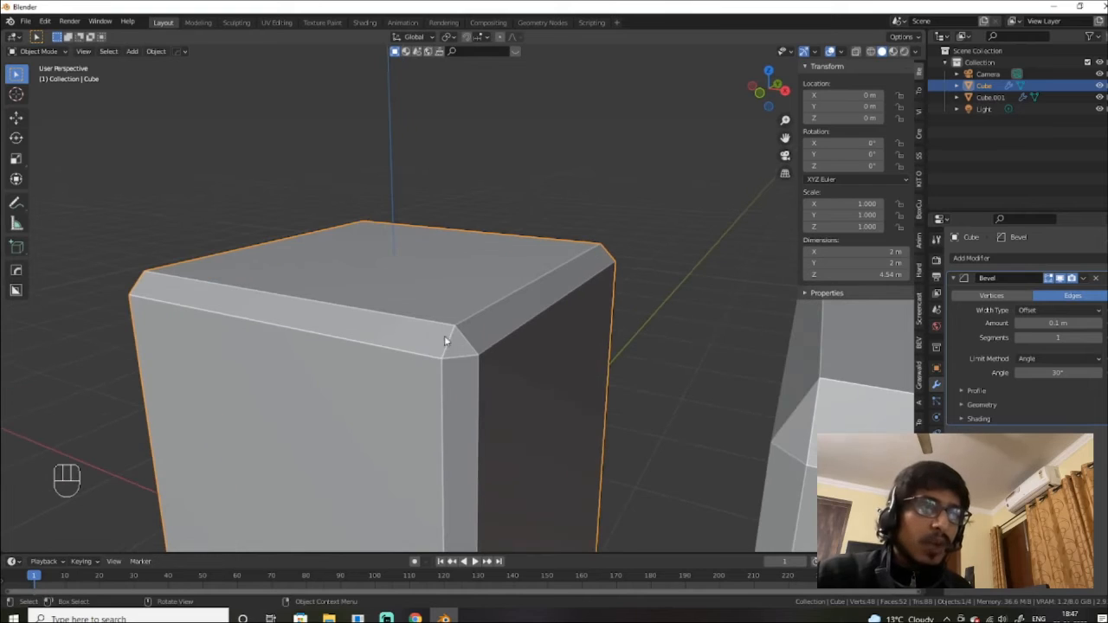
# Step: Set the Cube's bevel Segments to 3, then raise it to 5
pyautogui.click(1058, 337)
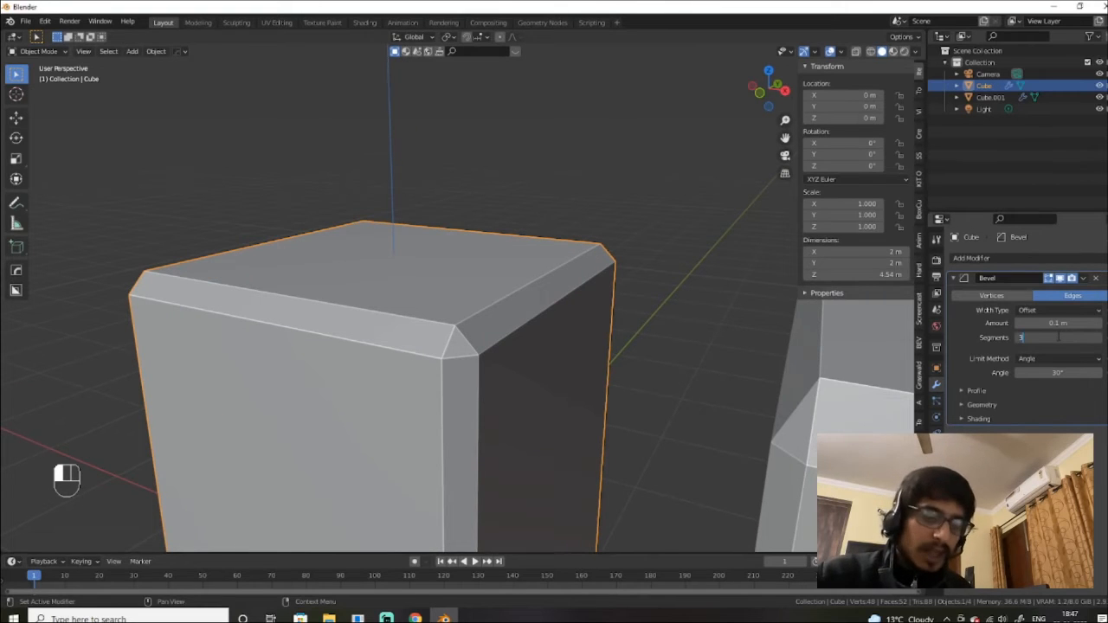
pyautogui.write('3')
pyautogui.press('Return')
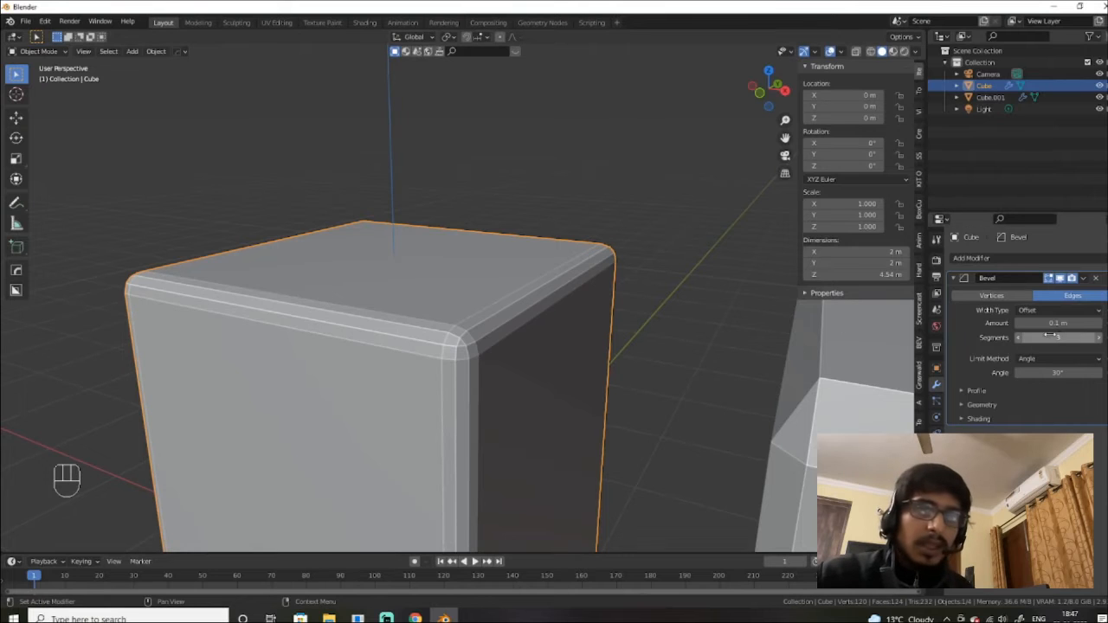
pyautogui.moveTo(1057, 337); pyautogui.dragTo(1057, 337)
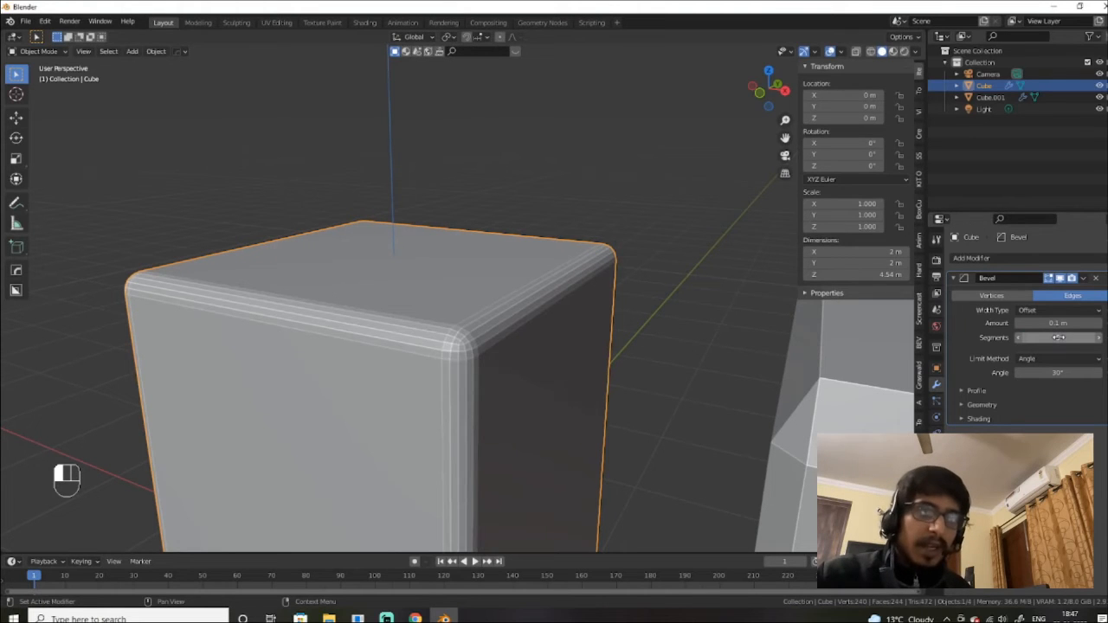
pyautogui.scroll(1, 484, 327)
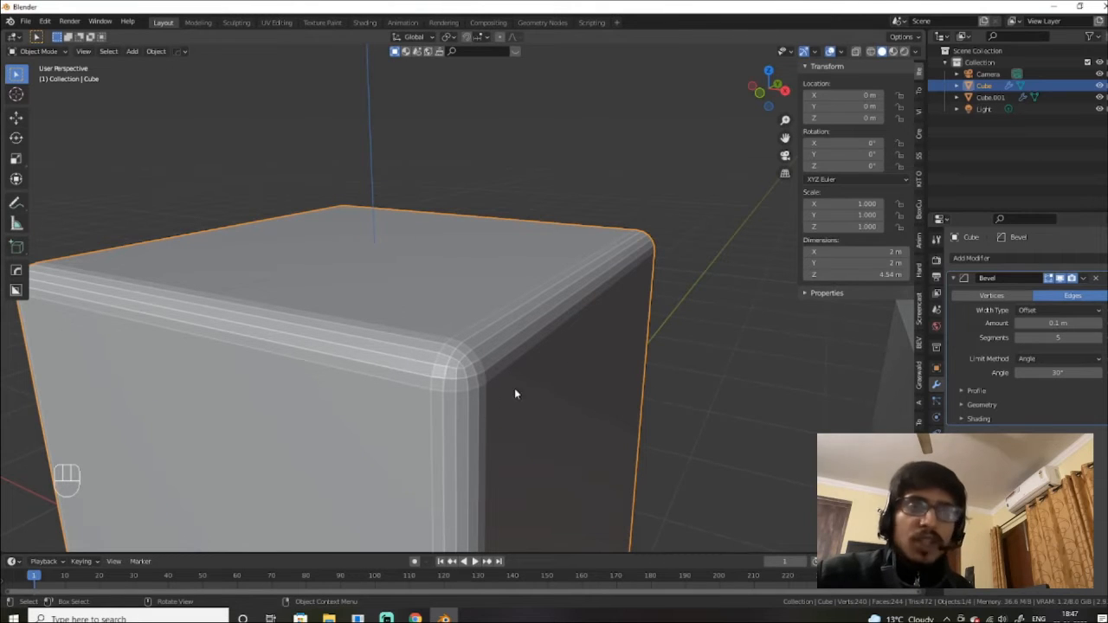
pyautogui.scroll(-5, 553, 381)
pyautogui.scroll(1, 803, 386)
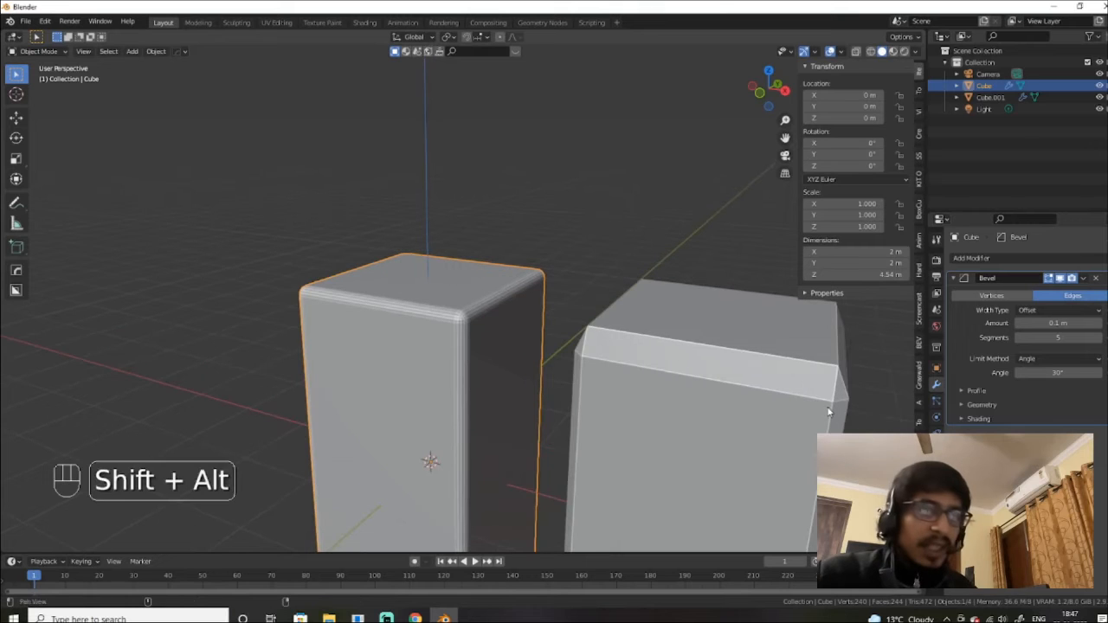
# Step: Select Cube.001 and raise its Bevel Segments from 1 to 5
pyautogui.keyDown('alt'); pyautogui.keyDown('shift'); pyautogui.moveTo(826, 409); pyautogui.dragTo(621, 337, button='middle'); pyautogui.keyUp('shift'); pyautogui.keyUp('alt')
pyautogui.scroll(2, 621, 360)
pyautogui.scroll(-3, 611, 358)
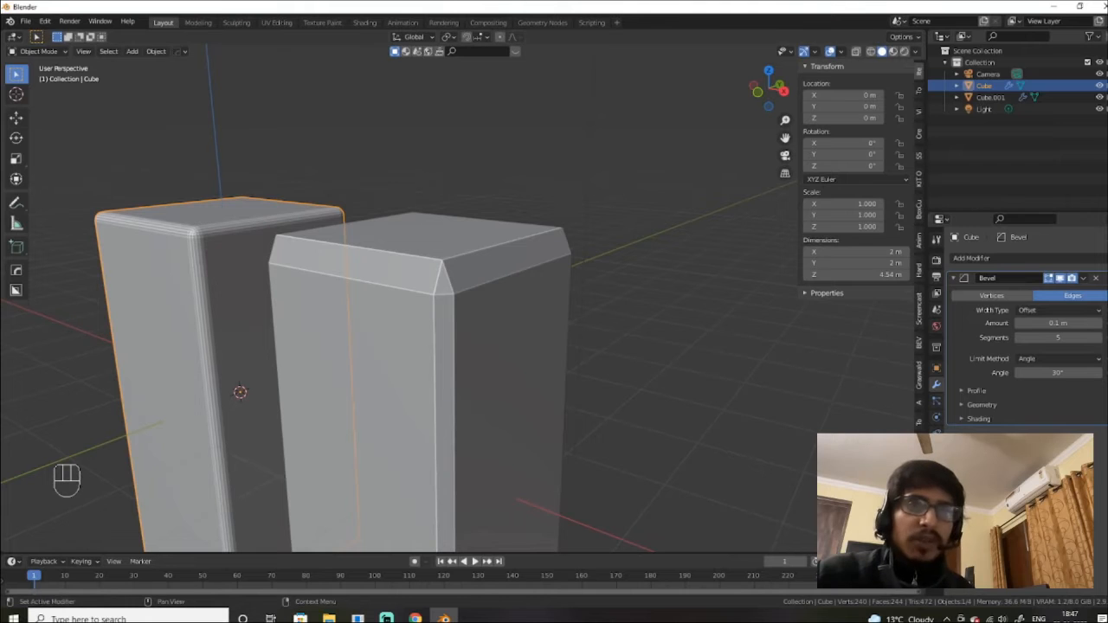
pyautogui.click(367, 294)
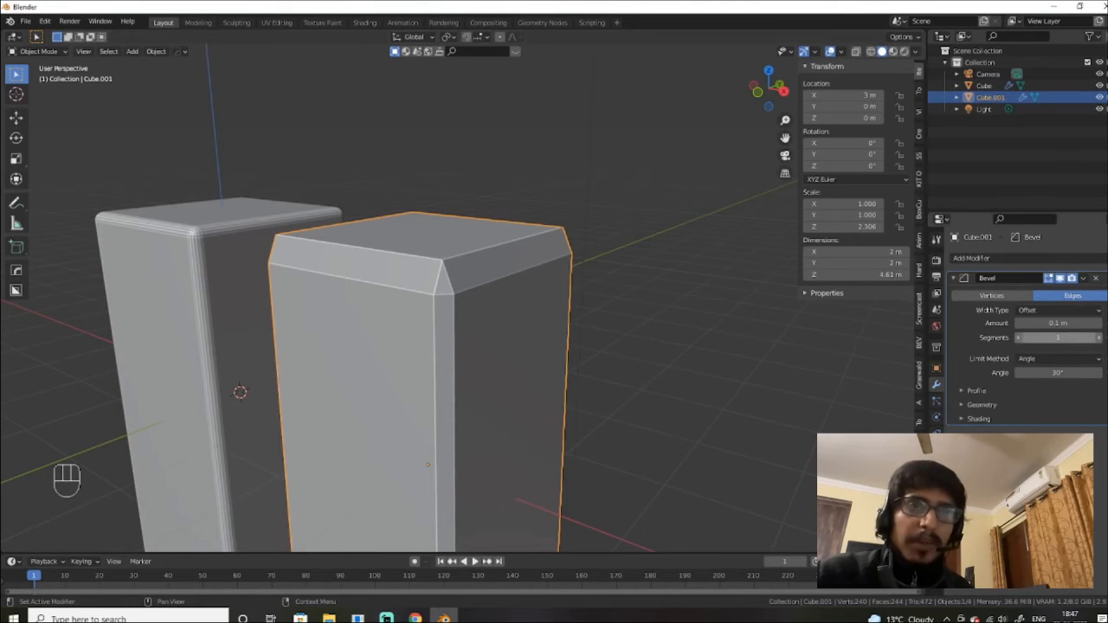
pyautogui.moveTo(1062, 337); pyautogui.dragTo(1062, 338)
# Step: Orbit around both rounded boxes, ending in a flat front view
pyautogui.scroll(4, 695, 294)
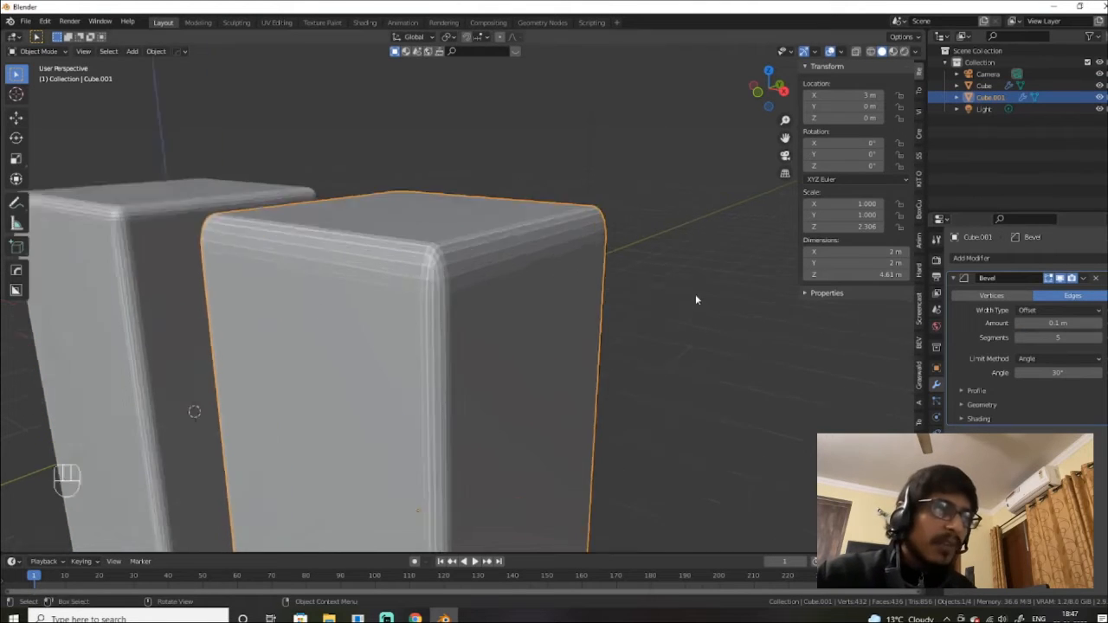
pyautogui.keyDown('alt'); pyautogui.keyDown('shift'); pyautogui.moveTo(633, 242); pyautogui.dragTo(670, 274); pyautogui.keyUp('shift'); pyautogui.keyUp('alt')
pyautogui.scroll(-2, 670, 274)
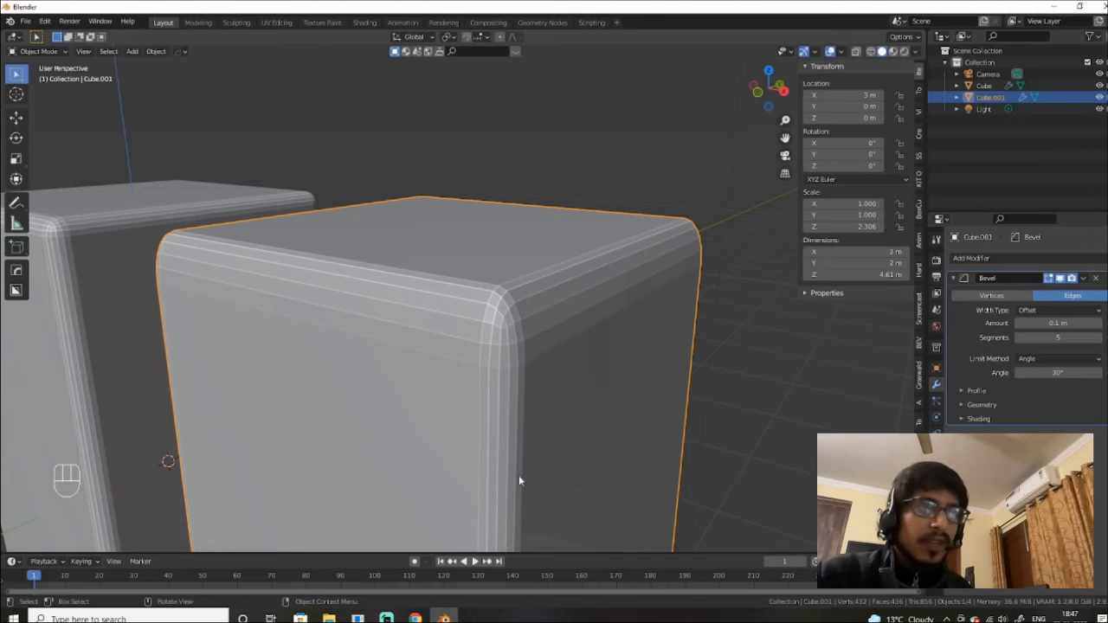
pyautogui.scroll(-5, 511, 474)
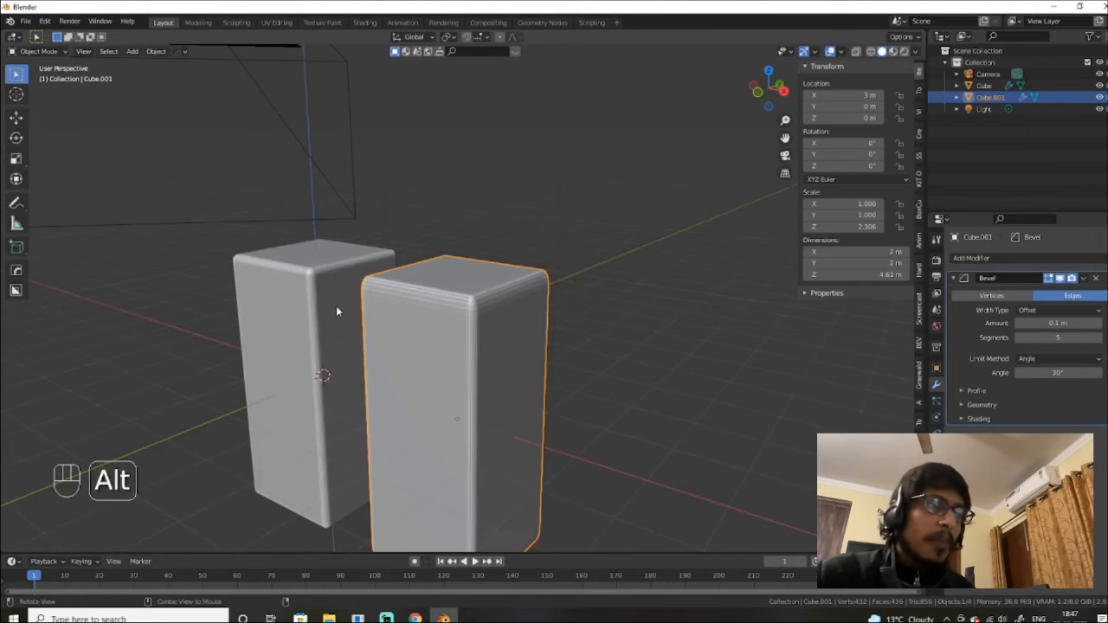
pyautogui.keyDown('alt'); pyautogui.moveTo(336, 306); pyautogui.dragTo(525, 316); pyautogui.keyUp('alt')
pyautogui.keyDown('alt'); pyautogui.moveTo(569, 357); pyautogui.dragTo(530, 286); pyautogui.keyUp('alt')
pyautogui.scroll(-3, 540, 343)
pyautogui.scroll(5, 589, 249)
pyautogui.keyDown('alt'); pyautogui.keyDown('shift'); pyautogui.moveTo(588, 249); pyautogui.dragTo(515, 340); pyautogui.keyUp('shift'); pyautogui.keyUp('alt')
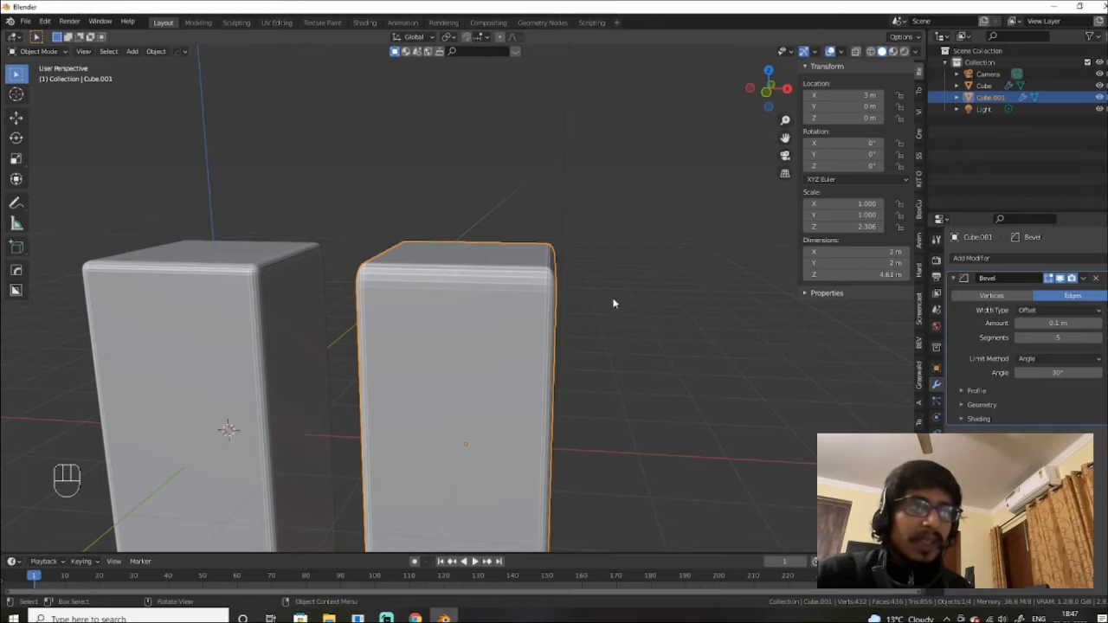
pyautogui.keyDown('alt'); pyautogui.moveTo(606, 300); pyautogui.dragTo(474, 317); pyautogui.keyUp('alt')
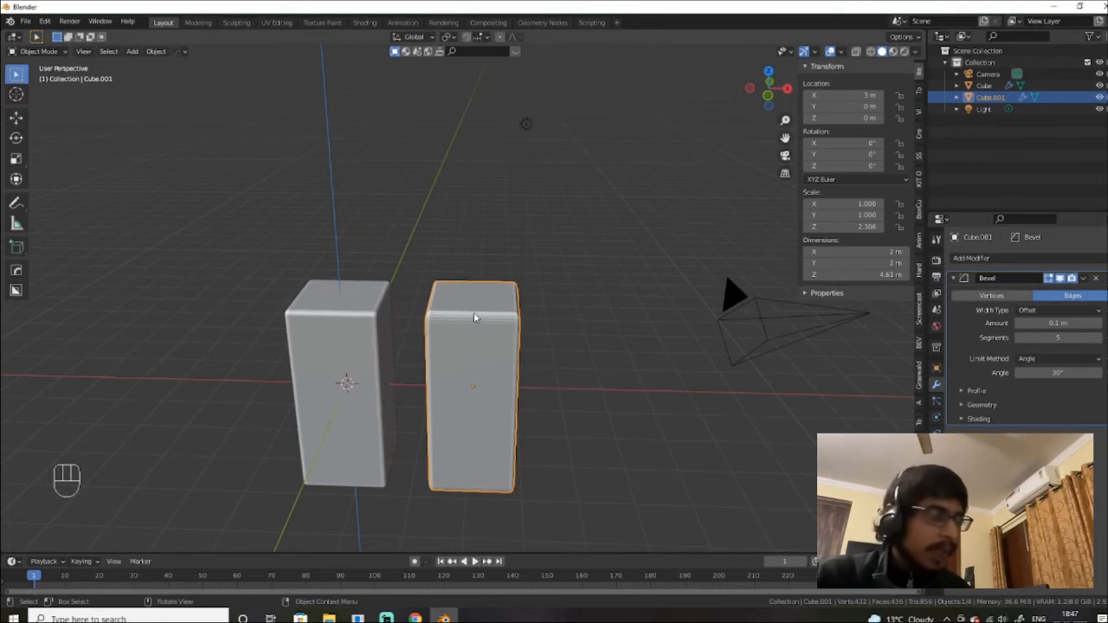
pyautogui.press('ctrl')
pyautogui.hotkey('ctrl', 'a')
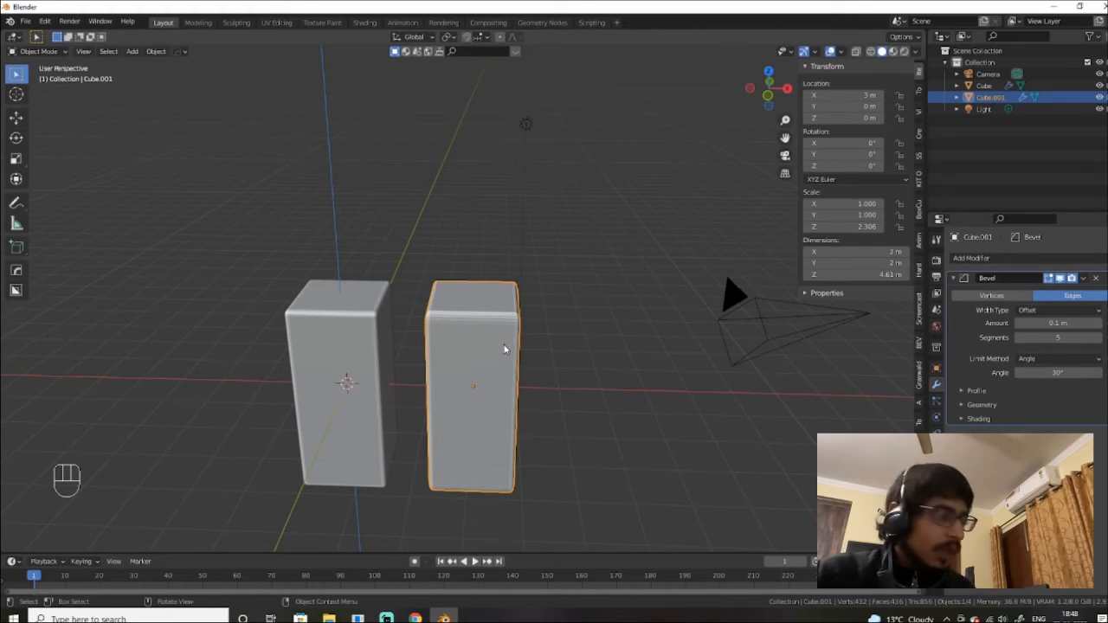
# Step: Apply All Transforms to Cube.001 so its scale reads 1.000 on every axis
pyautogui.press('ctrl')
pyautogui.hotkey('ctrl', 'a')
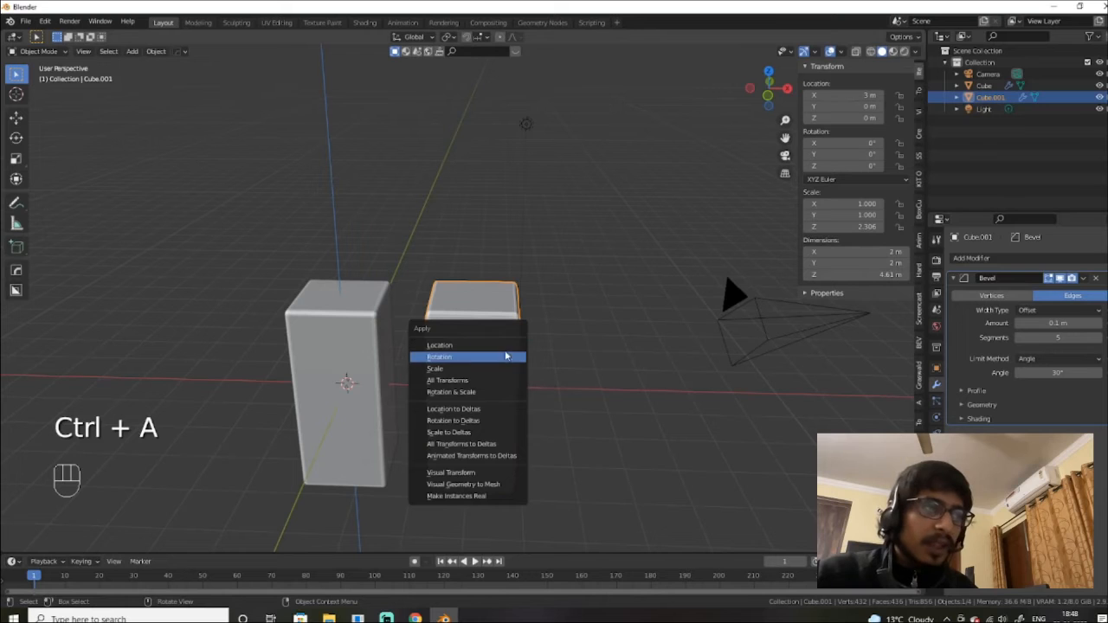
pyautogui.click(513, 387)
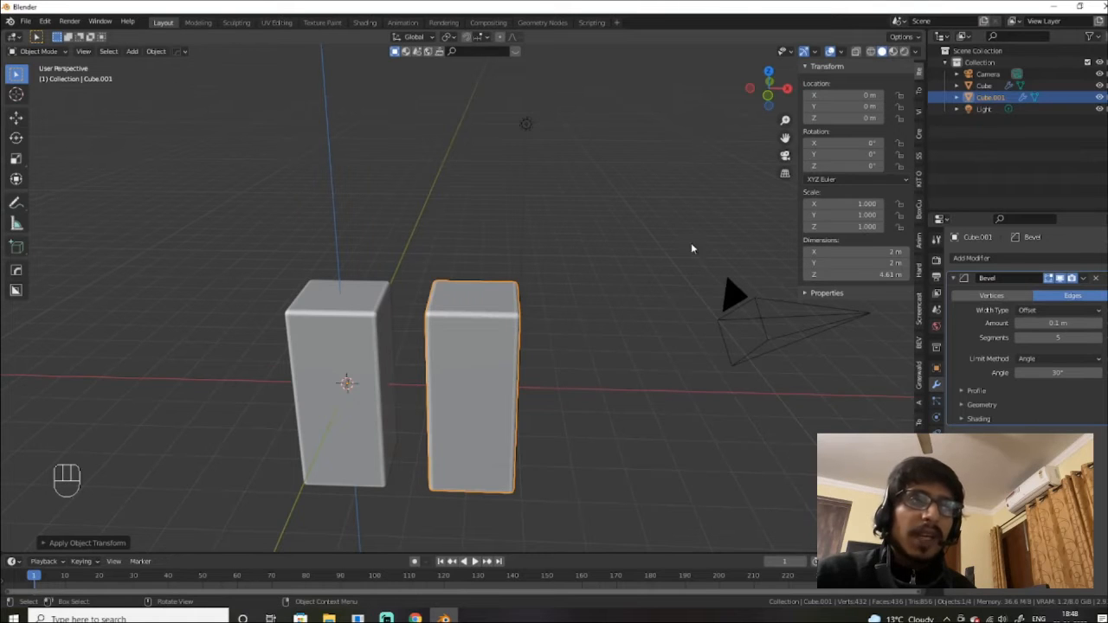
pyautogui.scroll(4, 571, 315)
pyautogui.keyDown('alt'); pyautogui.moveTo(585, 317); pyautogui.dragTo(653, 277); pyautogui.keyUp('alt')
pyautogui.scroll(3, 578, 307)
pyautogui.scroll(2, 544, 316)
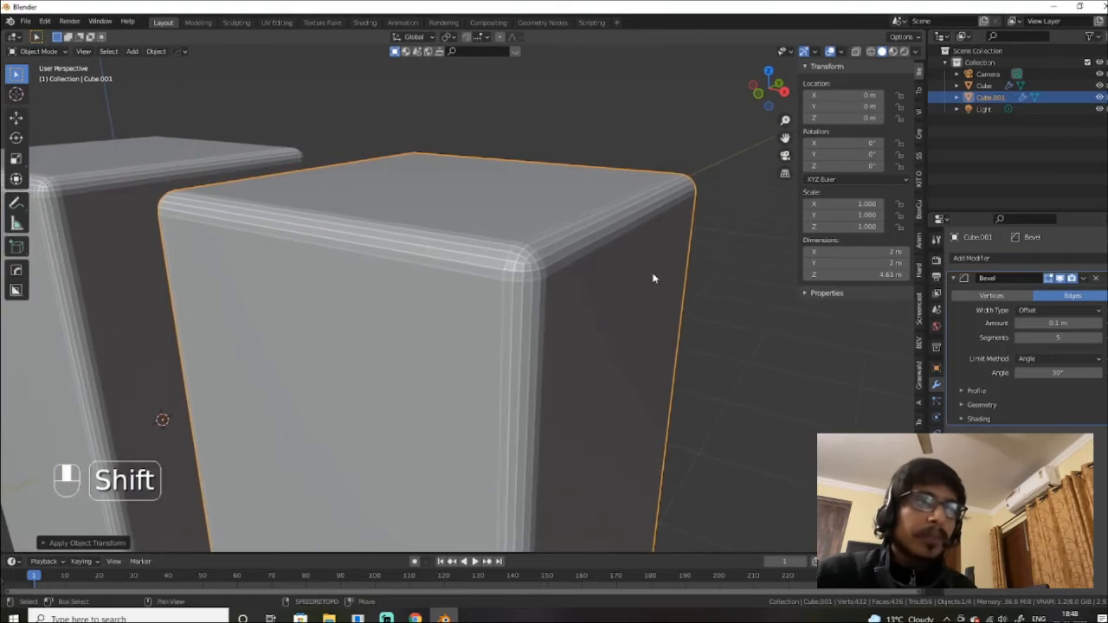
pyautogui.scroll(-4, 450, 264)
pyautogui.keyDown('alt'); pyautogui.moveTo(438, 265); pyautogui.dragTo(493, 284); pyautogui.keyUp('alt')
pyautogui.scroll(-4, 490, 245)
pyautogui.scroll(-4, 514, 299)
pyautogui.scroll(5, 493, 283)
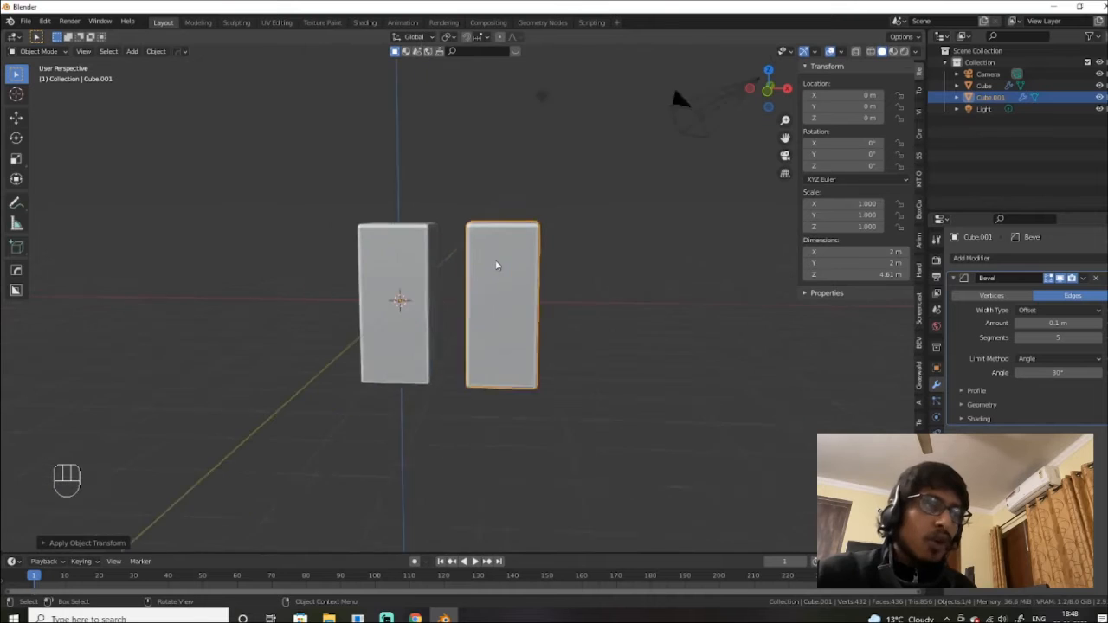
# Step: Select the left Cube, then Cube.001, viewing the tops of both boxes
pyautogui.click(394, 268)
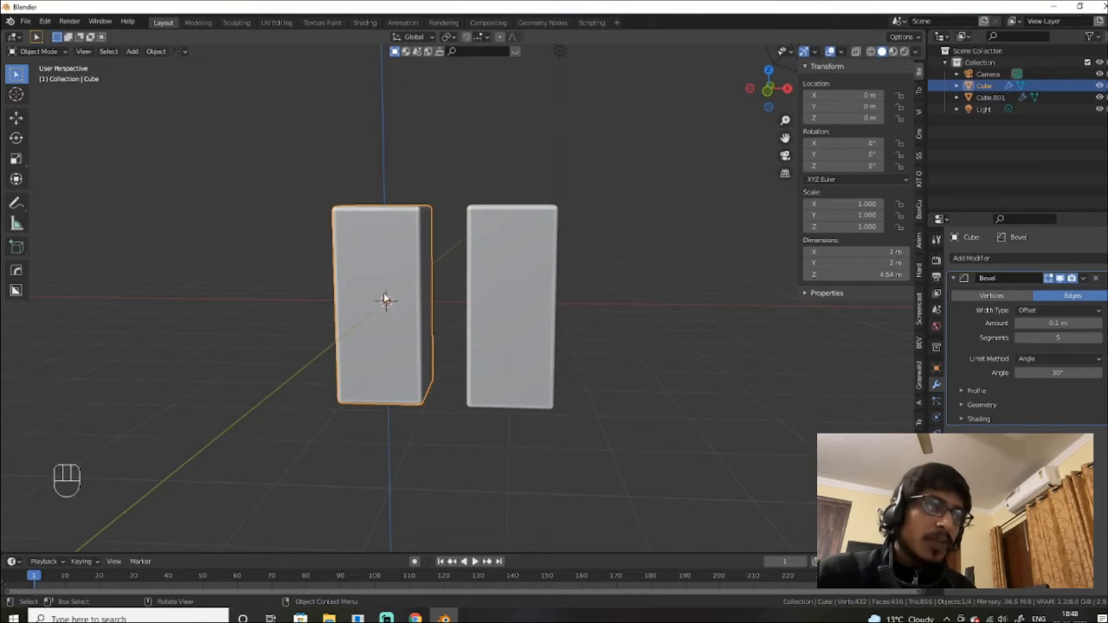
pyautogui.keyDown('alt'); pyautogui.moveTo(388, 304); pyautogui.dragTo(532, 278); pyautogui.keyUp('alt')
pyautogui.scroll(2, 462, 321)
pyautogui.scroll(-2, 499, 275)
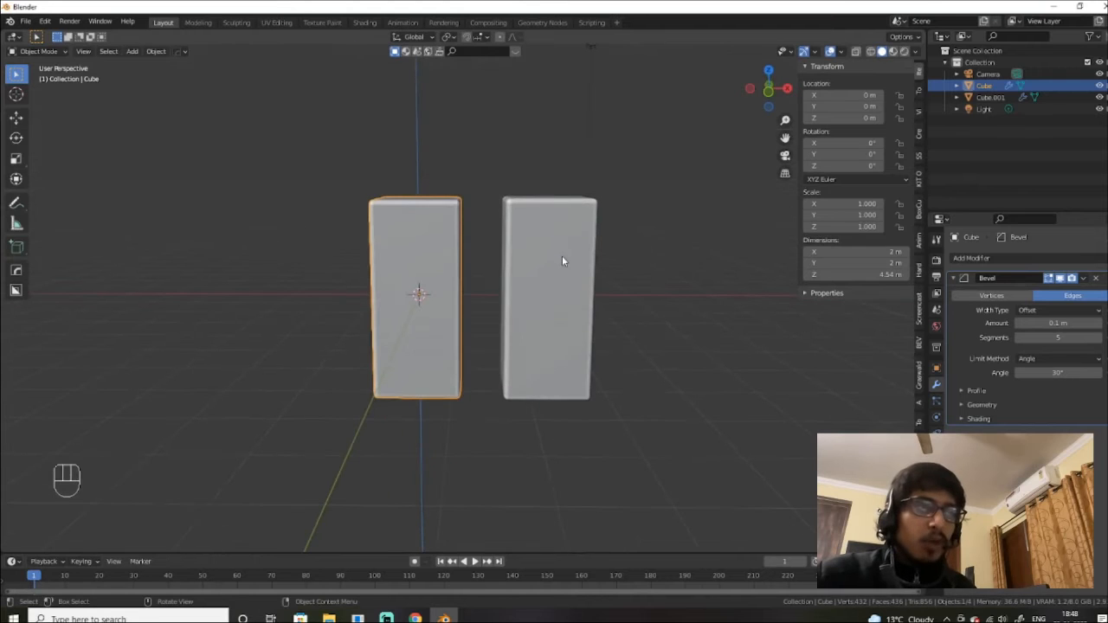
pyautogui.click(532, 261)
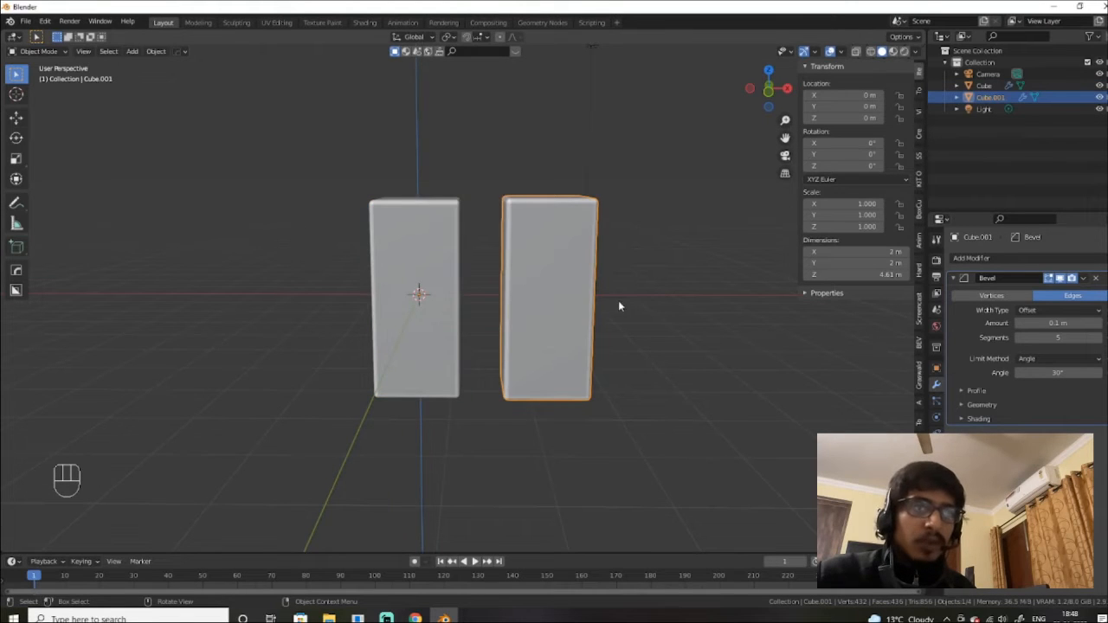
pyautogui.moveTo(546, 289)
pyautogui.keyDown('alt'); pyautogui.mouseDown()
pyautogui.moveTo(557, 306)
pyautogui.moveTo(547, 308)
pyautogui.mouseUp(); pyautogui.keyUp('alt')
pyautogui.scroll(-3, 547, 308)
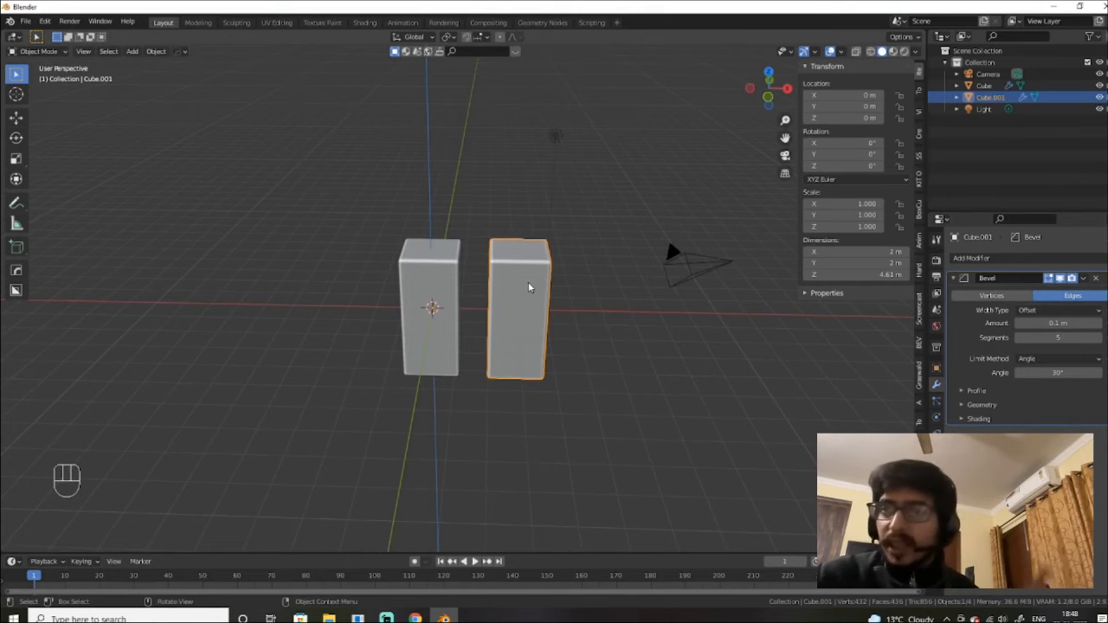
# Step: Move the left Cube out to X -3.8275 m
pyautogui.click(436, 287)
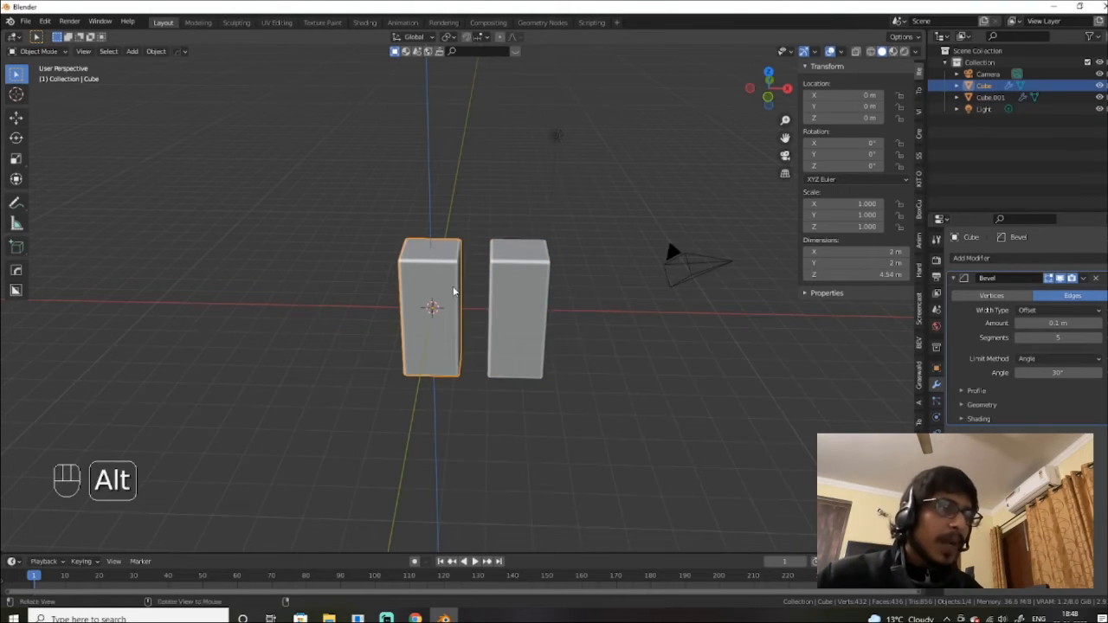
pyautogui.keyDown('alt'); pyautogui.moveTo(454, 291); pyautogui.dragTo(500, 295); pyautogui.keyUp('alt')
pyautogui.scroll(-1, 465, 278)
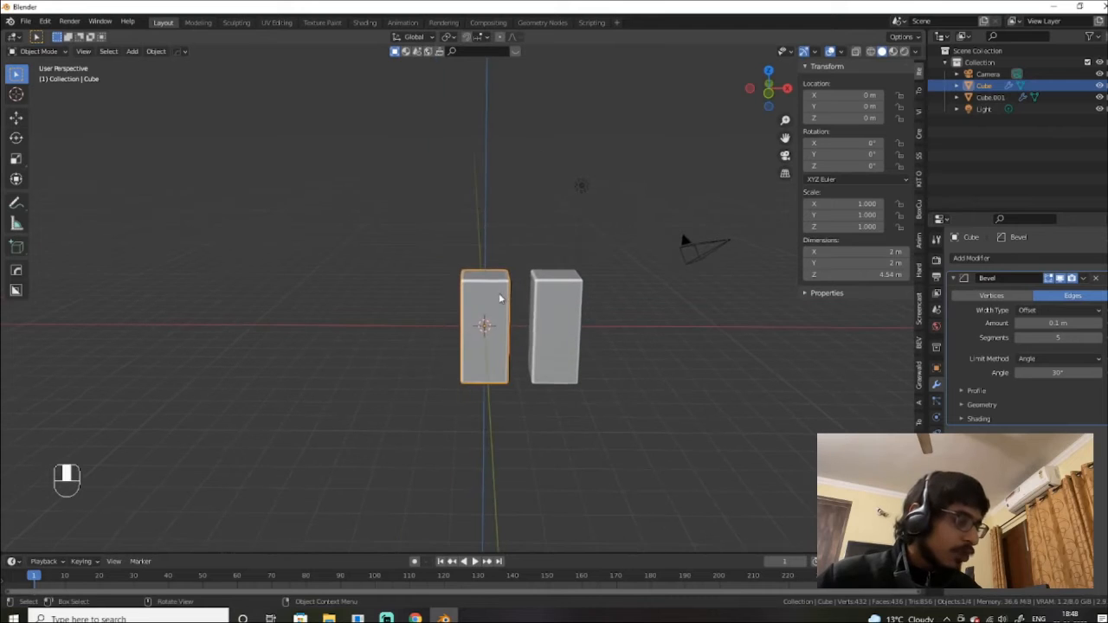
pyautogui.press('g')
pyautogui.click(414, 312)
pyautogui.scroll(4, 465, 348)
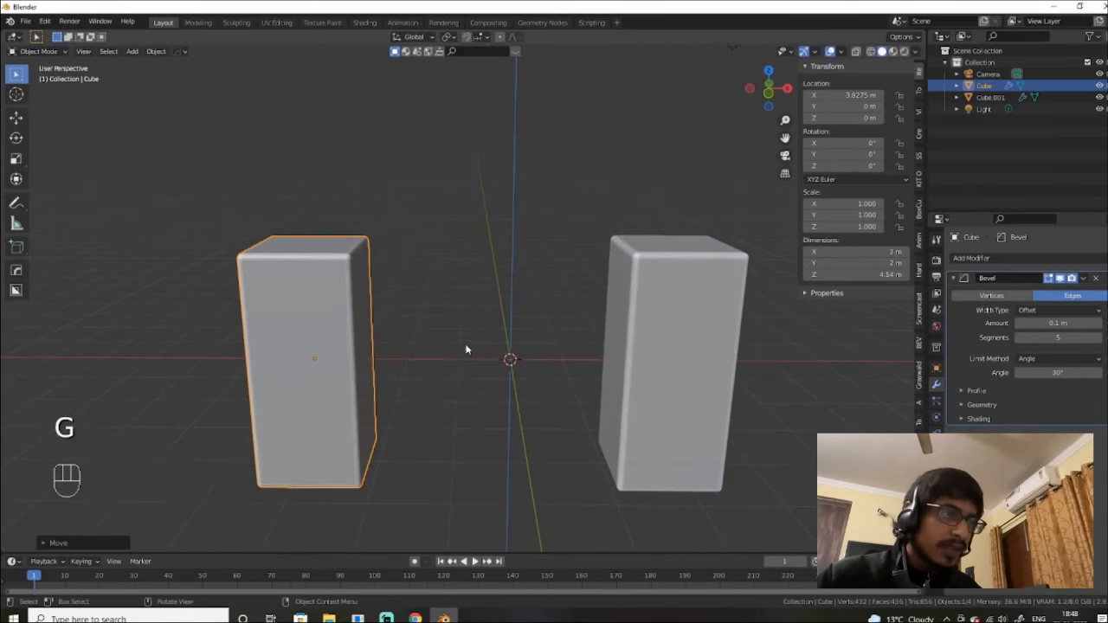
pyautogui.keyDown('alt'); pyautogui.keyDown('shift'); pyautogui.moveTo(465, 349); pyautogui.dragTo(506, 280); pyautogui.keyUp('shift'); pyautogui.keyUp('alt')
pyautogui.scroll(1, 507, 281)
pyautogui.click(380, 276)
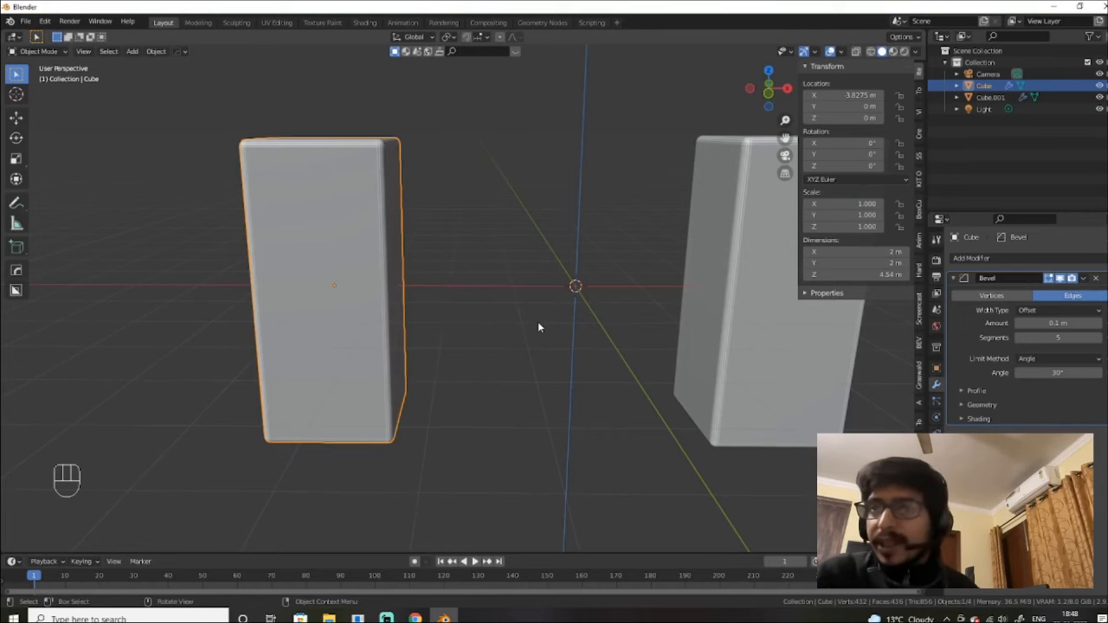
# Step: Rotate the left Cube about global Z, cancel, and start the Z rotation again
pyautogui.press('r')
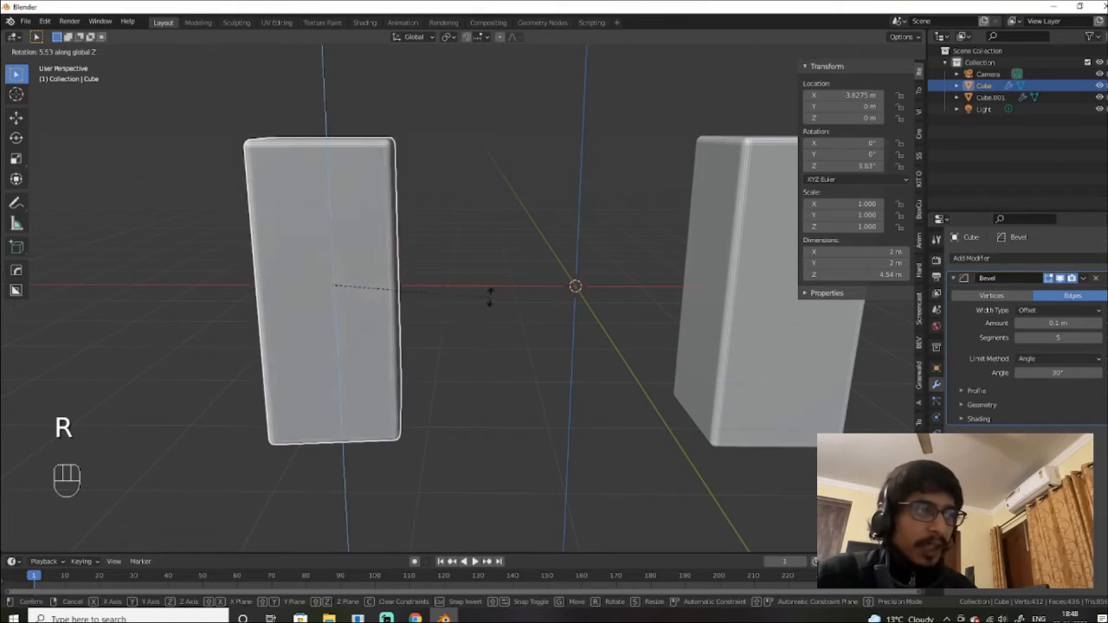
pyautogui.press('z')
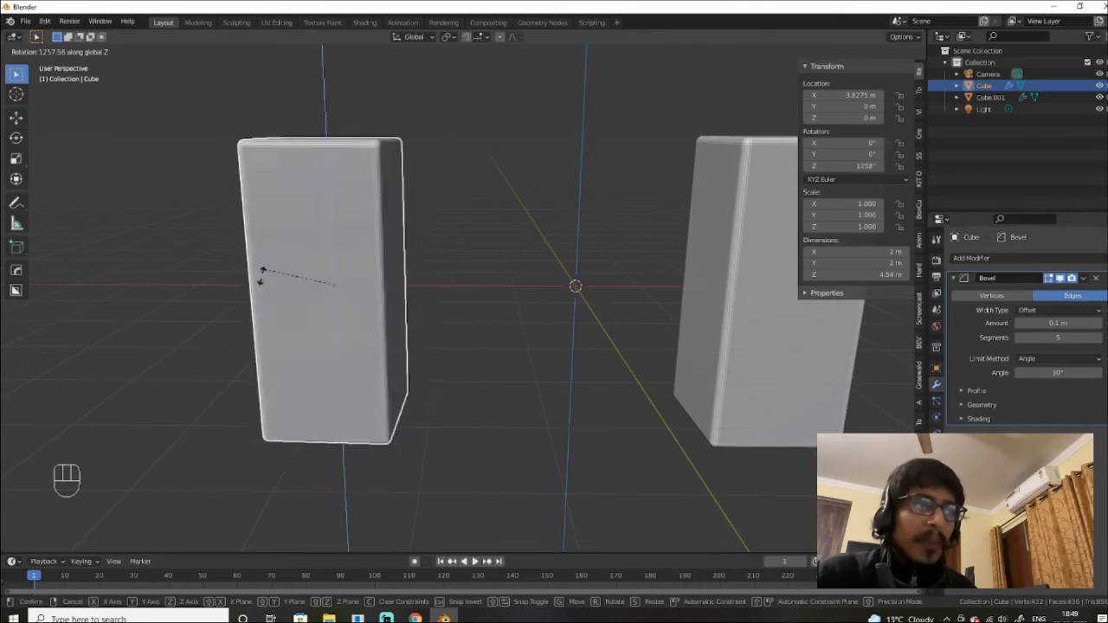
pyautogui.rightClick(345, 289)
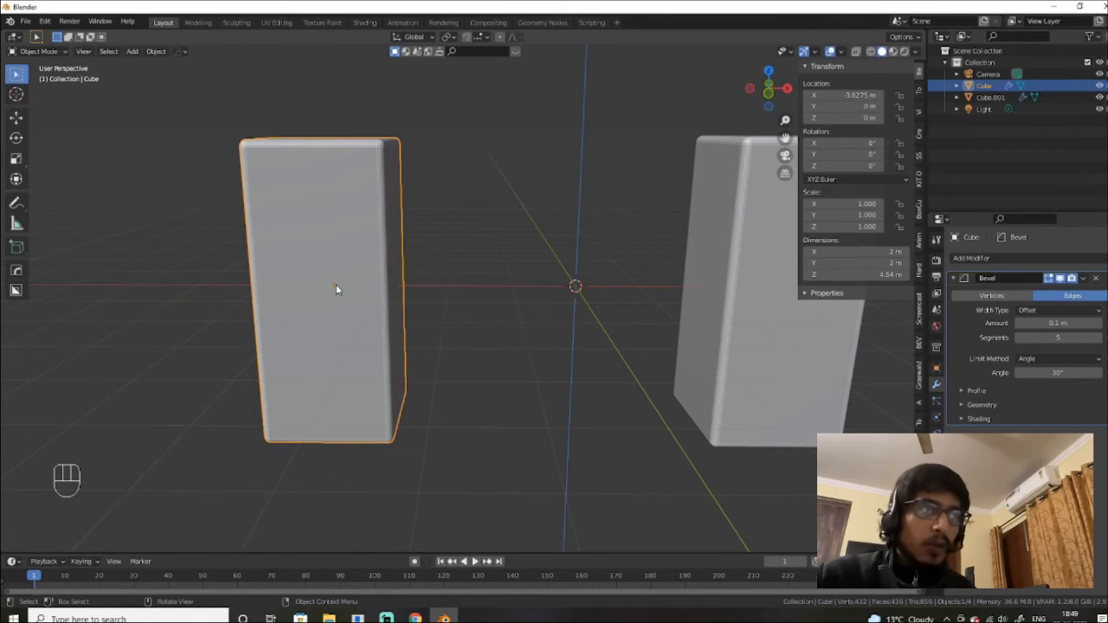
pyautogui.press('r')
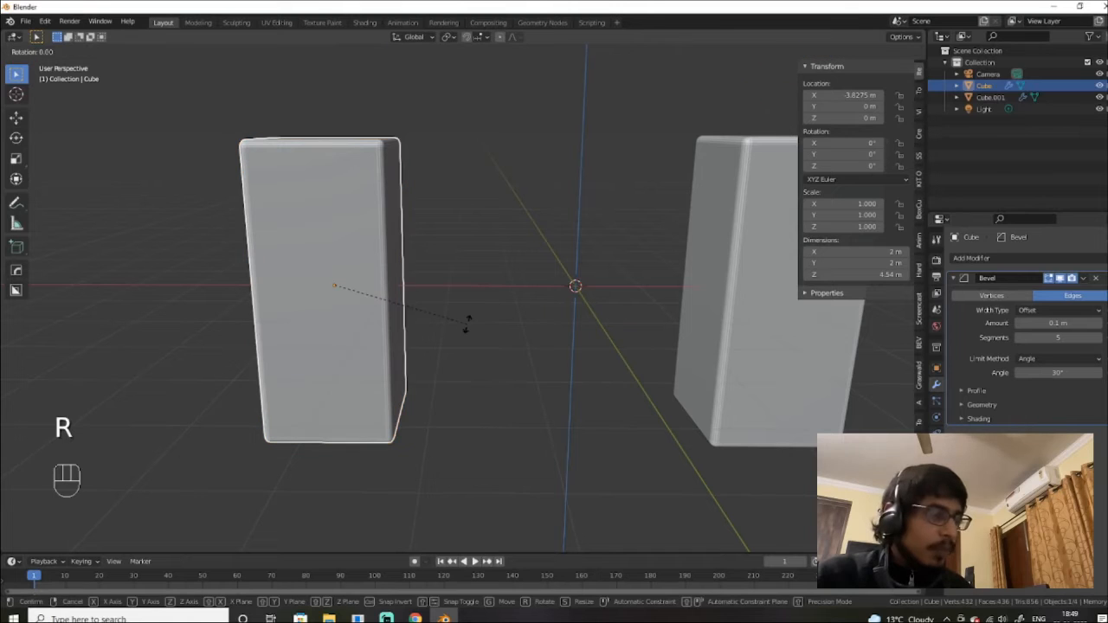
pyautogui.press('z')
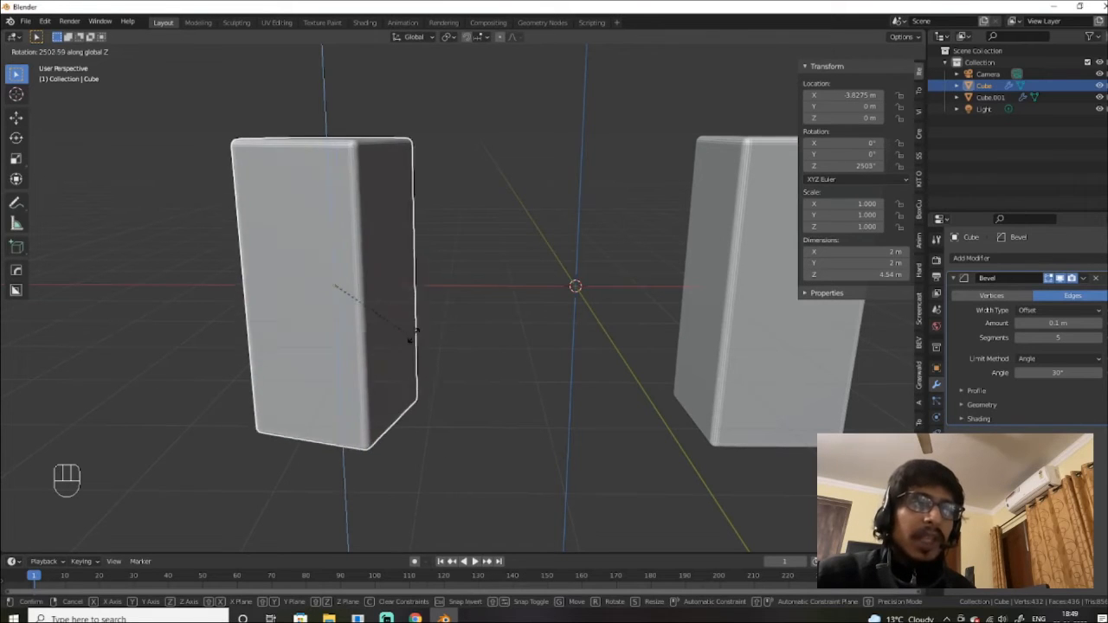
# Step: Cancel the left Cube's spin, then try and cancel a Z rotation of Cube.001
pyautogui.rightClick(497, 337)
pyautogui.click(747, 330)
pyautogui.keyDown('alt'); pyautogui.keyDown('shift'); pyautogui.moveTo(750, 335); pyautogui.dragTo(496, 382); pyautogui.keyUp('shift'); pyautogui.keyUp('alt')
pyautogui.press('r')
pyautogui.press('z')
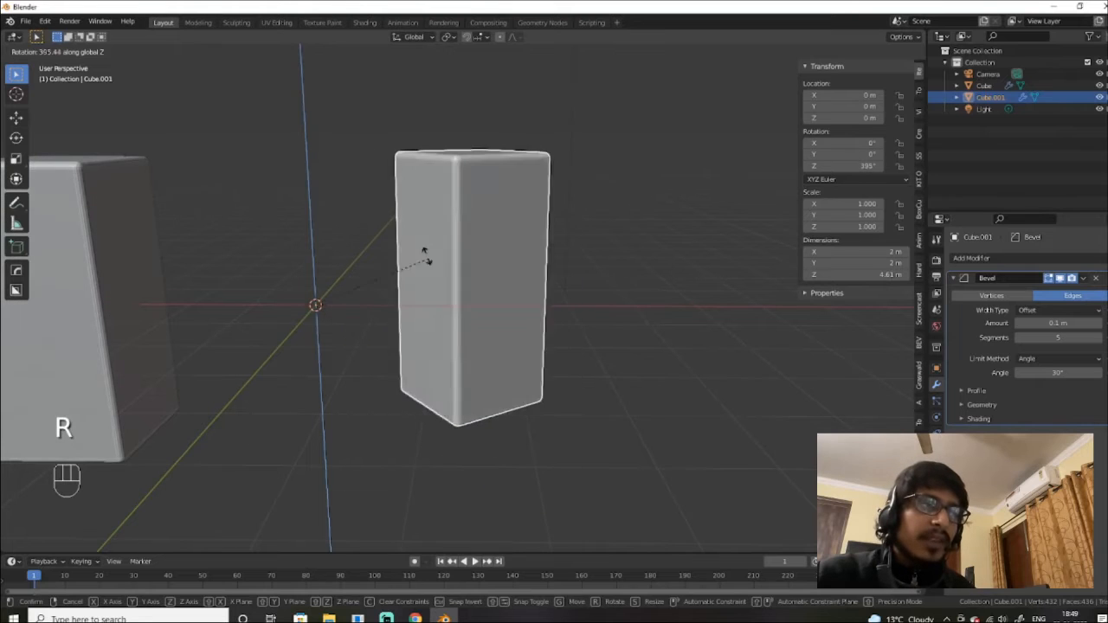
pyautogui.rightClick(404, 281)
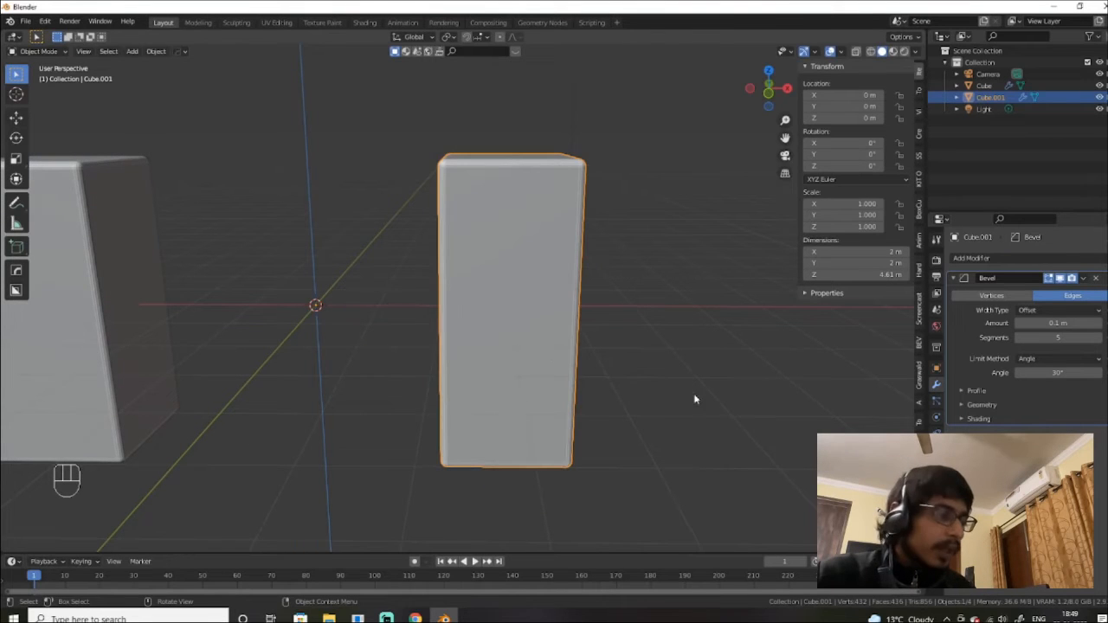
# Step: Try another Z rotation of Cube.001, cancel it, and reframe the two upright boxes
pyautogui.press('r')
pyautogui.press('z')
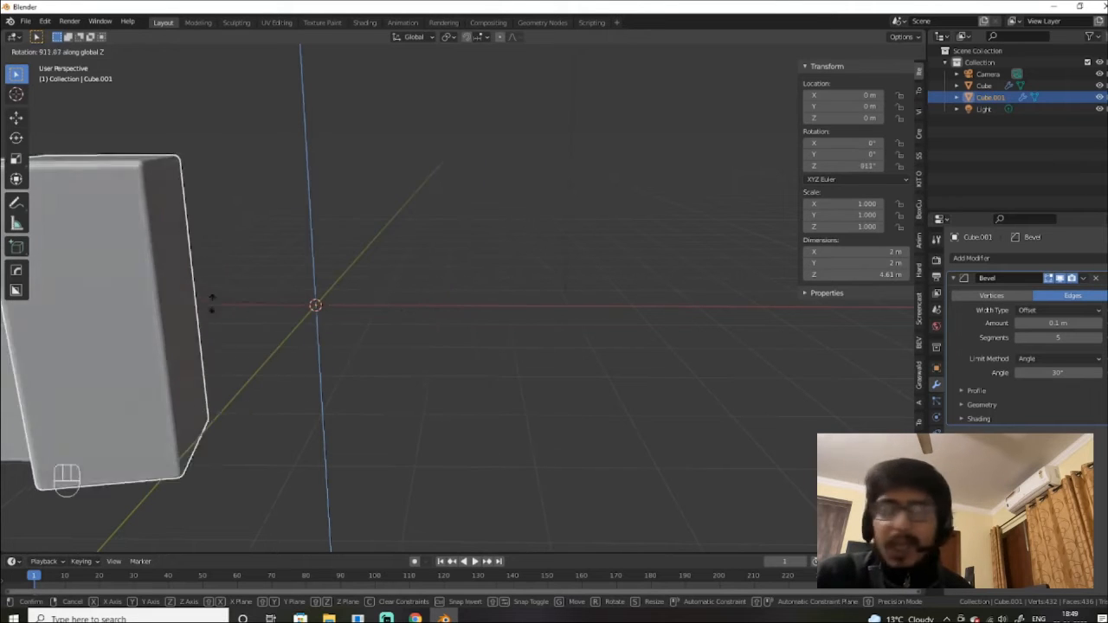
pyautogui.rightClick(332, 243)
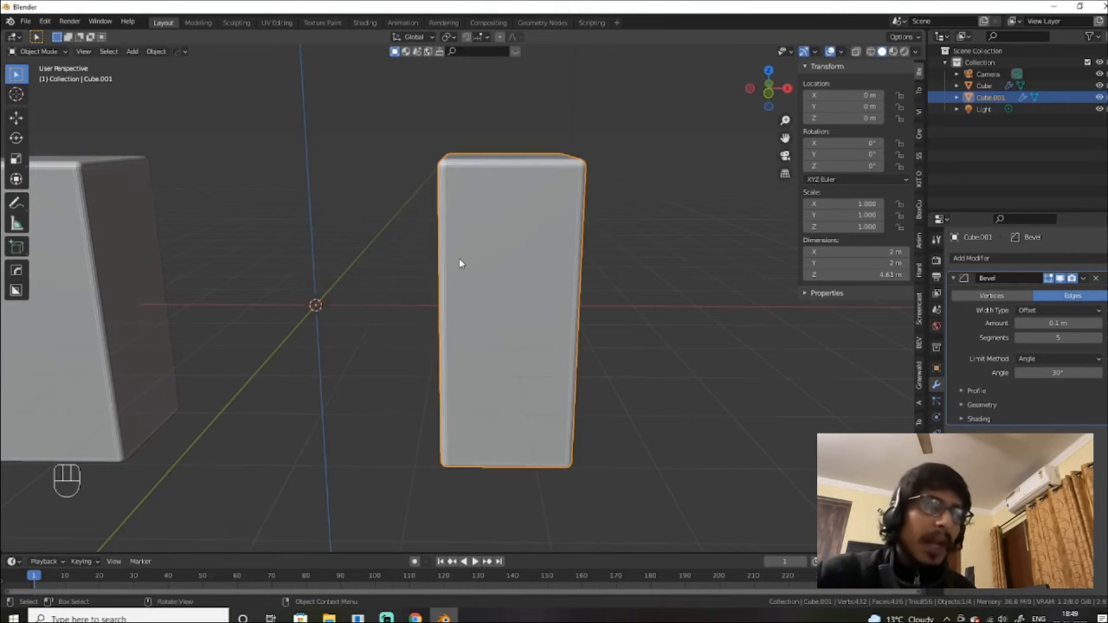
pyautogui.scroll(-2, 462, 264)
pyautogui.keyDown('alt'); pyautogui.keyDown('shift'); pyautogui.moveTo(569, 274); pyautogui.dragTo(591, 361); pyautogui.keyUp('shift'); pyautogui.keyUp('alt')
pyautogui.scroll(3, 605, 276)
pyautogui.scroll(-2, 681, 371)
pyautogui.scroll(2, 660, 371)
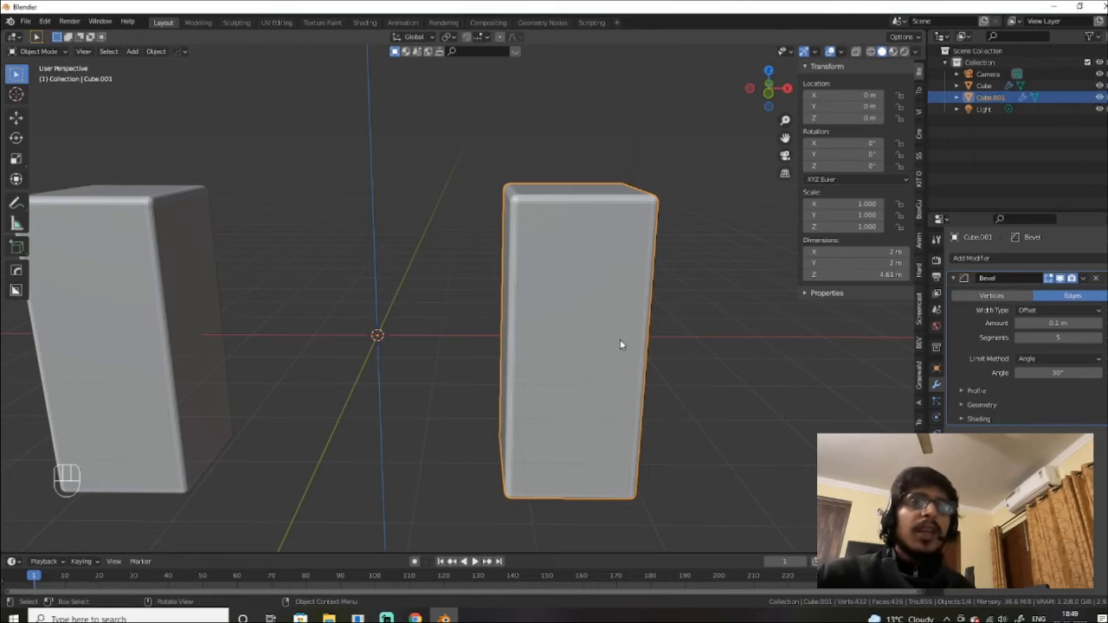
pyautogui.moveTo(621, 312); pyautogui.dragTo(510, 255, button='middle')
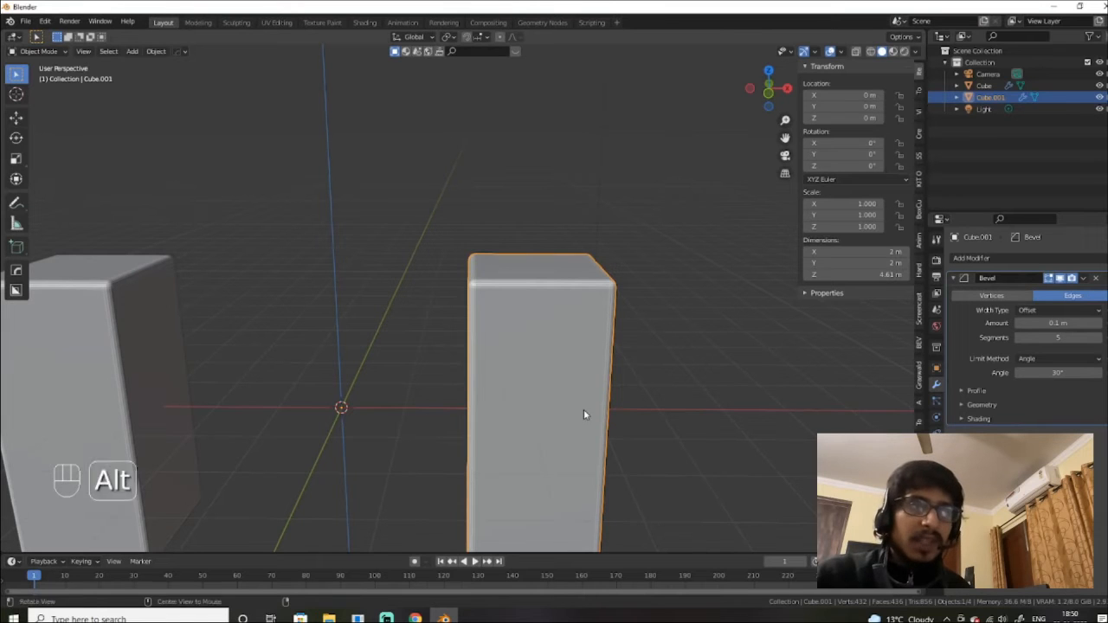
pyautogui.keyDown('alt'); pyautogui.moveTo(586, 413); pyautogui.dragTo(553, 345); pyautogui.keyUp('alt')
pyautogui.keyDown('alt'); pyautogui.keyDown('shift'); pyautogui.moveTo(499, 410); pyautogui.dragTo(644, 406); pyautogui.keyUp('shift'); pyautogui.keyUp('alt')
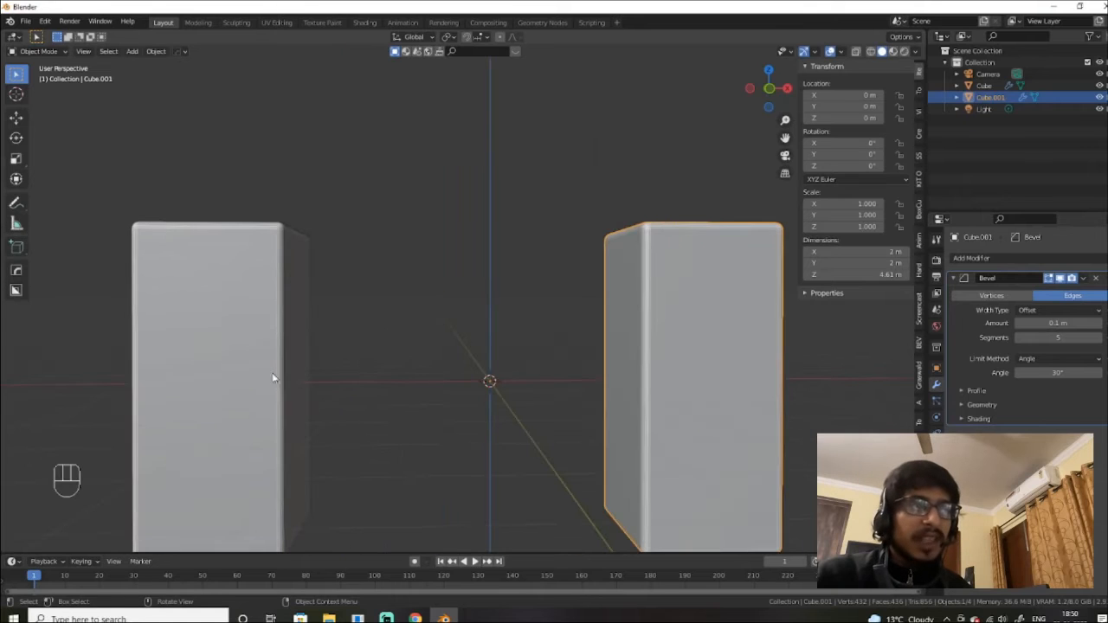
pyautogui.click(248, 396)
pyautogui.keyDown('alt'); pyautogui.moveTo(235, 391); pyautogui.dragTo(309, 415); pyautogui.keyUp('alt')
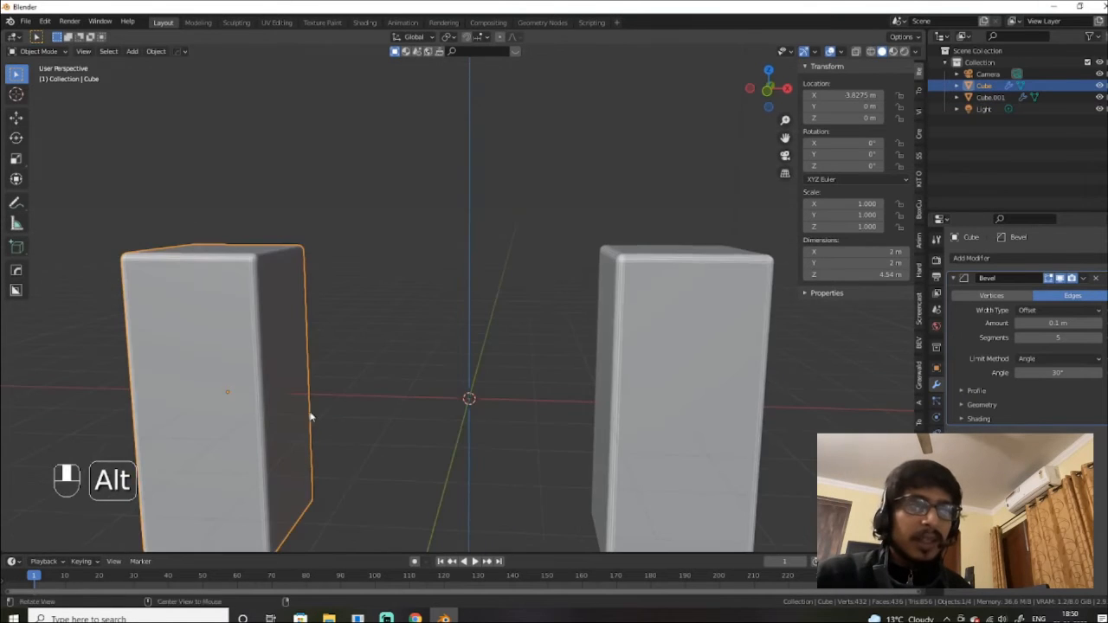
pyautogui.keyDown('alt'); pyautogui.keyDown('shift'); pyautogui.moveTo(635, 403); pyautogui.dragTo(609, 369); pyautogui.keyUp('shift'); pyautogui.keyUp('alt')
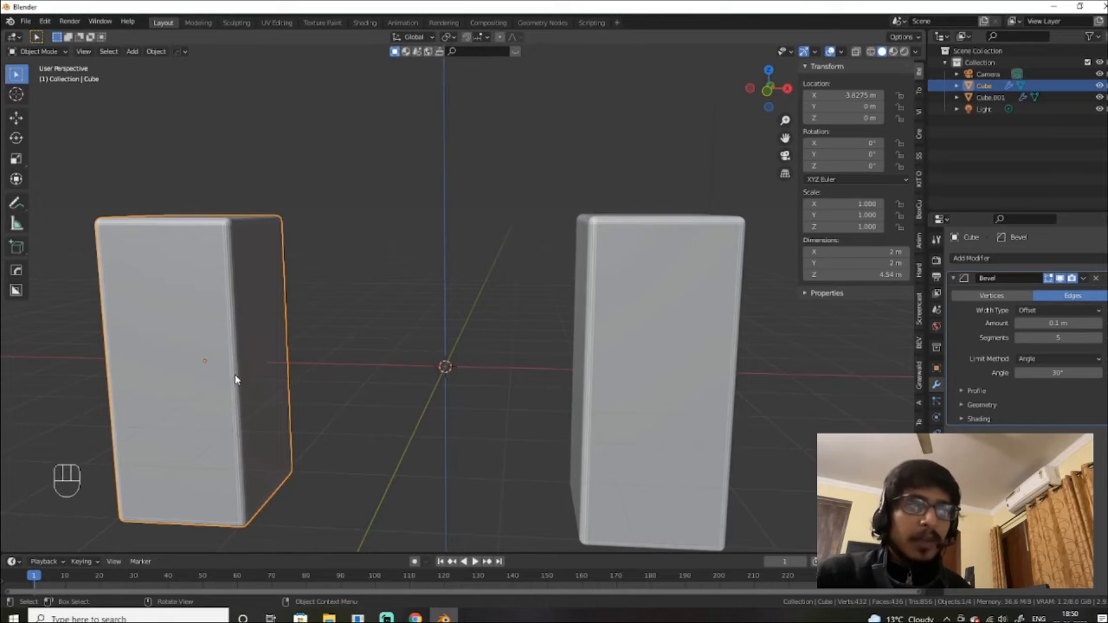
pyautogui.keyDown('alt'); pyautogui.moveTo(716, 416); pyautogui.dragTo(703, 331); pyautogui.keyUp('alt')
pyautogui.click(626, 346)
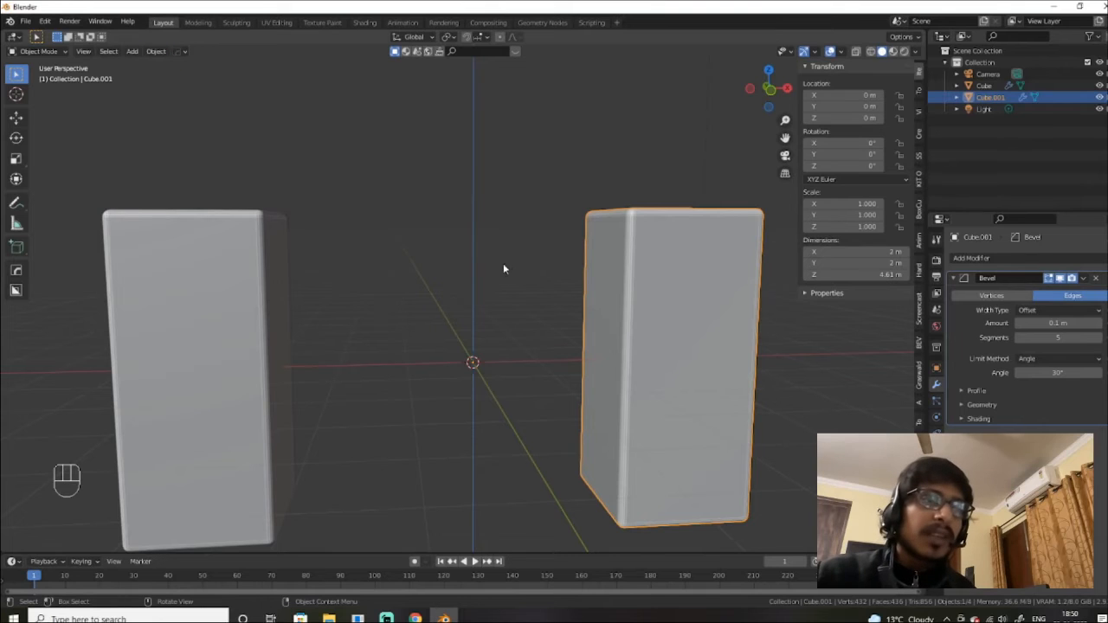
# Step: Apply Object > Set Origin > Origin to Geometry on Cube.001, putting it at X 3 m
pyautogui.click(157, 52)
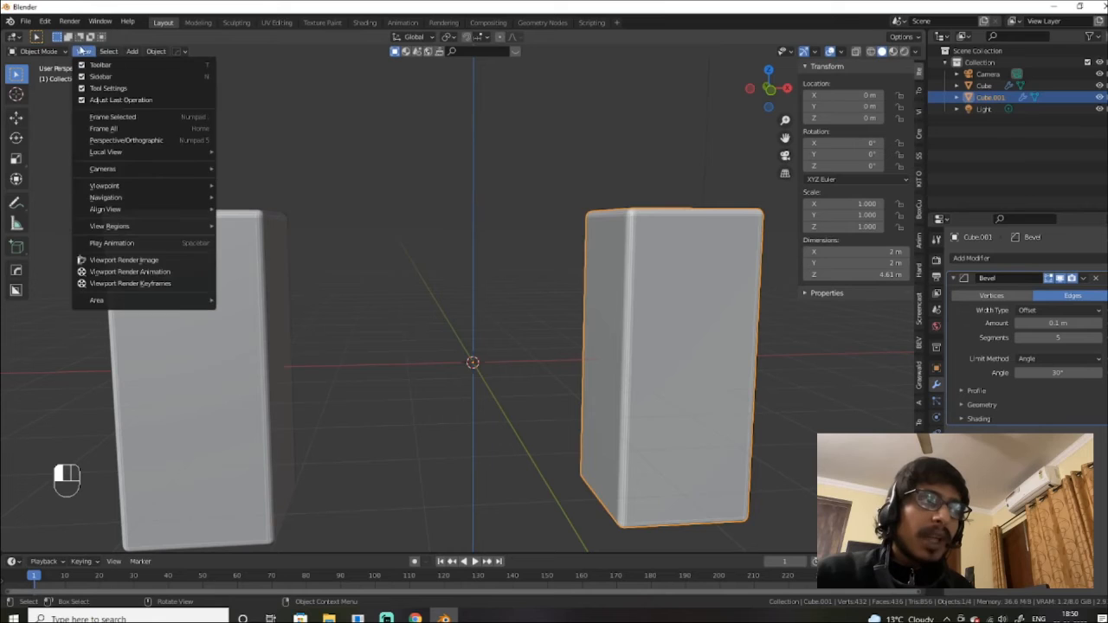
pyautogui.moveTo(134, 54)
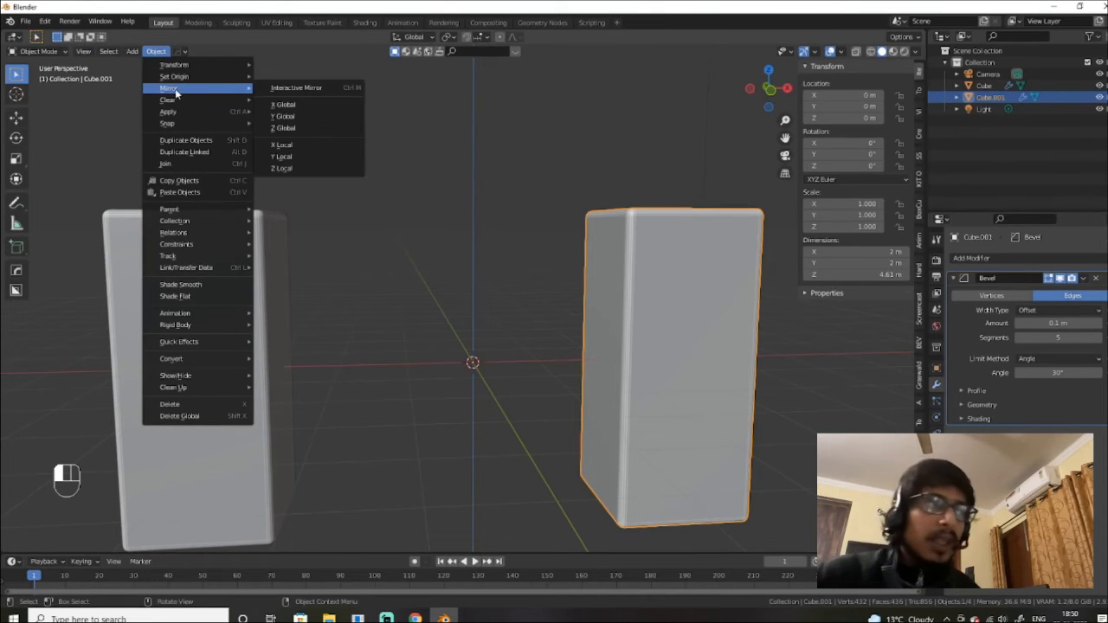
pyautogui.moveTo(183, 81)
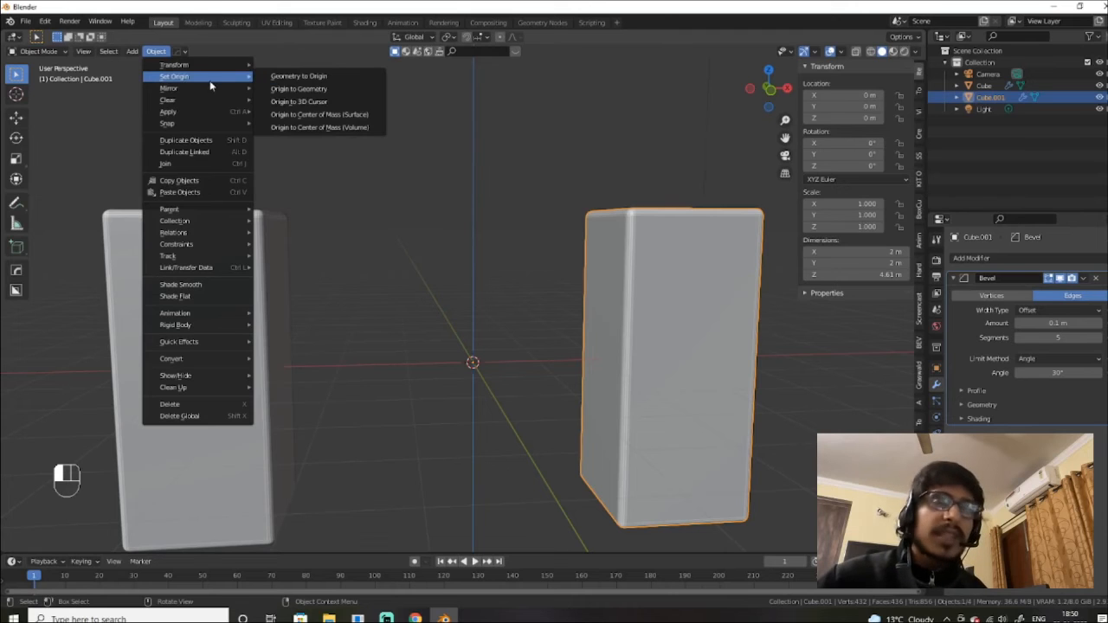
pyautogui.click(289, 90)
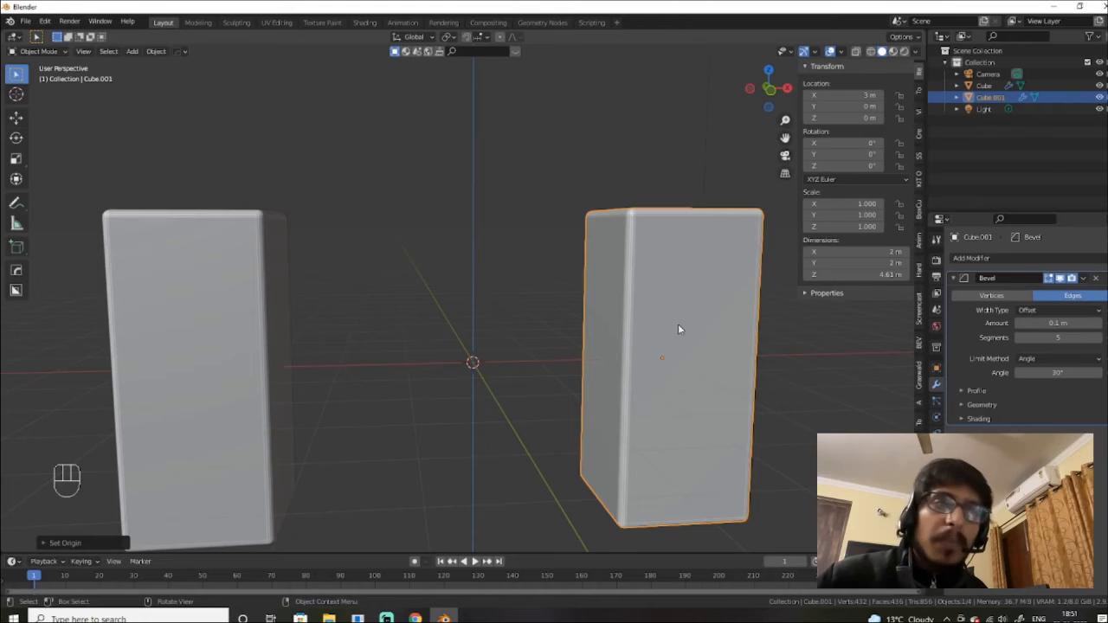
pyautogui.scroll(-4, 677, 324)
# Step: Select the left cube and delete it
pyautogui.click(333, 259)
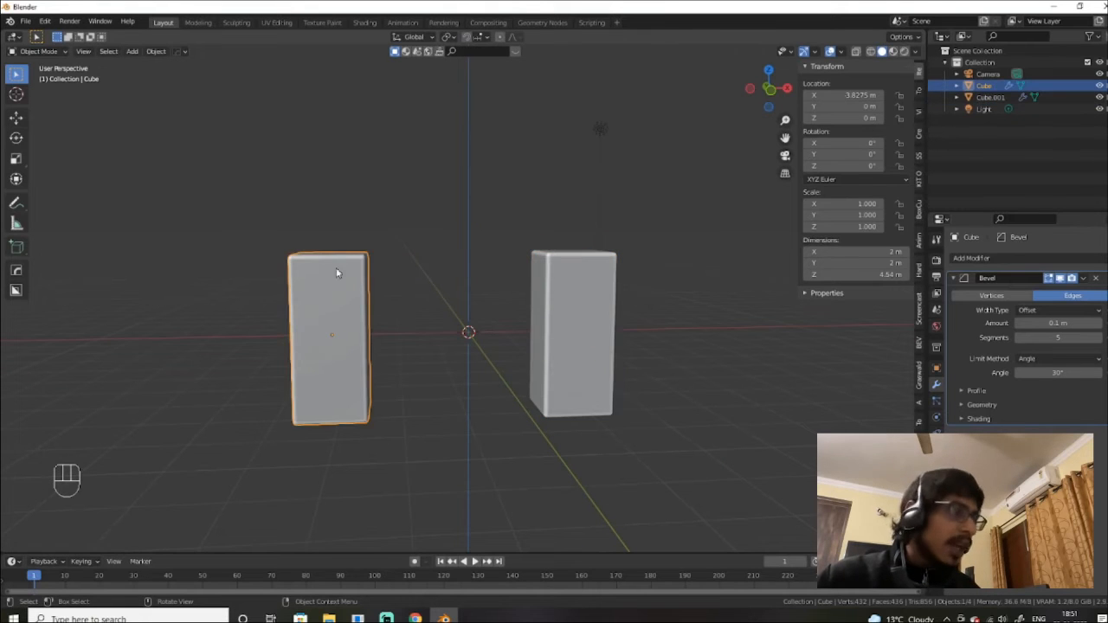
pyautogui.keyDown('alt'); pyautogui.moveTo(334, 285); pyautogui.dragTo(373, 332); pyautogui.keyUp('alt')
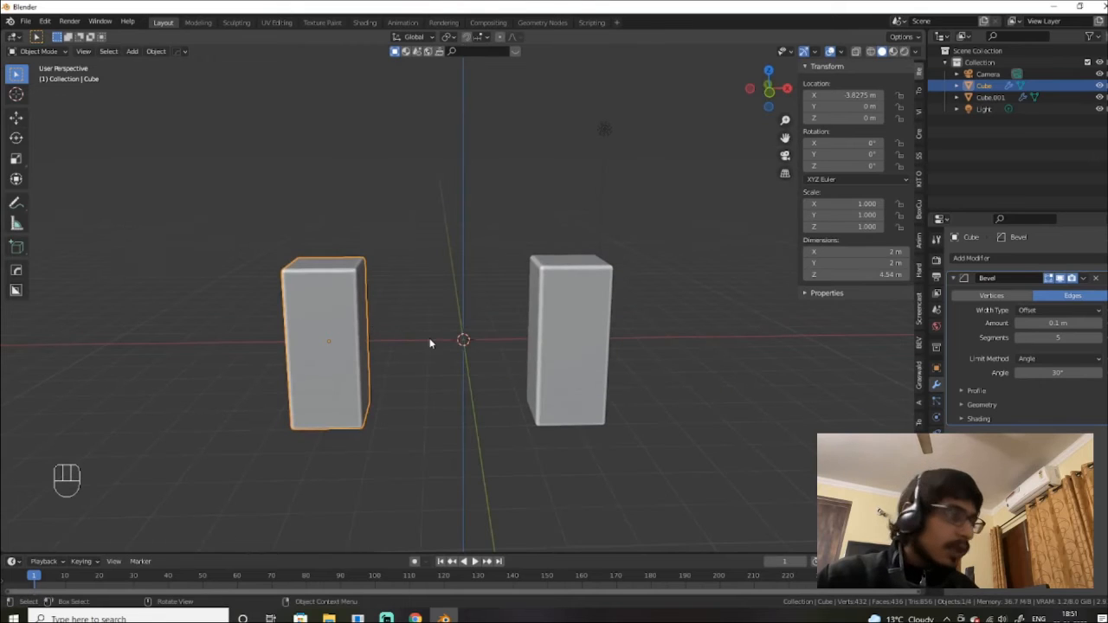
pyautogui.press('x')
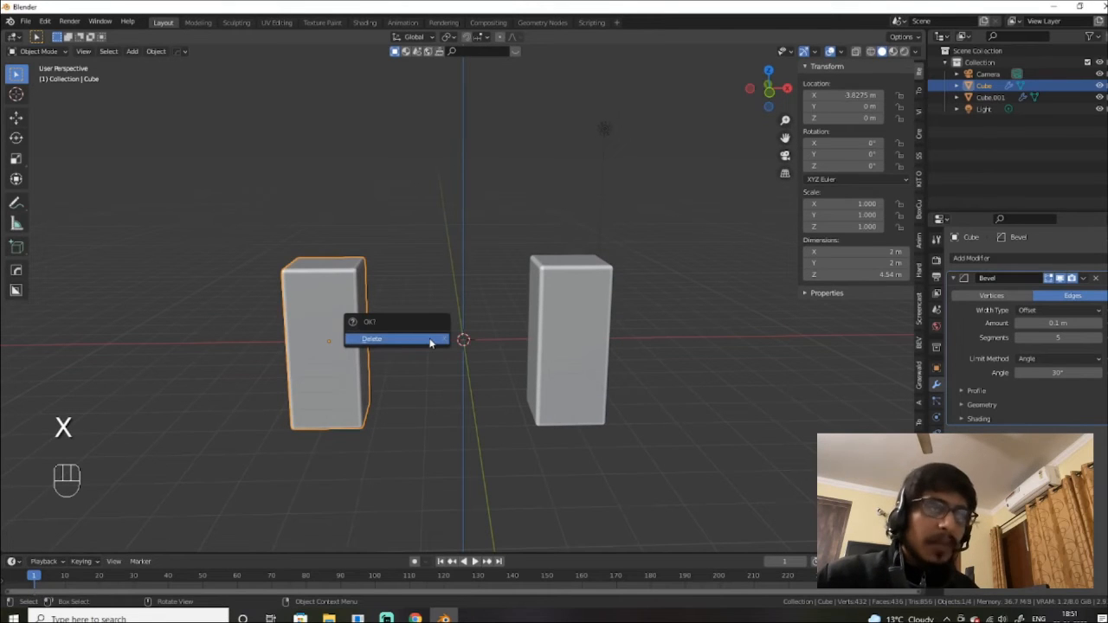
pyautogui.click(430, 340)
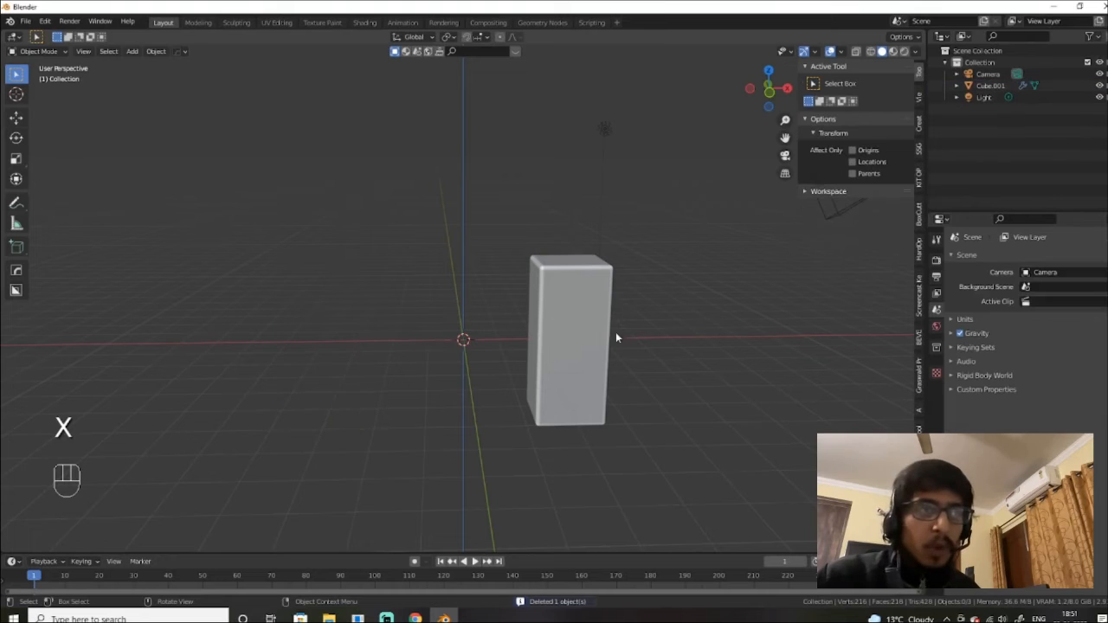
# Step: Delete the remaining Cube.001, then undo to bring it back
pyautogui.click(578, 321)
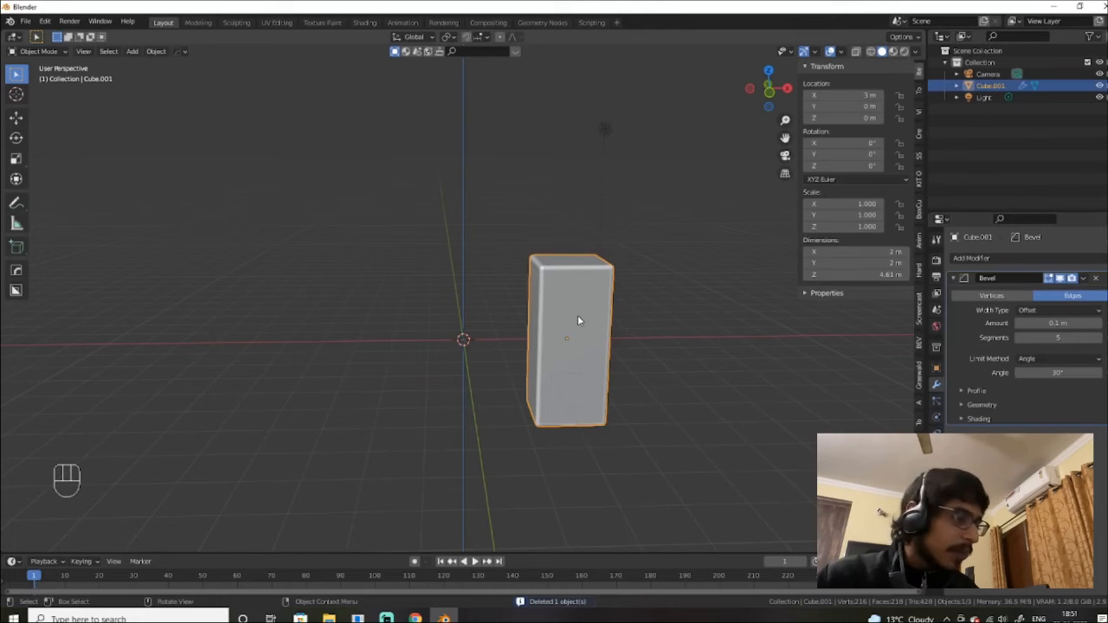
pyautogui.press('x')
pyautogui.click(578, 315)
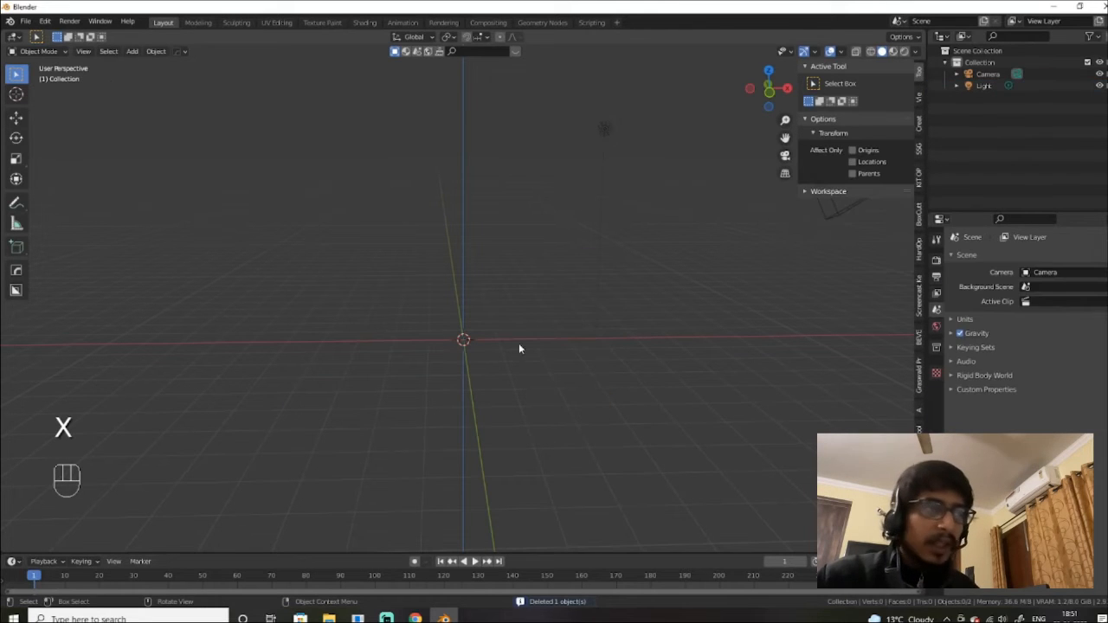
pyautogui.keyDown('alt'); pyautogui.keyDown('shift'); pyautogui.moveTo(519, 347); pyautogui.dragTo(594, 440); pyautogui.keyUp('shift'); pyautogui.keyUp('alt')
pyautogui.hotkey('ctrl', 'z')
pyautogui.scroll(-4, 532, 428)
pyautogui.scroll(3, 604, 403)
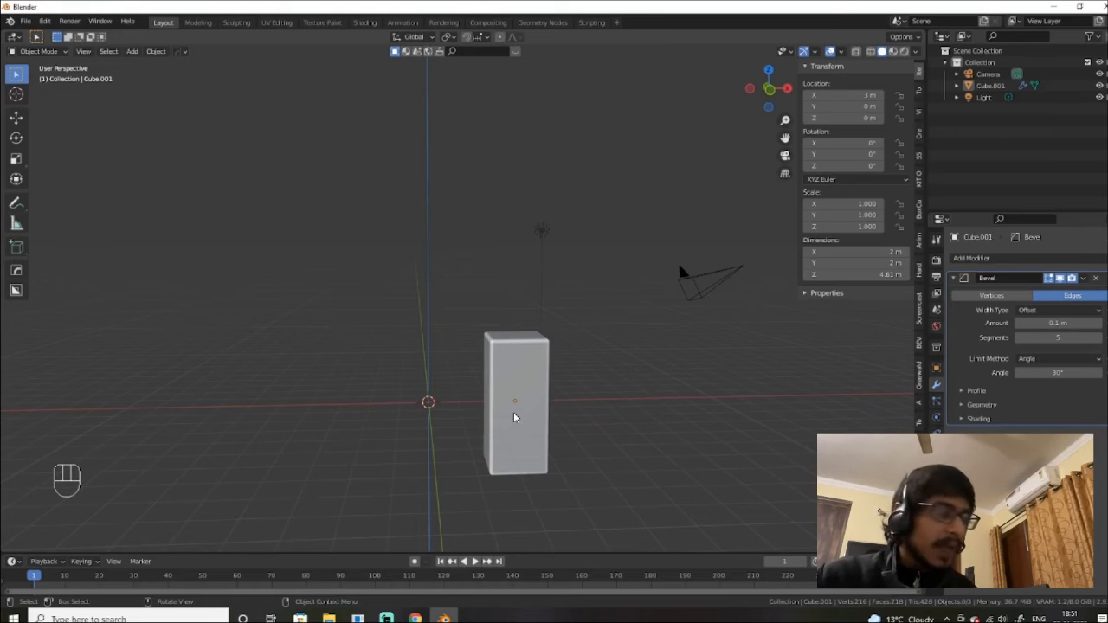
# Step: Select every object in the scene and orbit so the grid runs diagonally
pyautogui.press('a')
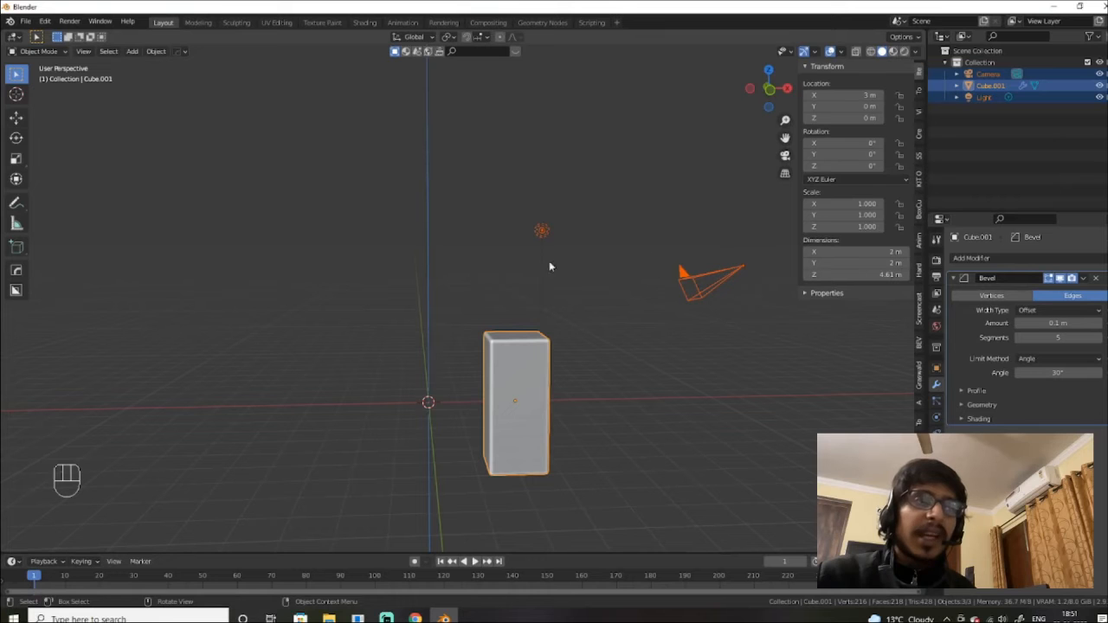
pyautogui.scroll(-5, 458, 380)
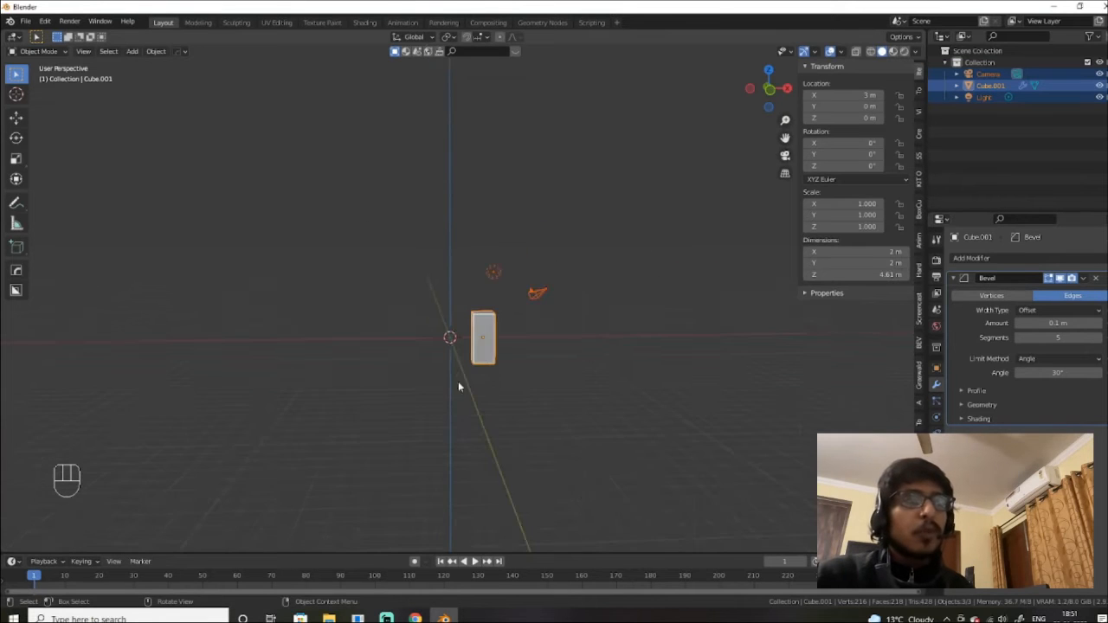
pyautogui.moveTo(458, 381); pyautogui.dragTo(473, 399, button='middle')
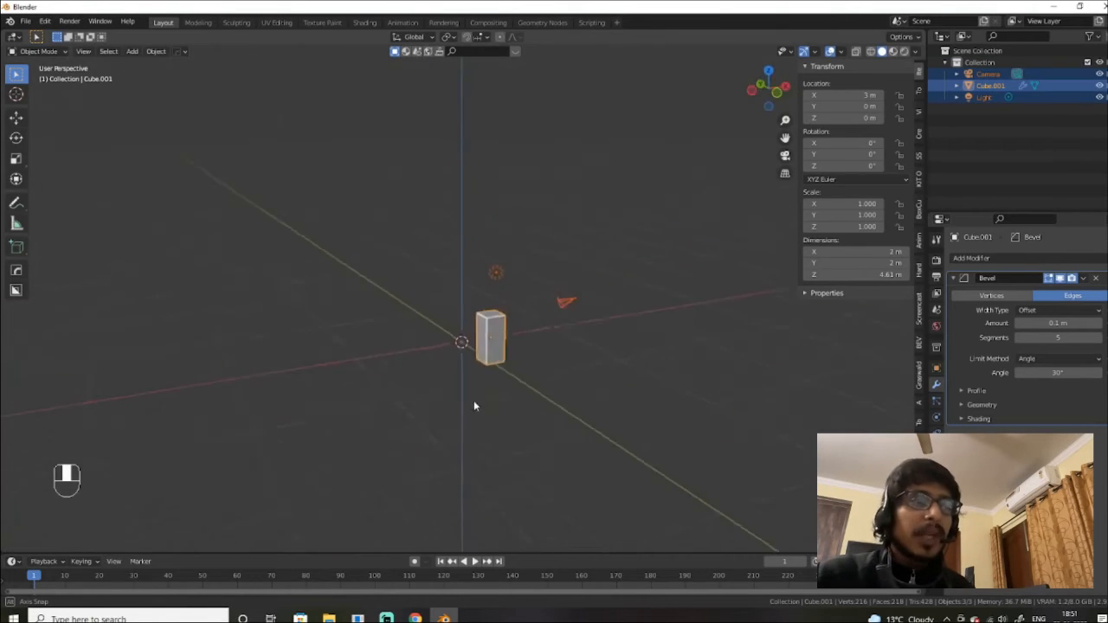
pyautogui.scroll(3, 478, 400)
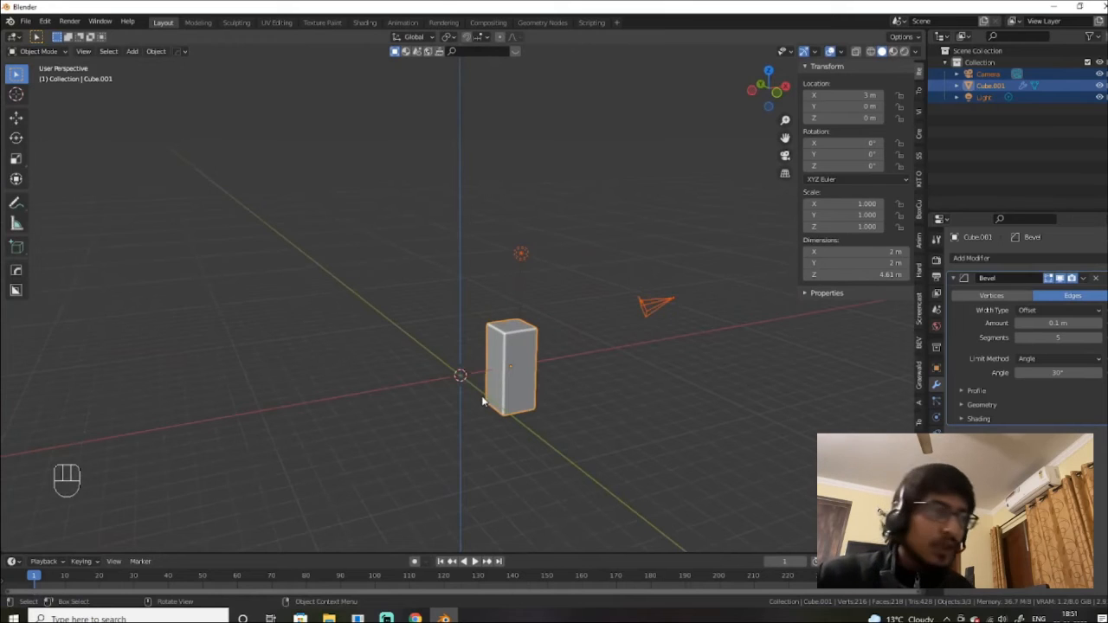
# Step: Select only the tall bevelled box and delete it, leaving the camera and light
pyautogui.click(519, 346)
pyautogui.press('z')
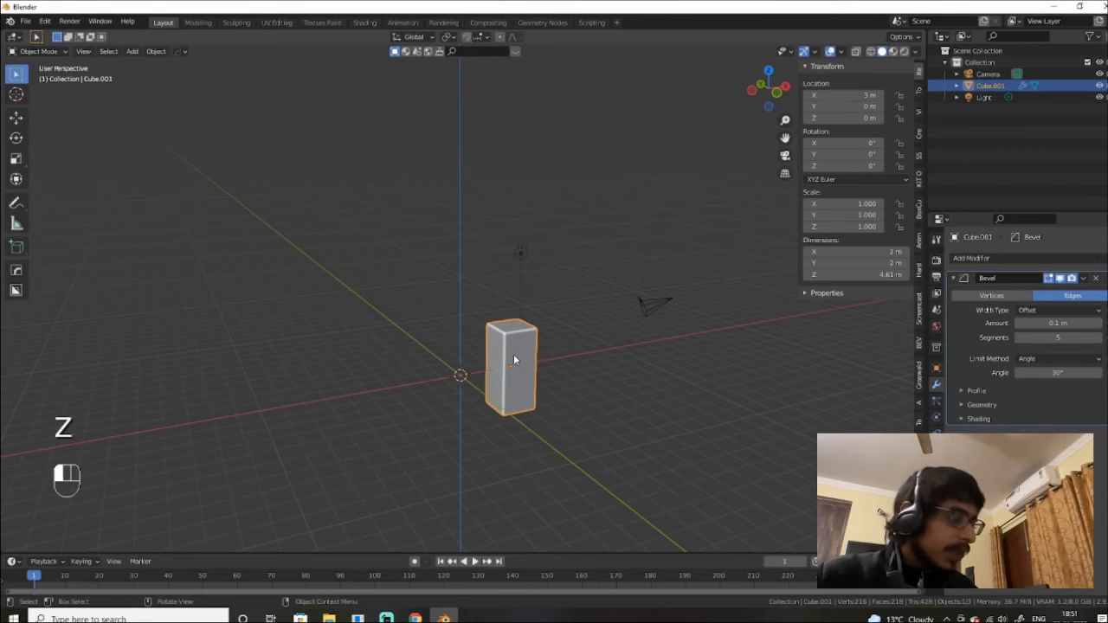
pyautogui.press('x')
pyautogui.click(513, 355)
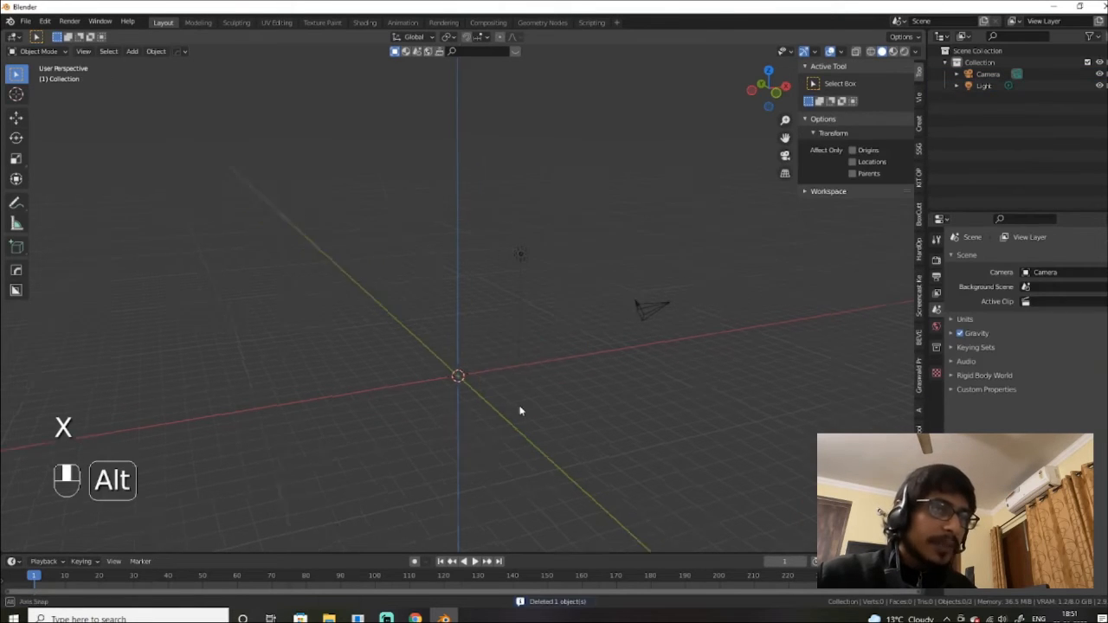
pyautogui.keyDown('alt'); pyautogui.moveTo(519, 407); pyautogui.dragTo(555, 341, button='middle'); pyautogui.keyUp('alt')
pyautogui.scroll(4, 554, 424)
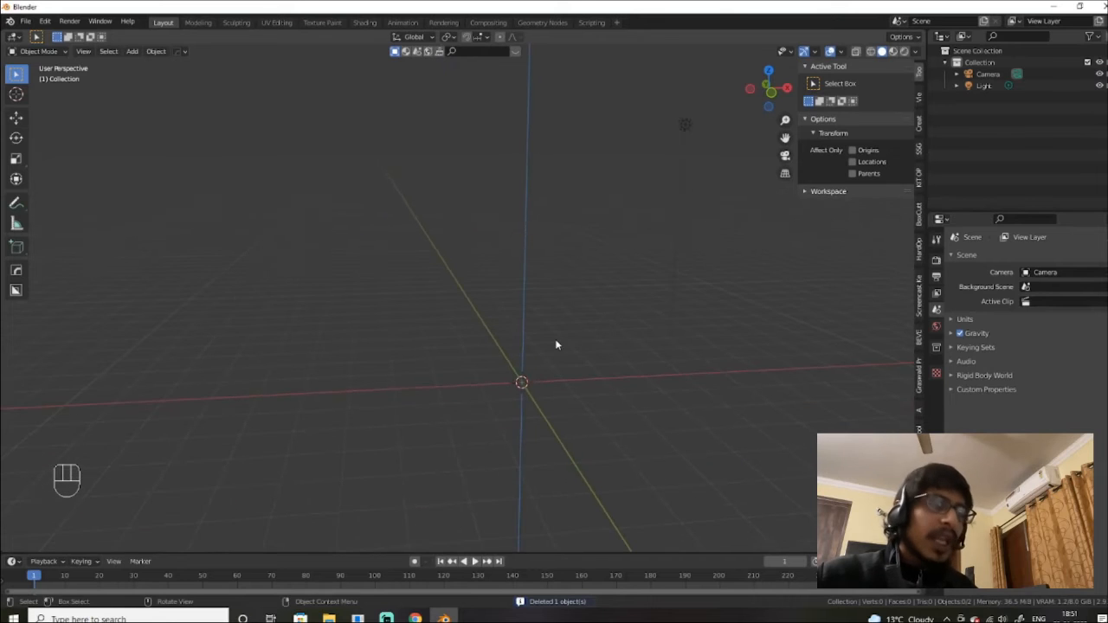
pyautogui.press('z')
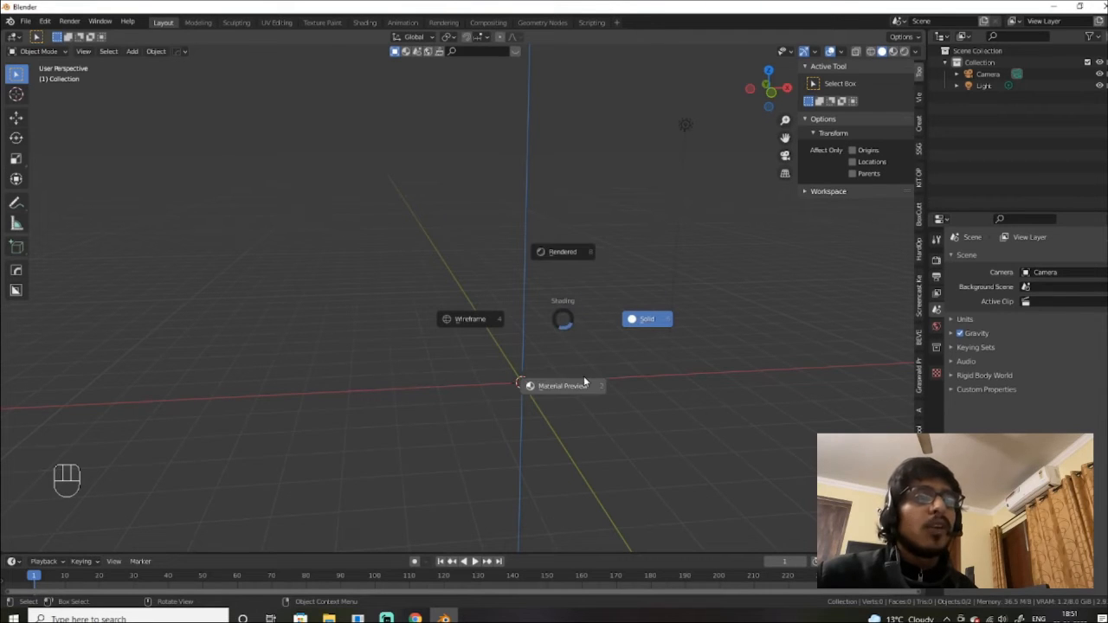
# Step: Keep solid shading and add a new Mesh > Cube at the origin with Shift+A
pyautogui.click(591, 313)
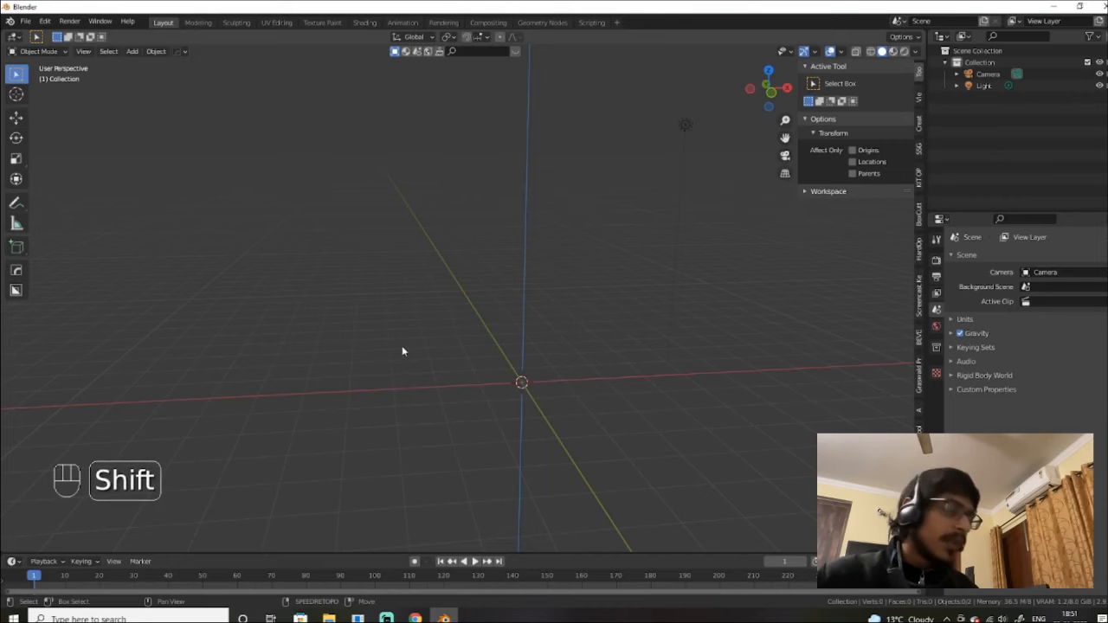
pyautogui.hotkey('shift', 'a')
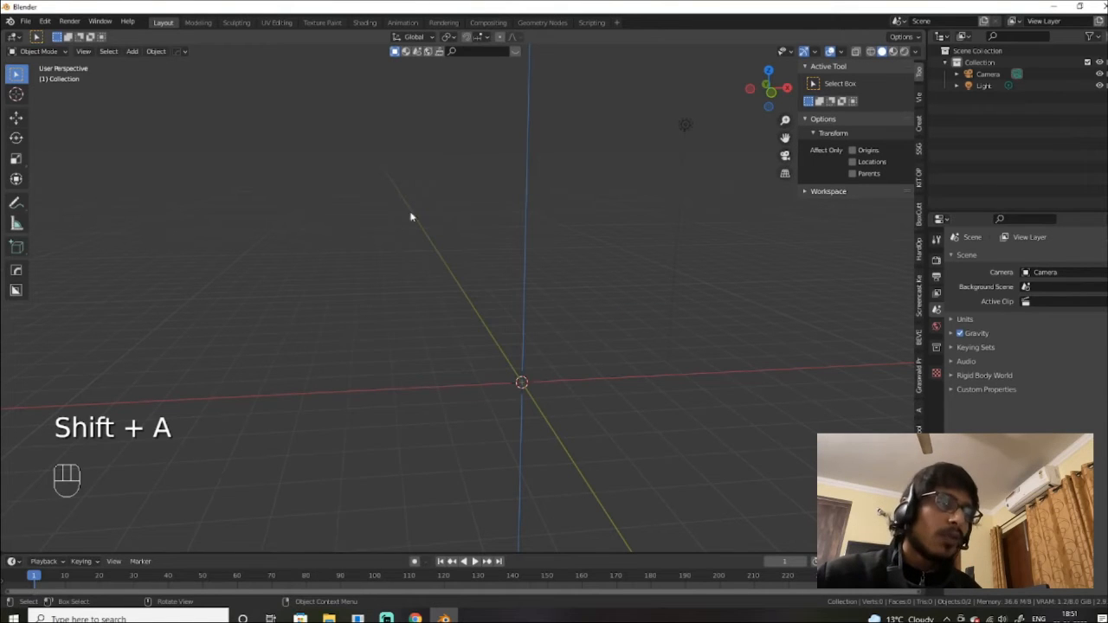
pyautogui.hotkey('shift', 'a')
pyautogui.moveTo(417, 347)
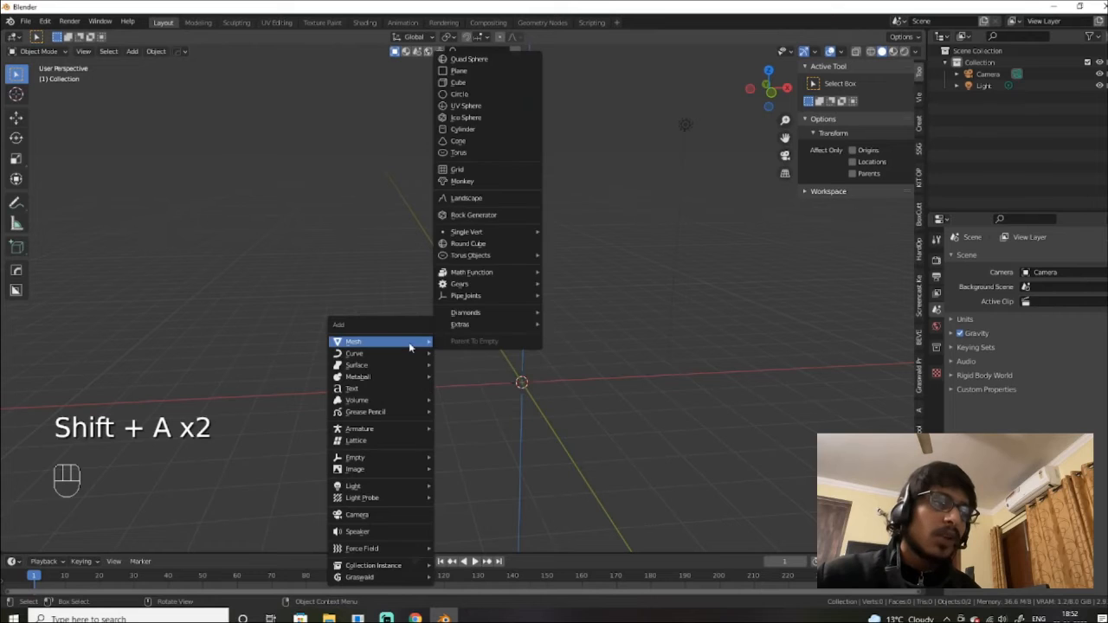
pyautogui.click(486, 82)
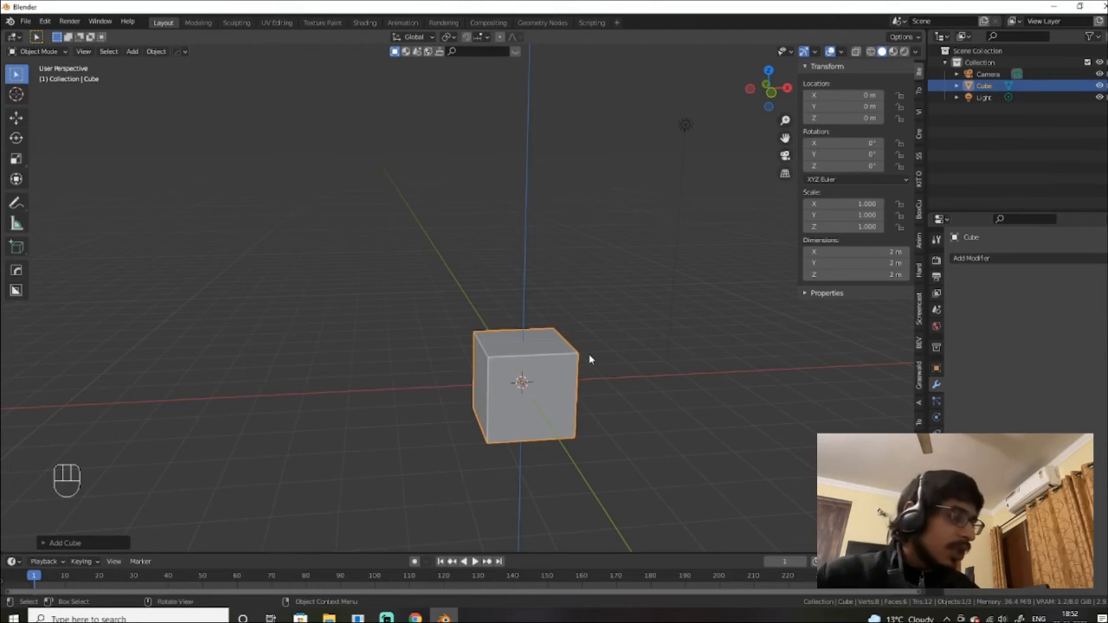
# Step: Switch the viewport shading to Wireframe, back to Solid, then to Rendered
pyautogui.hotkey('shift', 'a')
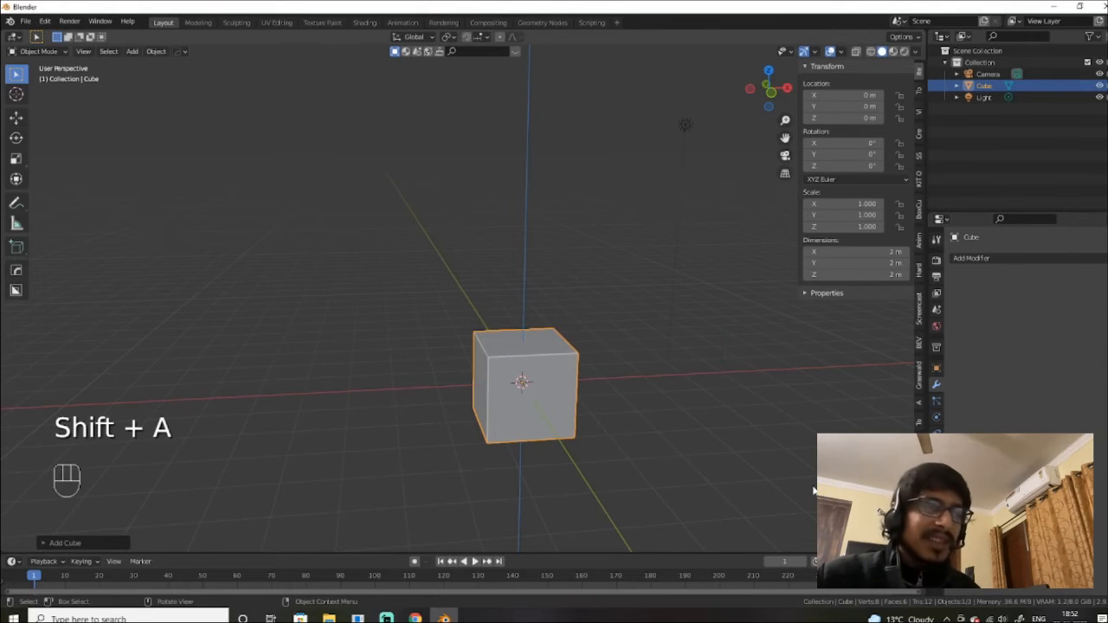
pyautogui.press('z')
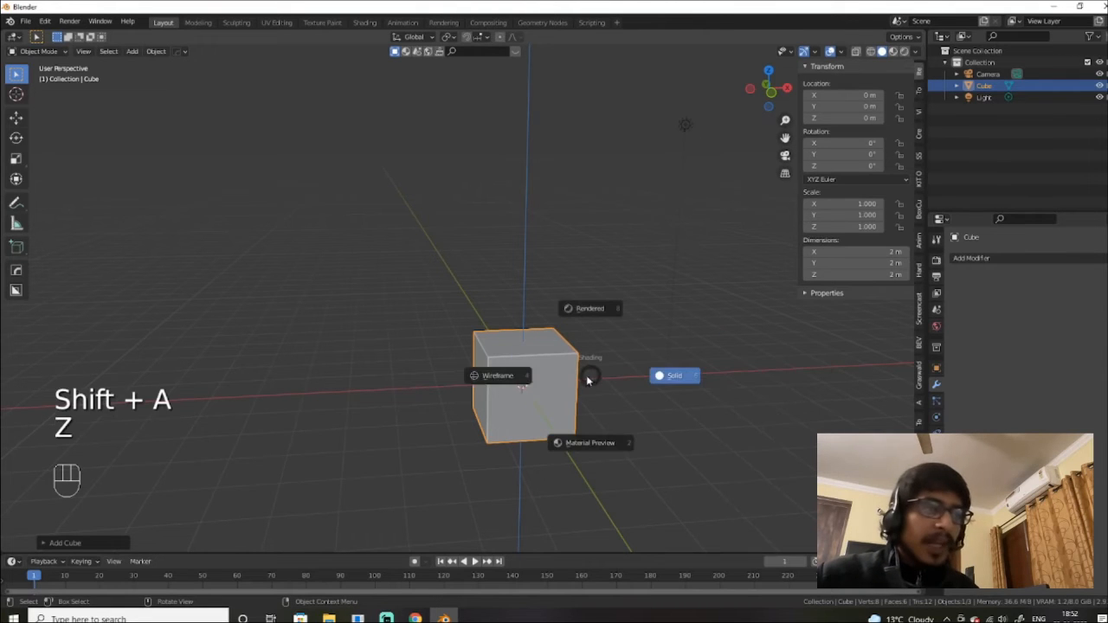
pyautogui.click(515, 383)
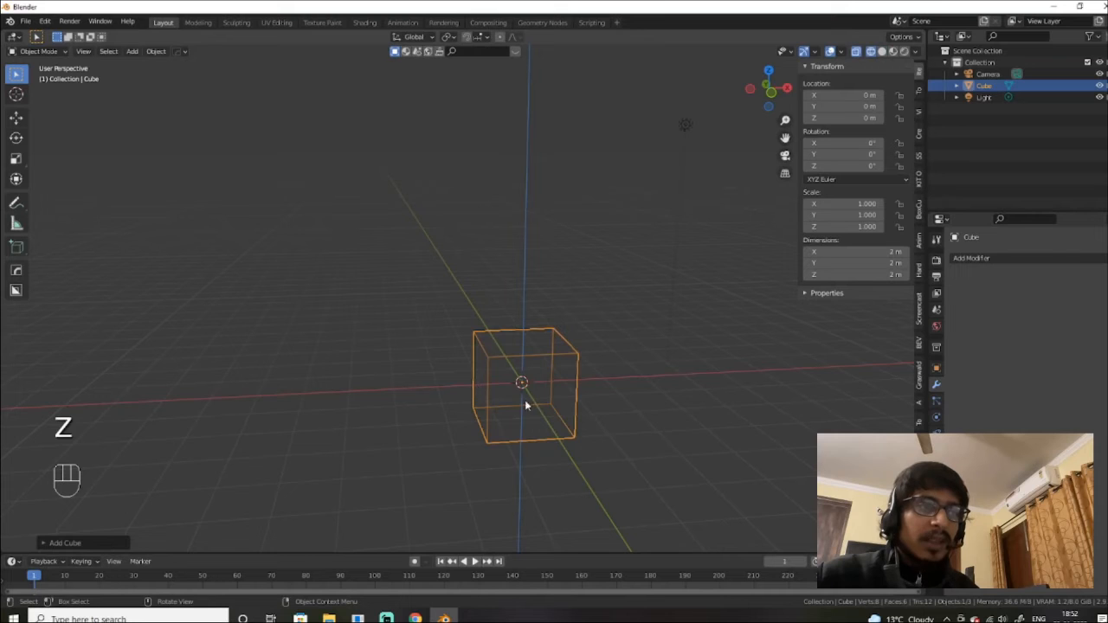
pyautogui.moveTo(522, 390)
pyautogui.keyDown('alt'); pyautogui.mouseDown()
pyautogui.moveTo(597, 402)
pyautogui.moveTo(587, 370)
pyautogui.moveTo(527, 423)
pyautogui.moveTo(564, 425)
pyautogui.mouseUp(); pyautogui.keyUp('alt')
pyautogui.press('z')
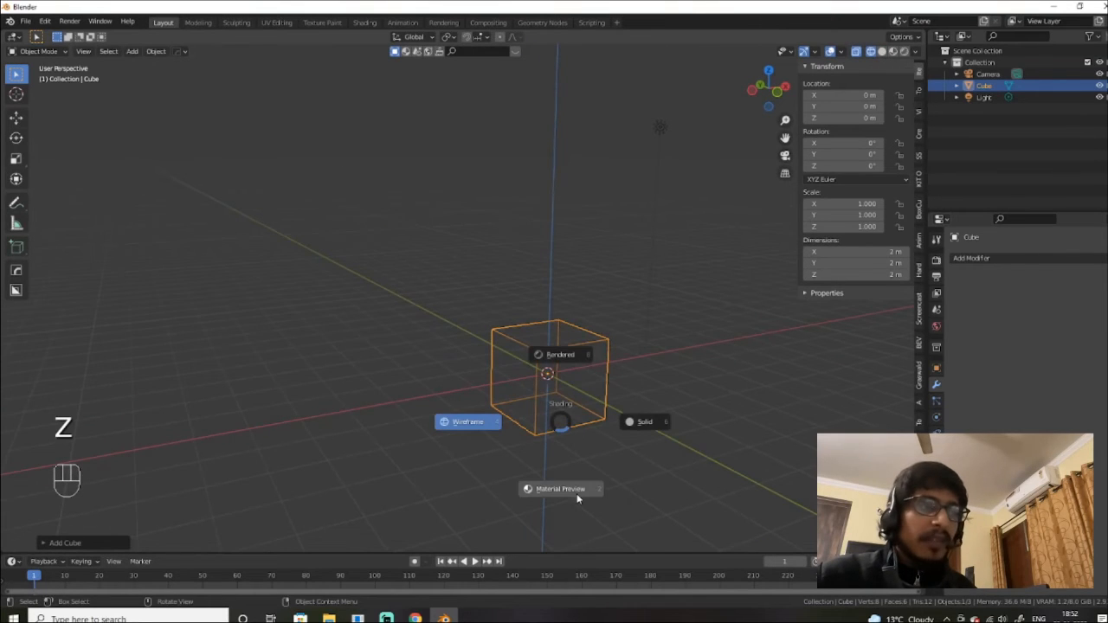
pyautogui.click(606, 451)
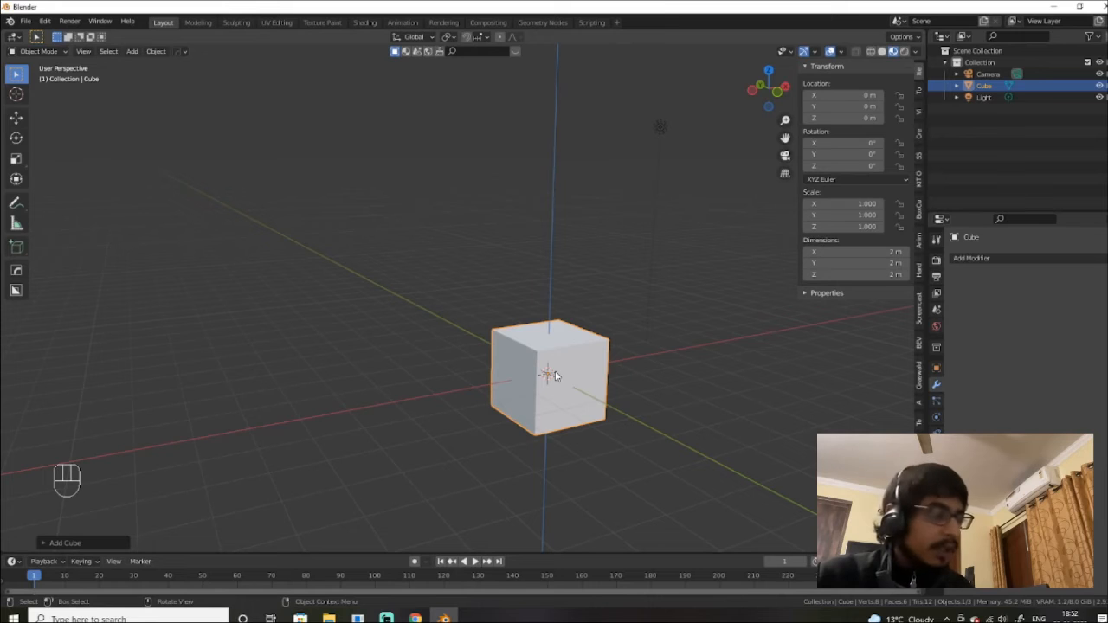
pyautogui.press('z')
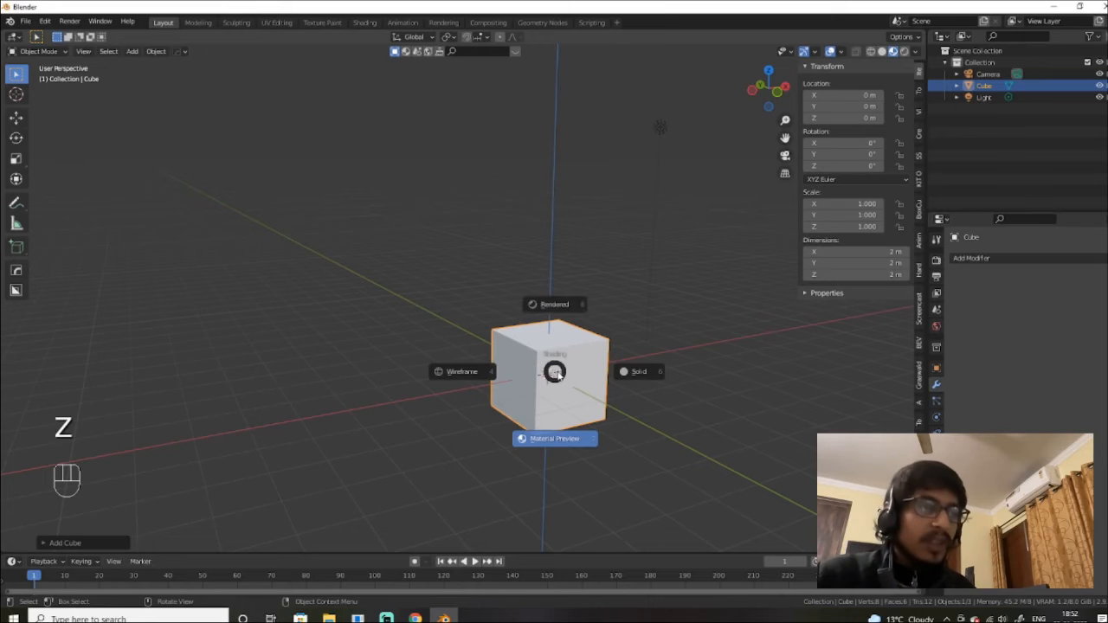
pyautogui.click(577, 313)
# Step: Orbit and pan around the cube, including its underside, ending on a three-quarter view with the camera
pyautogui.keyDown('alt'); pyautogui.moveTo(614, 351); pyautogui.dragTo(569, 354, button='middle'); pyautogui.keyUp('alt')
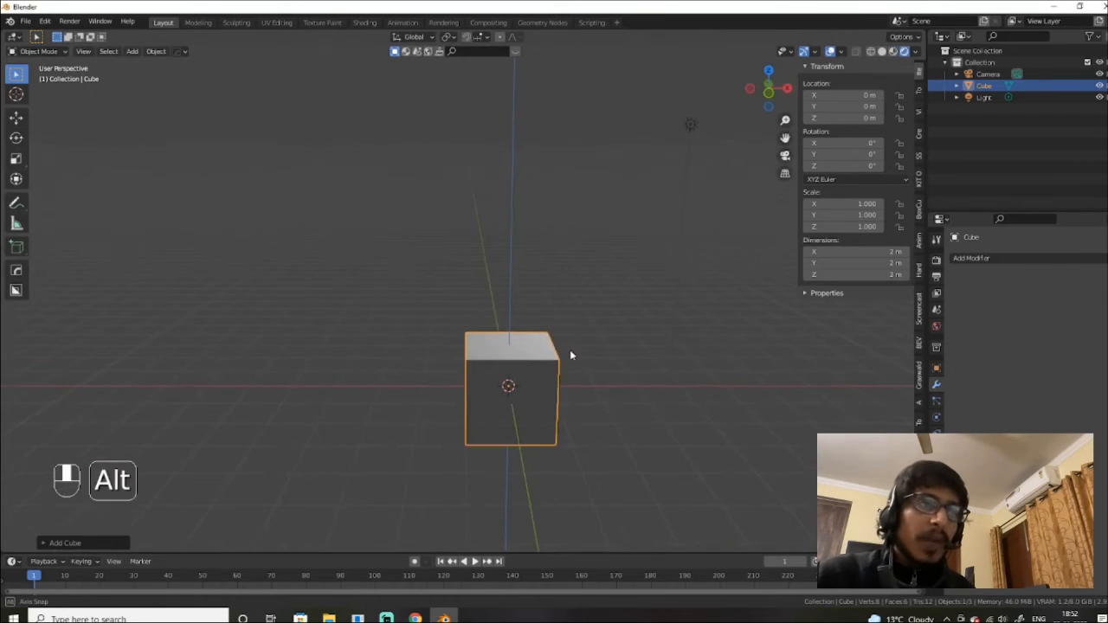
pyautogui.keyDown('alt'); pyautogui.moveTo(676, 269); pyautogui.dragTo(581, 287, button='middle'); pyautogui.keyUp('alt')
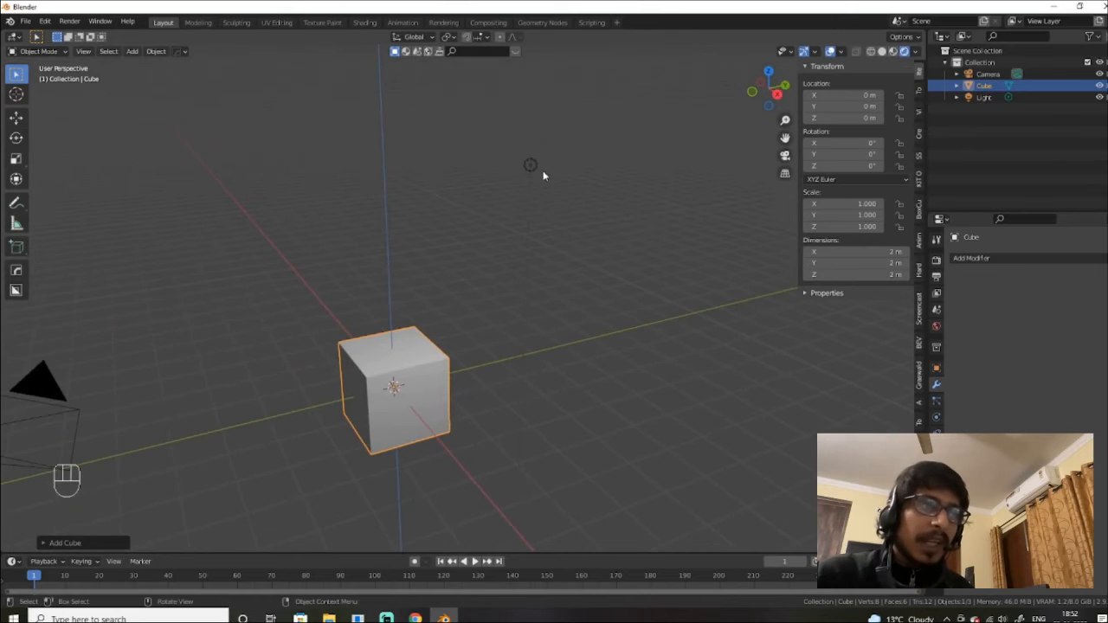
pyautogui.keyDown('alt'); pyautogui.moveTo(460, 347); pyautogui.dragTo(484, 298); pyautogui.keyUp('alt')
pyautogui.keyDown('alt'); pyautogui.moveTo(428, 333); pyautogui.dragTo(595, 423); pyautogui.keyUp('alt')
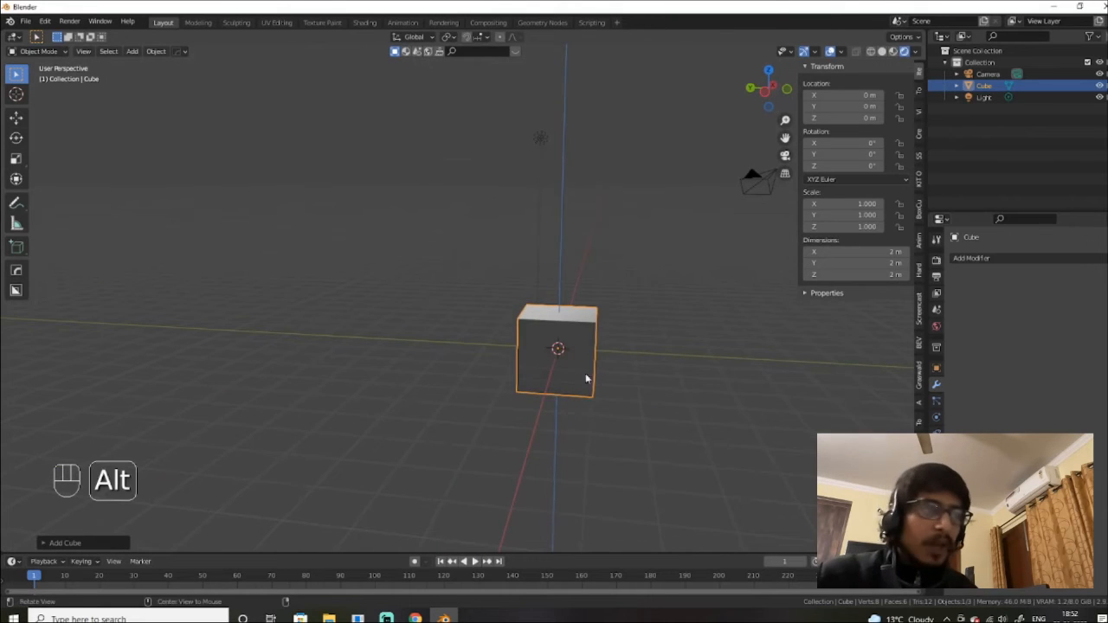
pyautogui.keyDown('alt'); pyautogui.moveTo(586, 378); pyautogui.dragTo(569, 386); pyautogui.keyUp('alt')
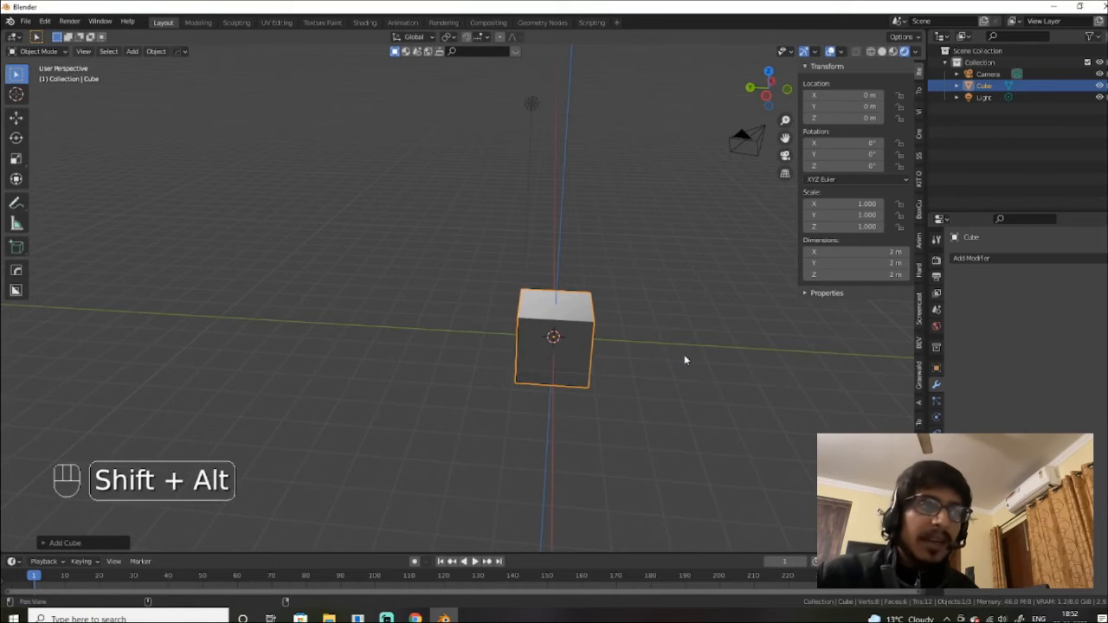
pyautogui.keyDown('alt'); pyautogui.keyDown('shift'); pyautogui.moveTo(684, 355); pyautogui.dragTo(688, 414); pyautogui.keyUp('shift'); pyautogui.keyUp('alt')
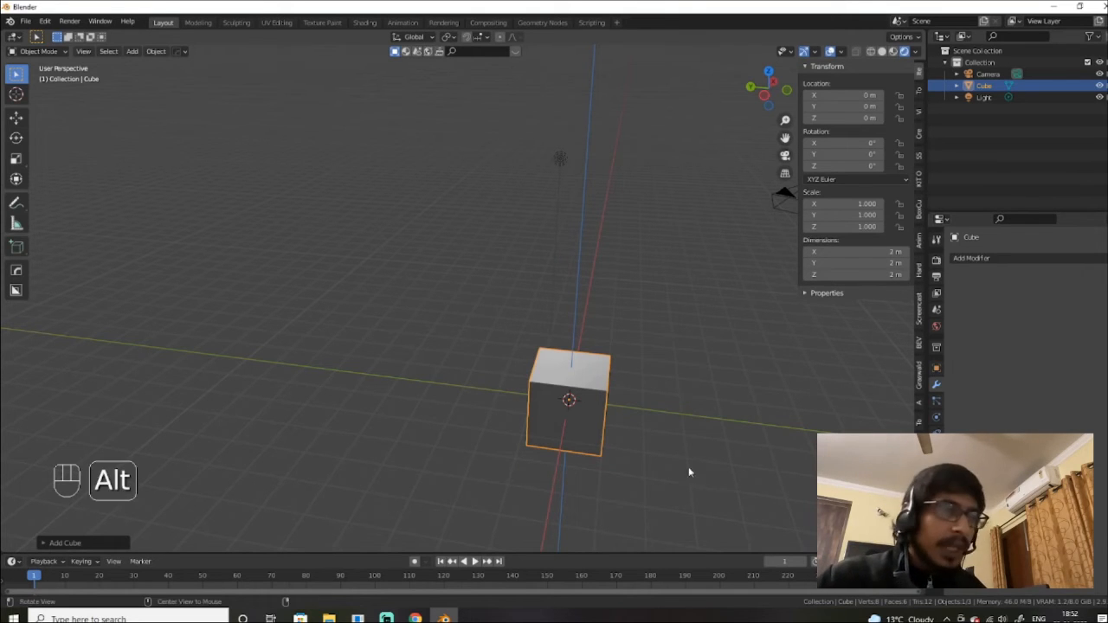
pyautogui.keyDown('alt'); pyautogui.moveTo(690, 470); pyautogui.dragTo(639, 344, button='middle'); pyautogui.keyUp('alt')
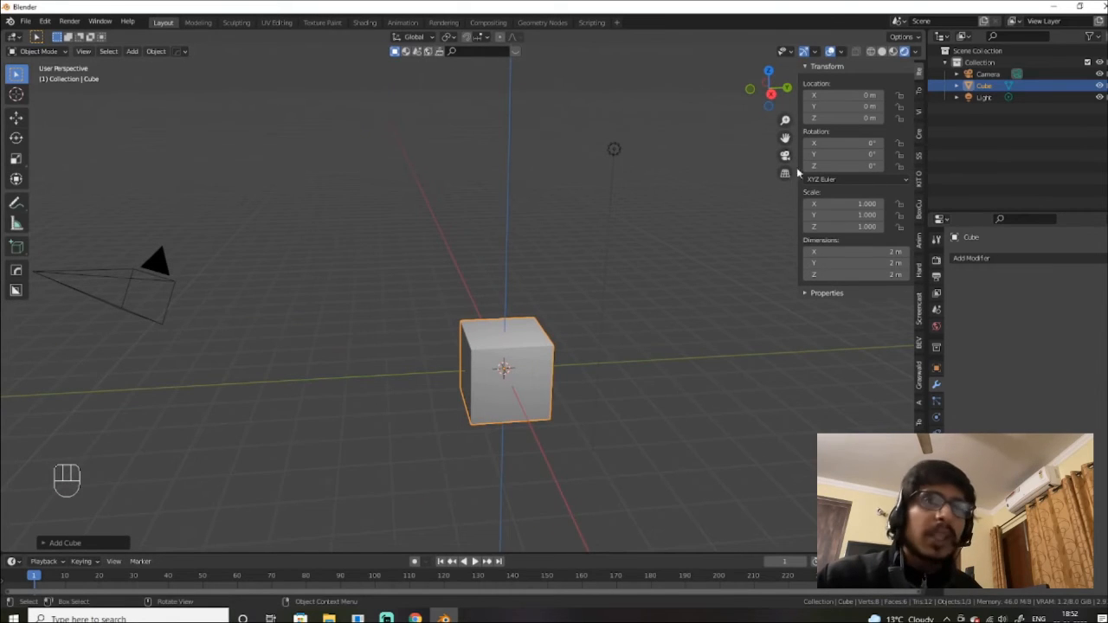
# Step: Cycle shading through Wireframe, Solid, Material Preview and Rendered, back to Solid, then zoom in
pyautogui.click(870, 51)
pyautogui.click(882, 52)
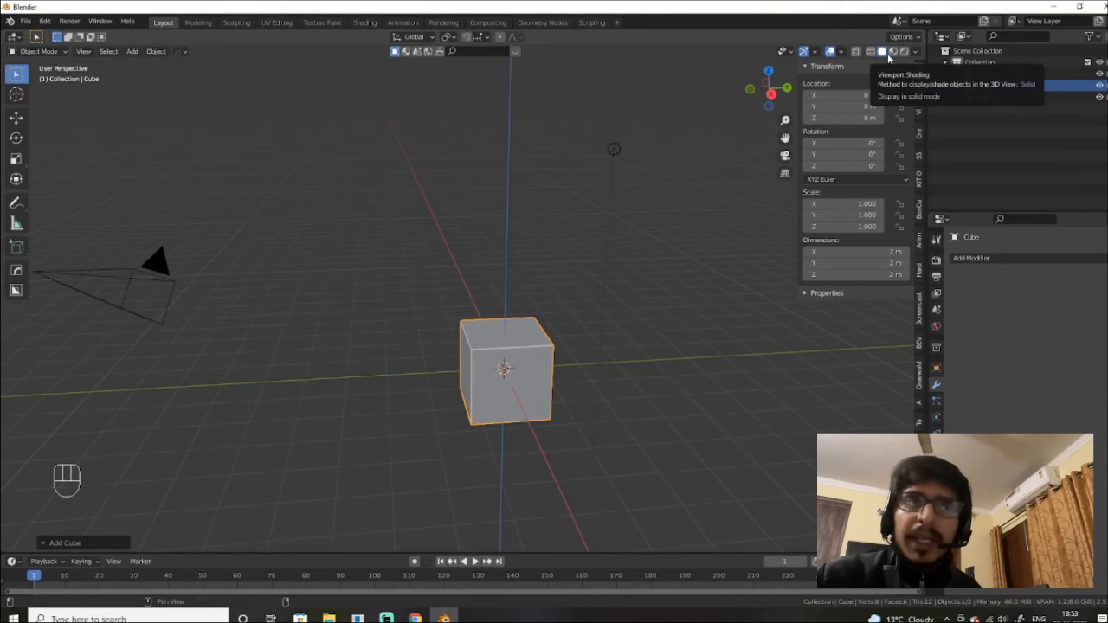
pyautogui.click(893, 51)
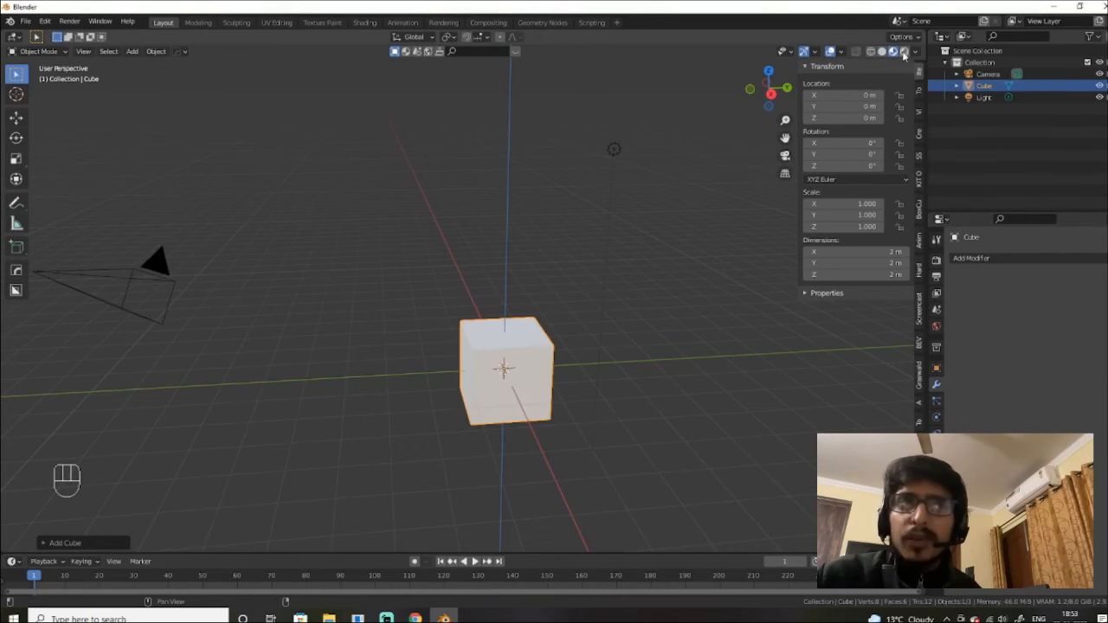
pyautogui.click(904, 52)
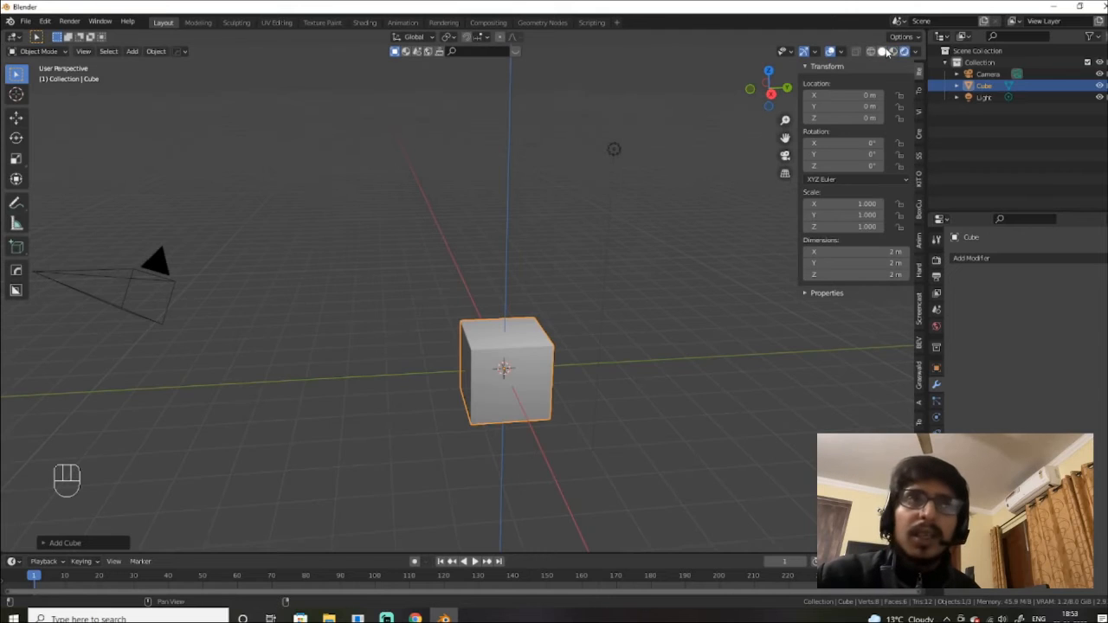
pyautogui.click(881, 52)
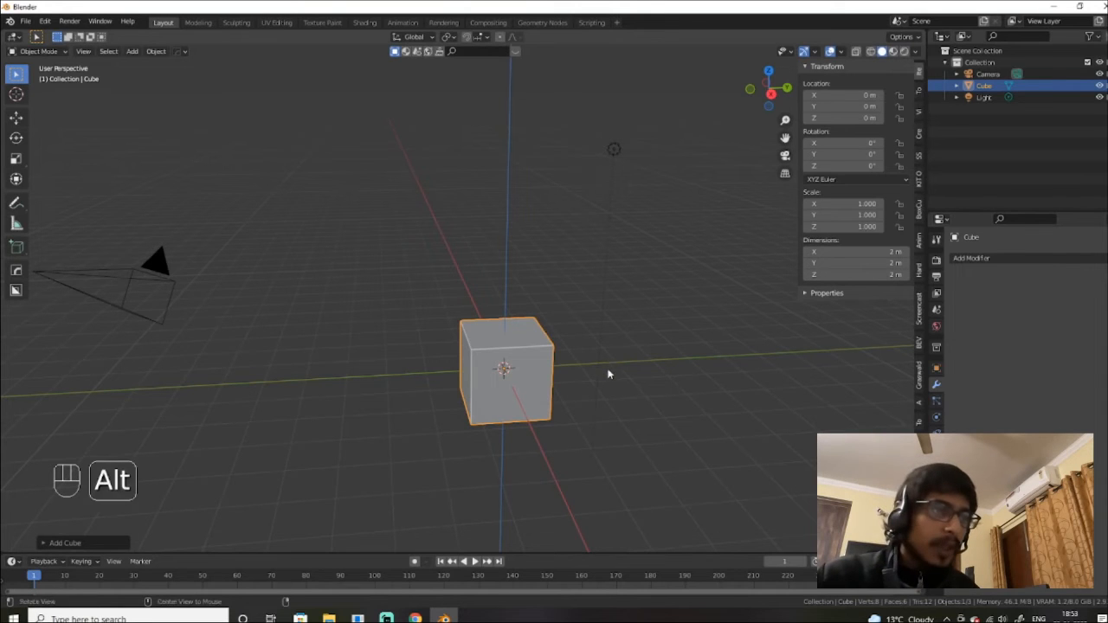
pyautogui.moveTo(609, 370)
pyautogui.keyDown('alt'); pyautogui.mouseDown()
pyautogui.moveTo(580, 370)
pyautogui.moveTo(583, 317)
pyautogui.moveTo(571, 307)
pyautogui.moveTo(603, 300)
pyautogui.moveTo(582, 372)
pyautogui.moveTo(626, 378)
pyautogui.moveTo(616, 390)
pyautogui.moveTo(601, 366)
pyautogui.moveTo(617, 371)
pyautogui.mouseUp(); pyautogui.keyUp('alt')
pyautogui.scroll(2, 582, 317)
# Step: Put the cube into Edit Mode with vertex select active
pyautogui.press('Tab')
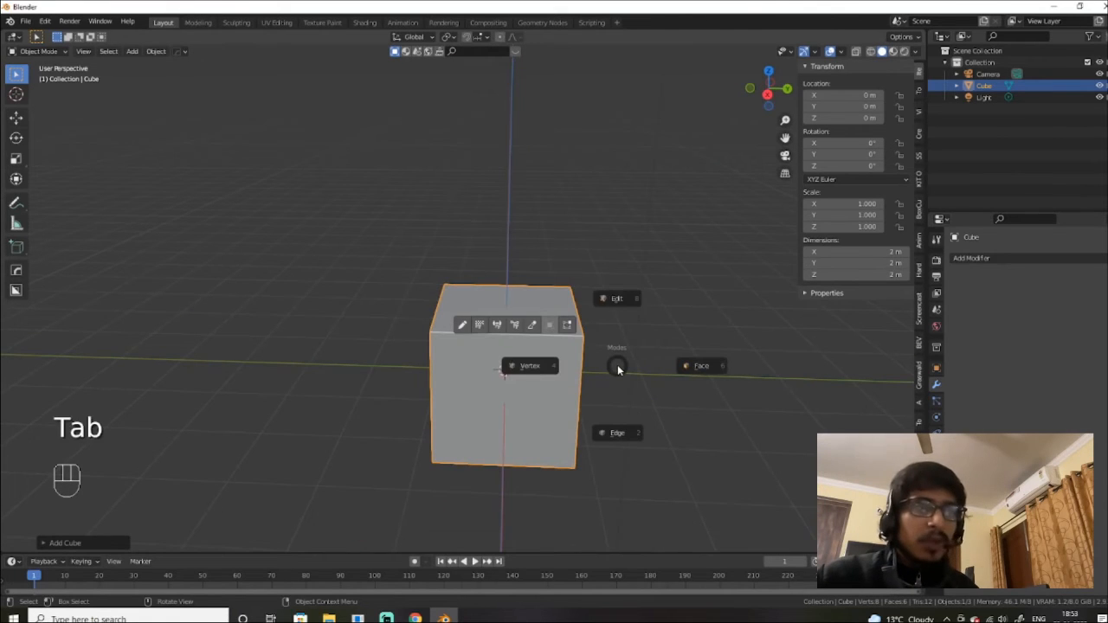
pyautogui.click(592, 303)
pyautogui.keyDown('alt'); pyautogui.moveTo(584, 326); pyautogui.dragTo(594, 364); pyautogui.keyUp('alt')
pyautogui.scroll(-2, 604, 332)
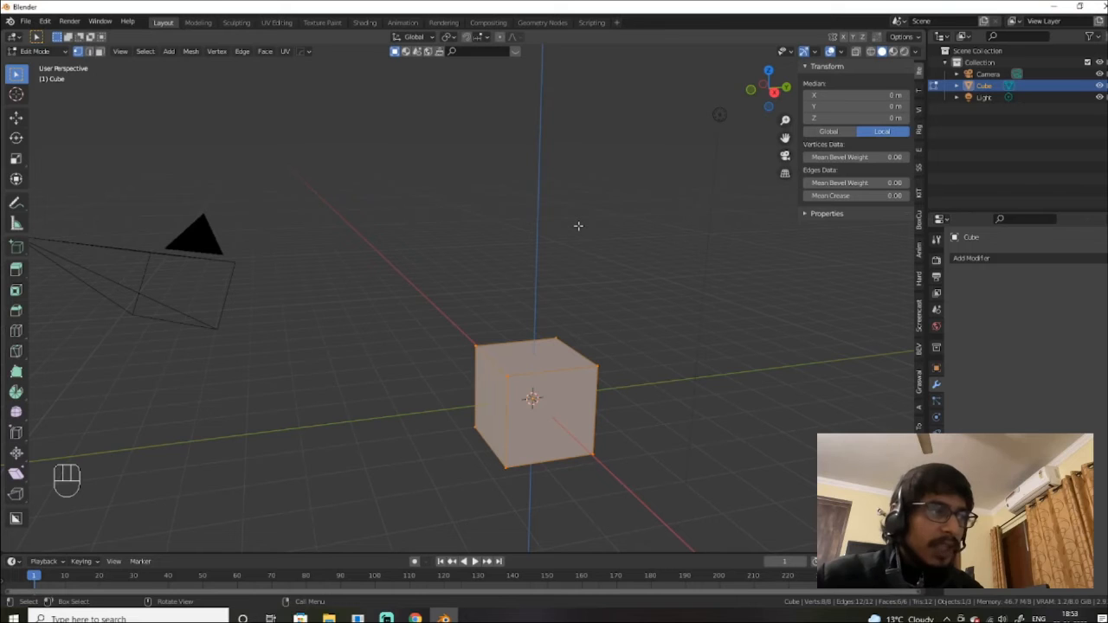
pyautogui.press('1')
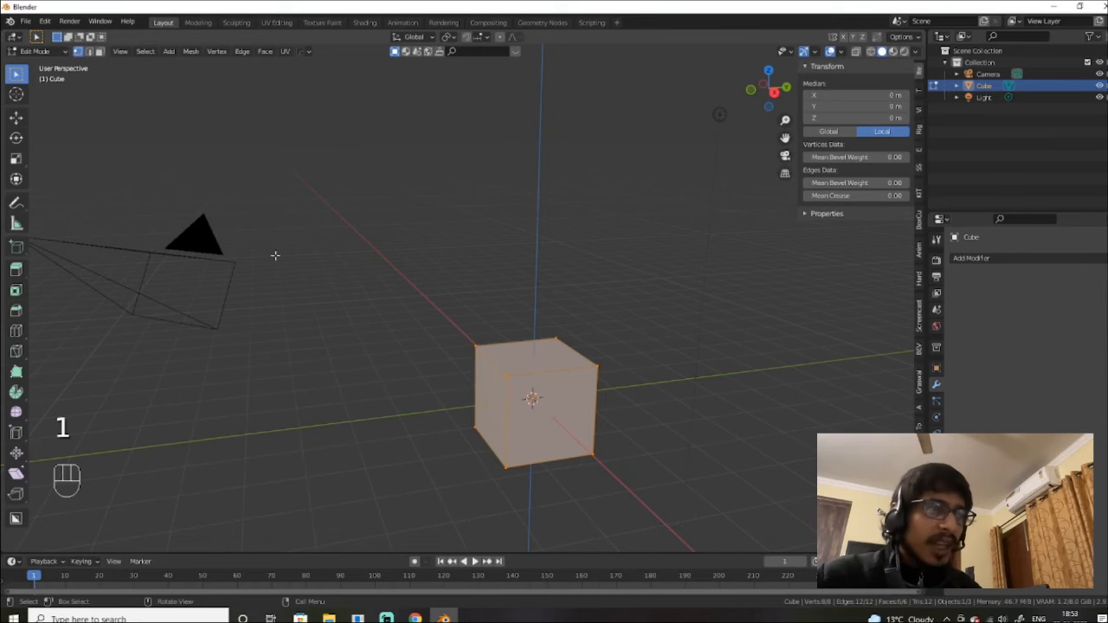
# Step: Try several corner vertices, ending with the front top corner at X 1, Y −1, Z 1
pyautogui.click(508, 377)
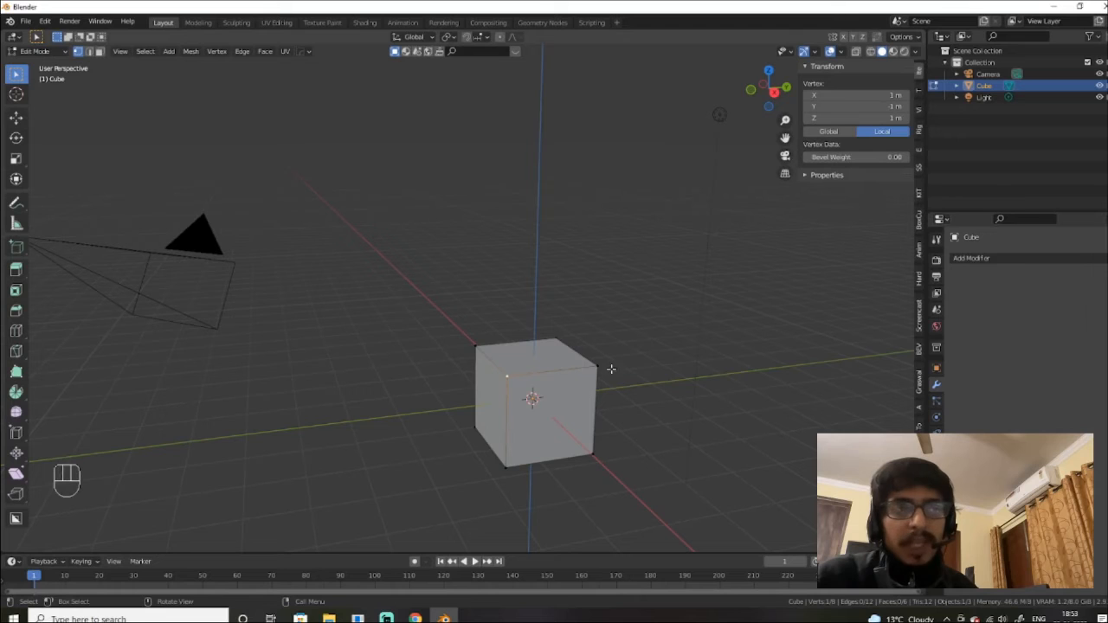
pyautogui.click(473, 346)
pyautogui.click(557, 341)
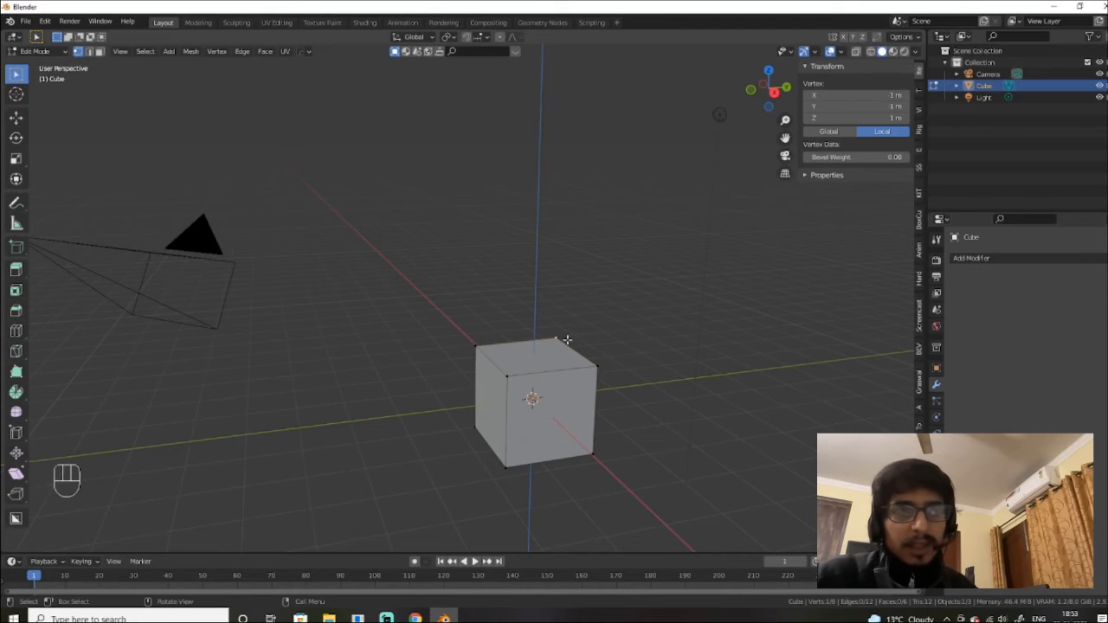
pyautogui.click(506, 381)
pyautogui.click(506, 462)
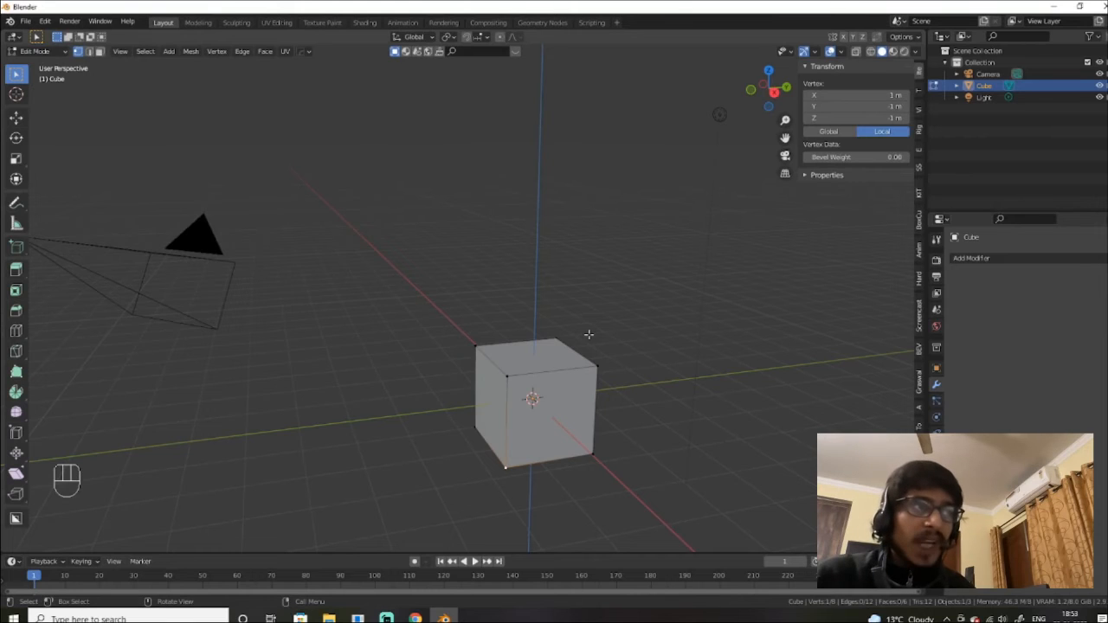
pyautogui.click(511, 378)
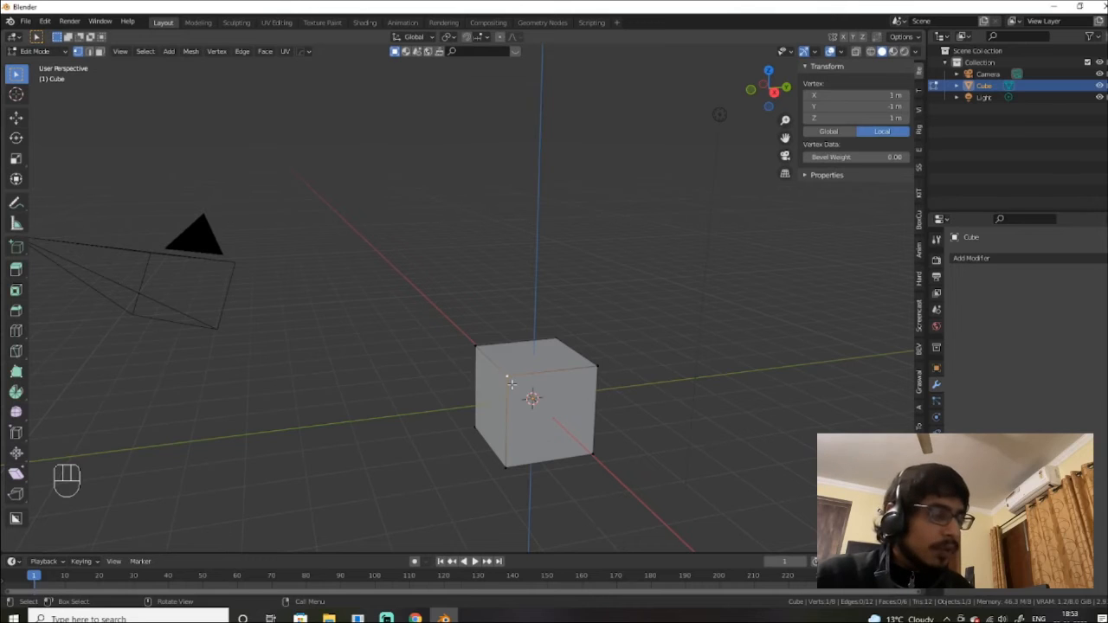
# Step: Move the top corner vertex straight down along Z to about −0.39 m and return to Object Mode
pyautogui.press('g')
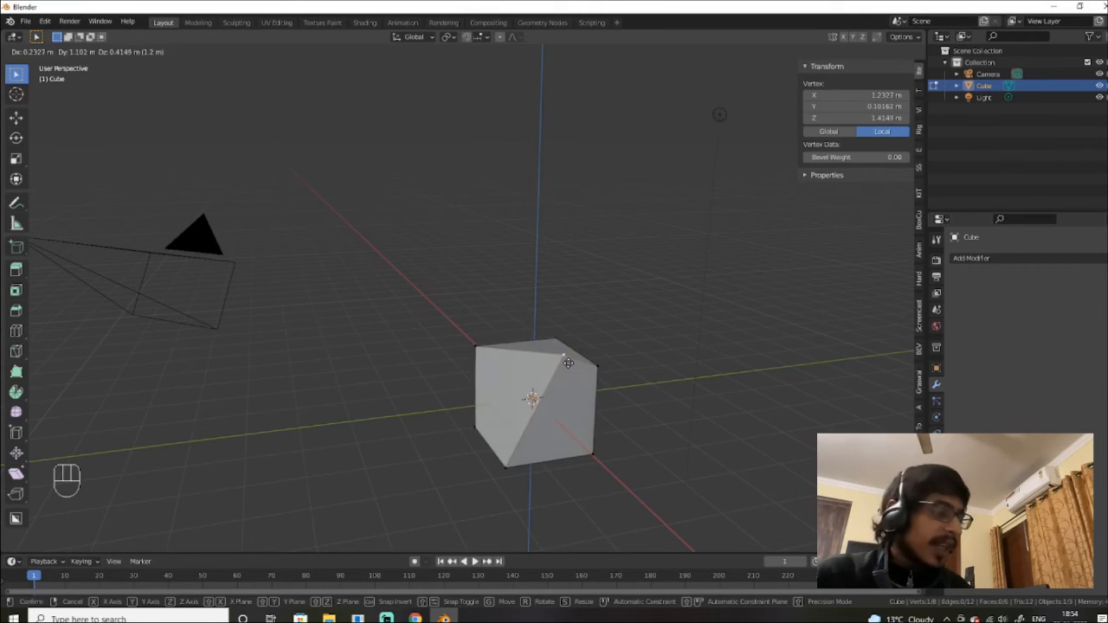
pyautogui.press('z')
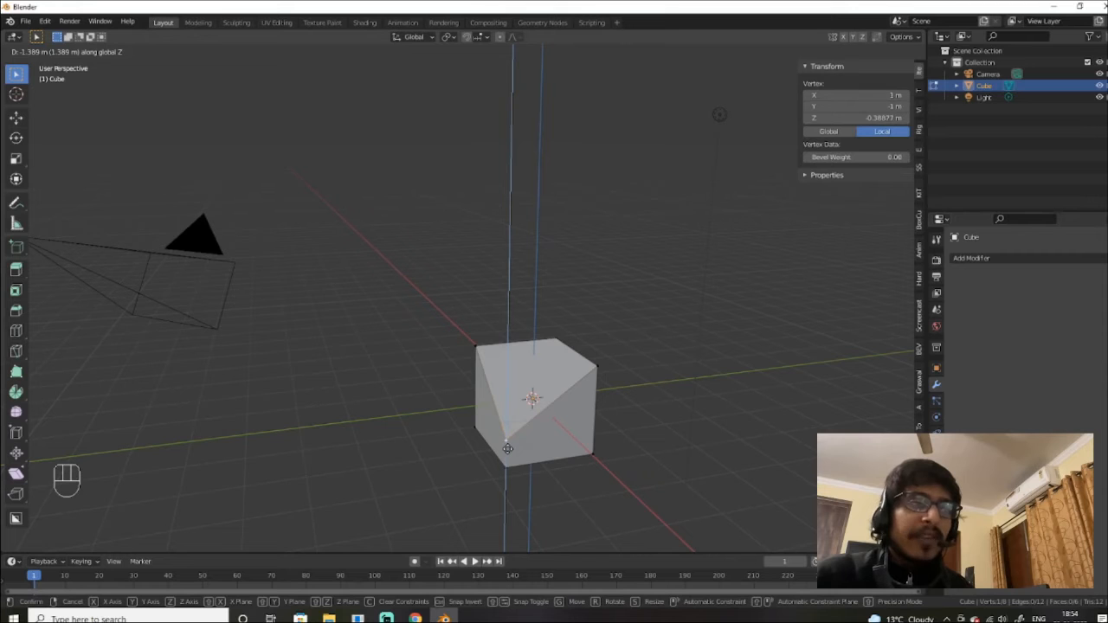
pyautogui.click(507, 447)
pyautogui.keyDown('alt'); pyautogui.moveTo(554, 420); pyautogui.dragTo(522, 381, button='middle'); pyautogui.keyUp('alt')
pyautogui.press('Tab')
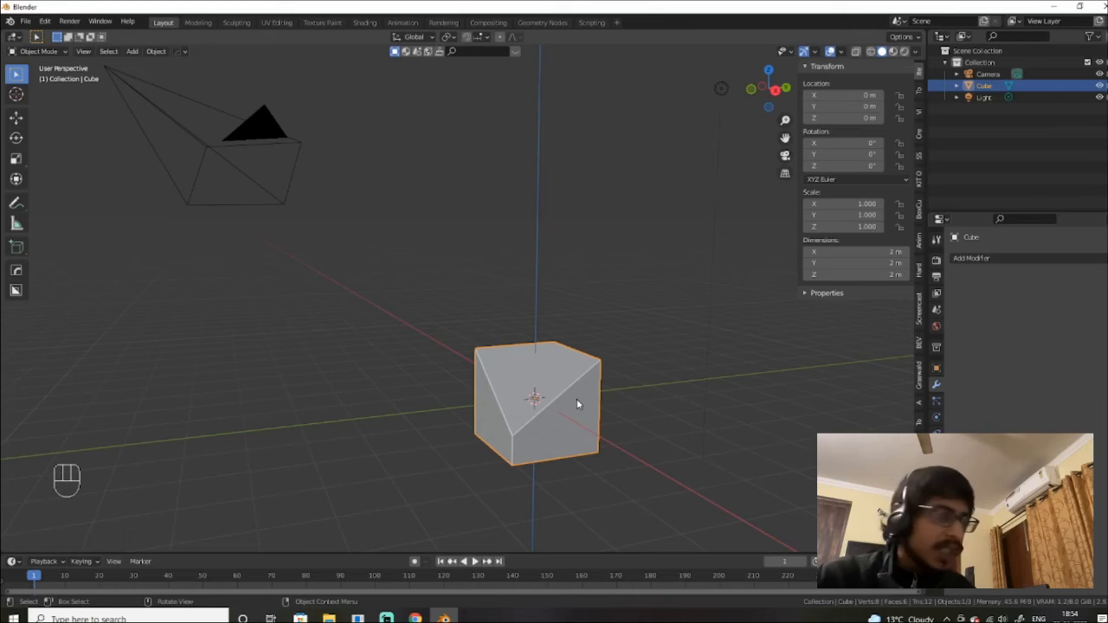
# Step: Put the slanted cube back into Edit Mode and bring it into view
pyautogui.press('Tab')
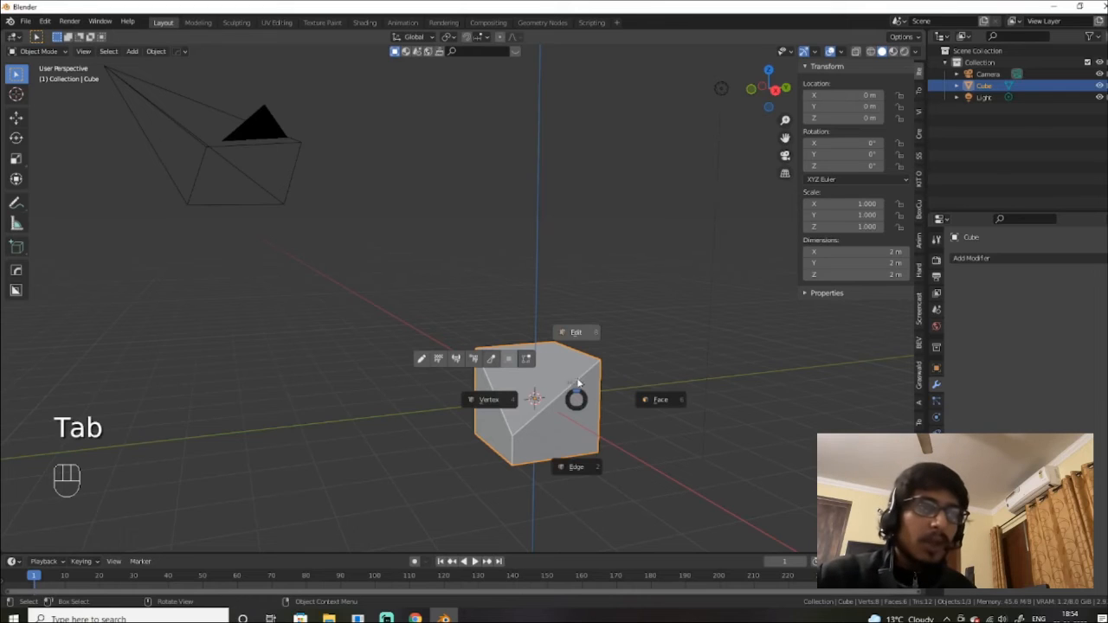
pyautogui.click(576, 331)
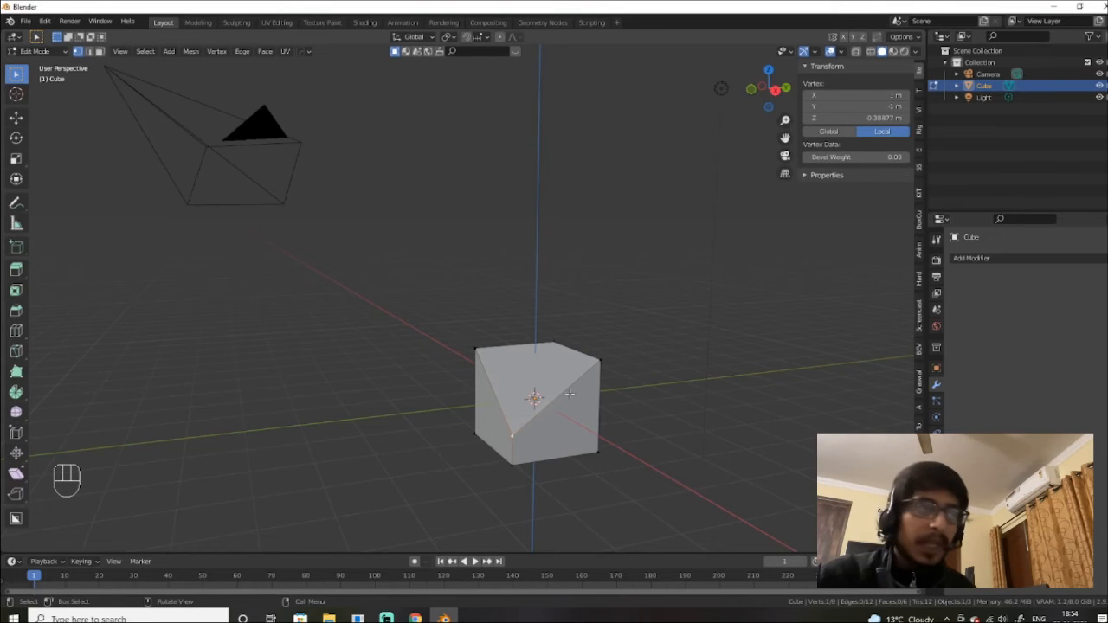
pyautogui.keyDown('shift'); pyautogui.moveTo(570, 396); pyautogui.dragTo(470, 279, button='middle'); pyautogui.keyUp('shift')
pyautogui.scroll(3, 639, 355)
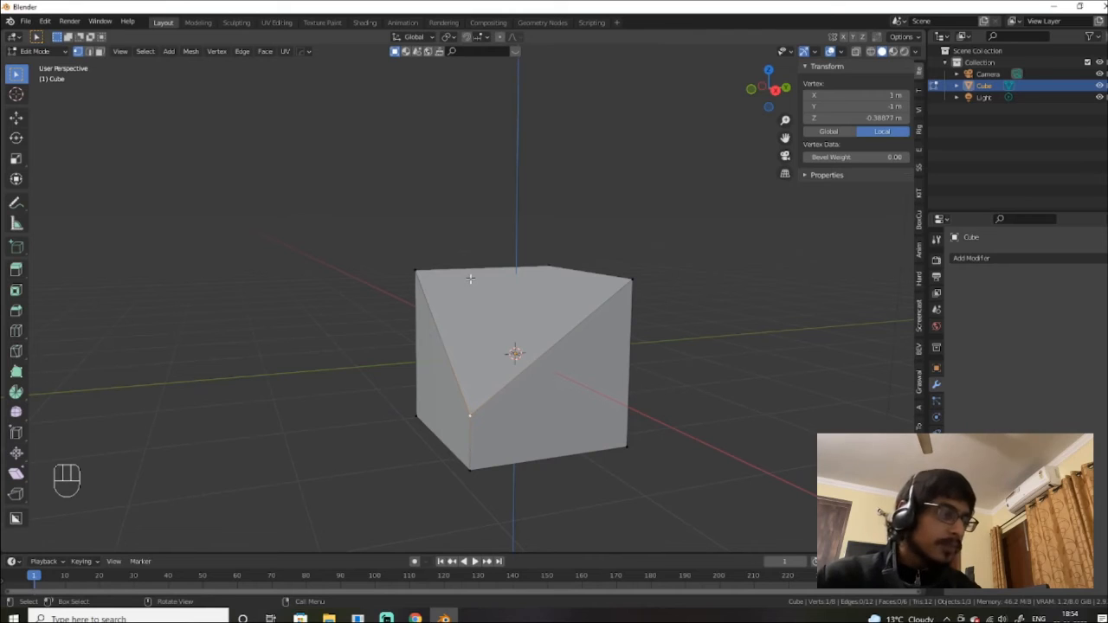
# Step: Cycle between vertex, edge and face select, then pick the diagonal edge in edge mode
pyautogui.press('2')
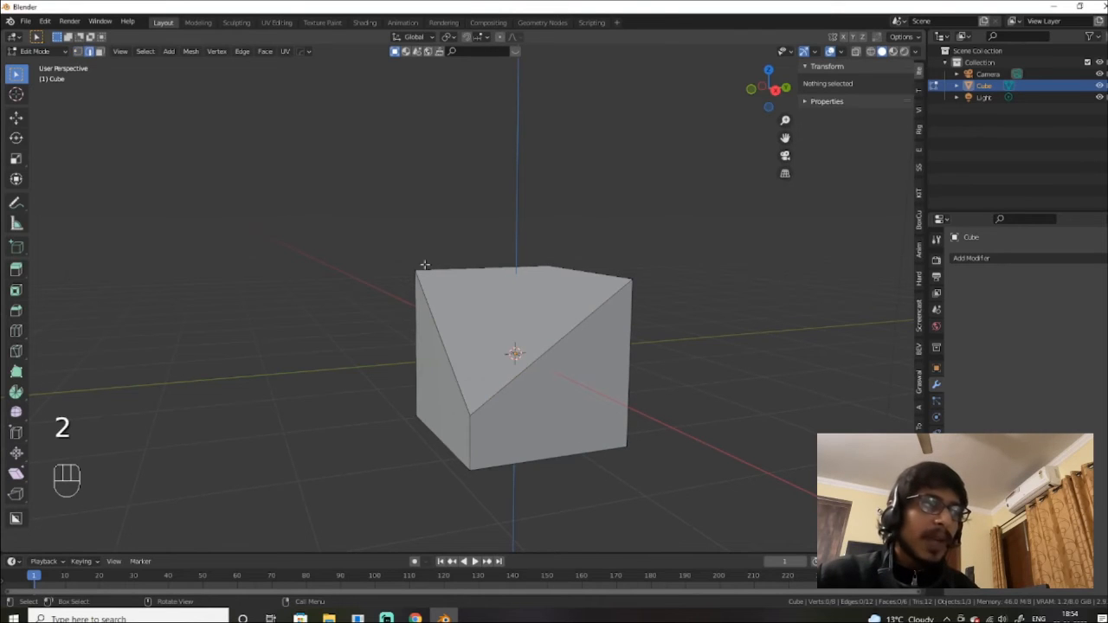
pyautogui.click(87, 52)
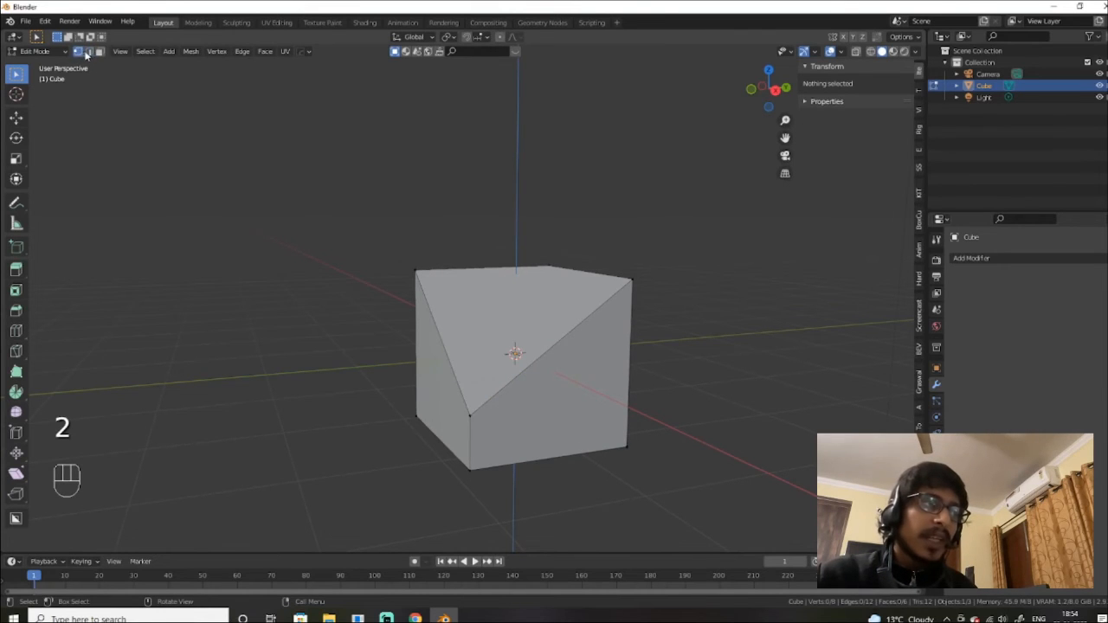
pyautogui.press('1')
pyautogui.press('2')
pyautogui.press('3')
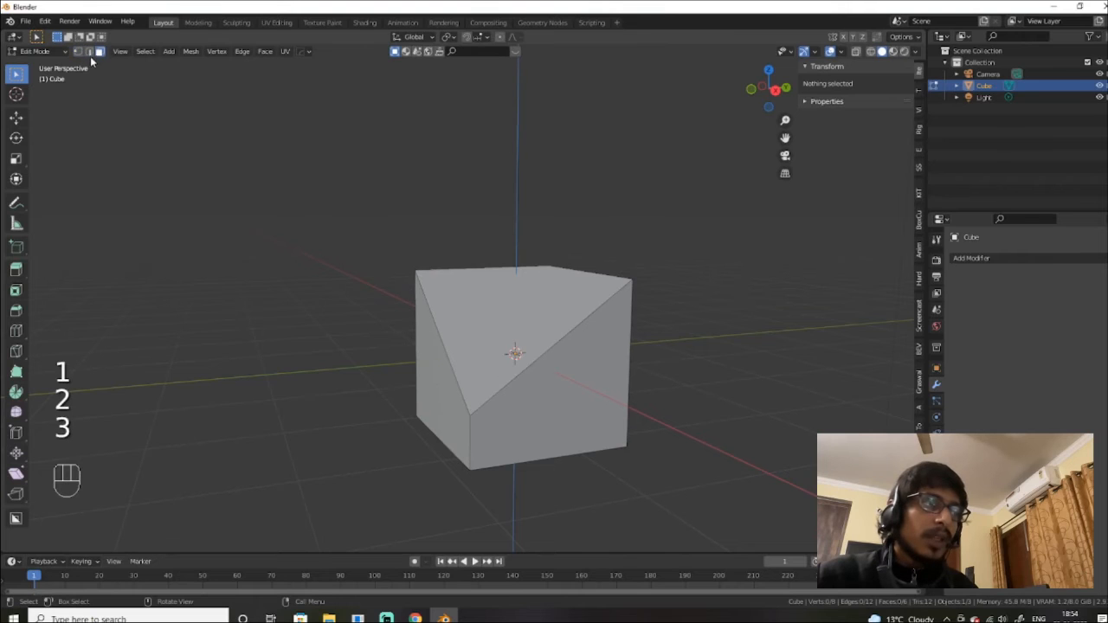
pyautogui.press('1')
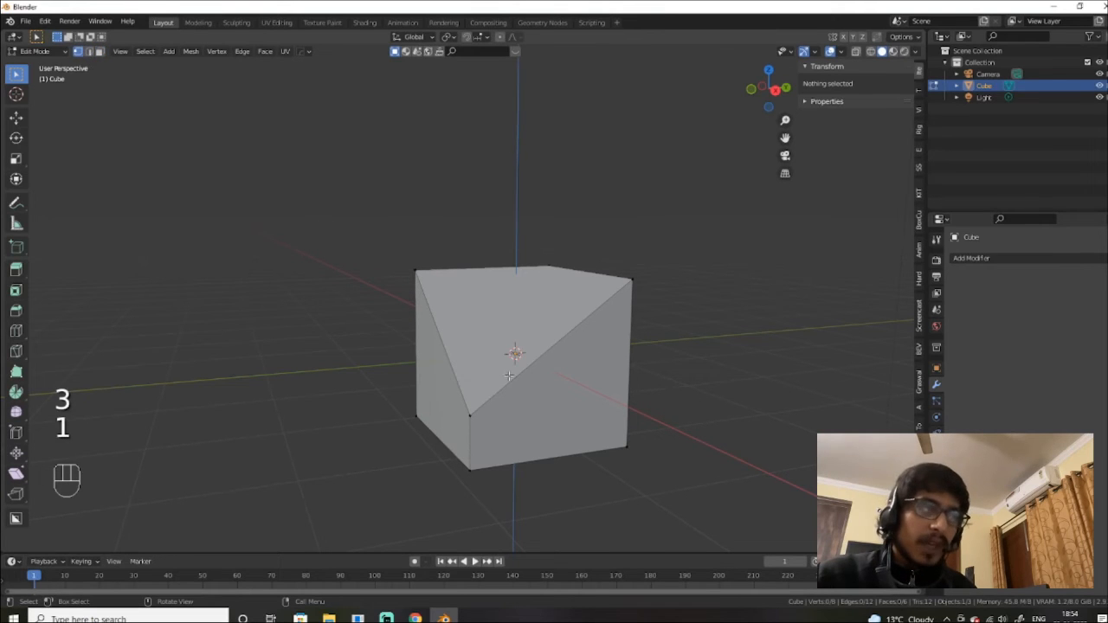
pyautogui.press('2')
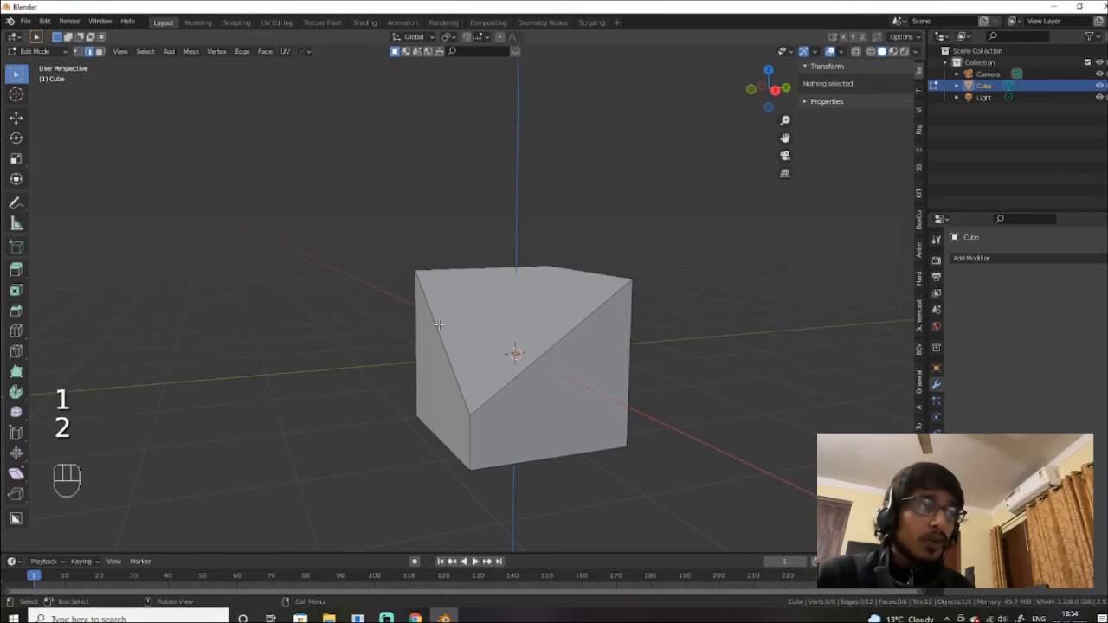
pyautogui.press('3')
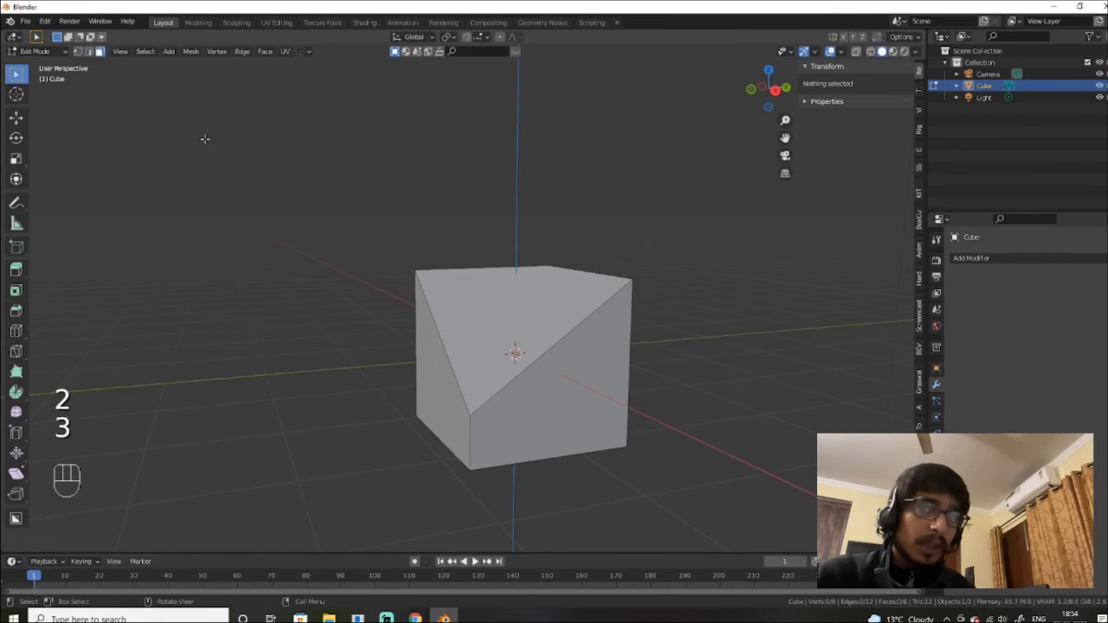
pyautogui.press('2')
pyautogui.click(530, 357)
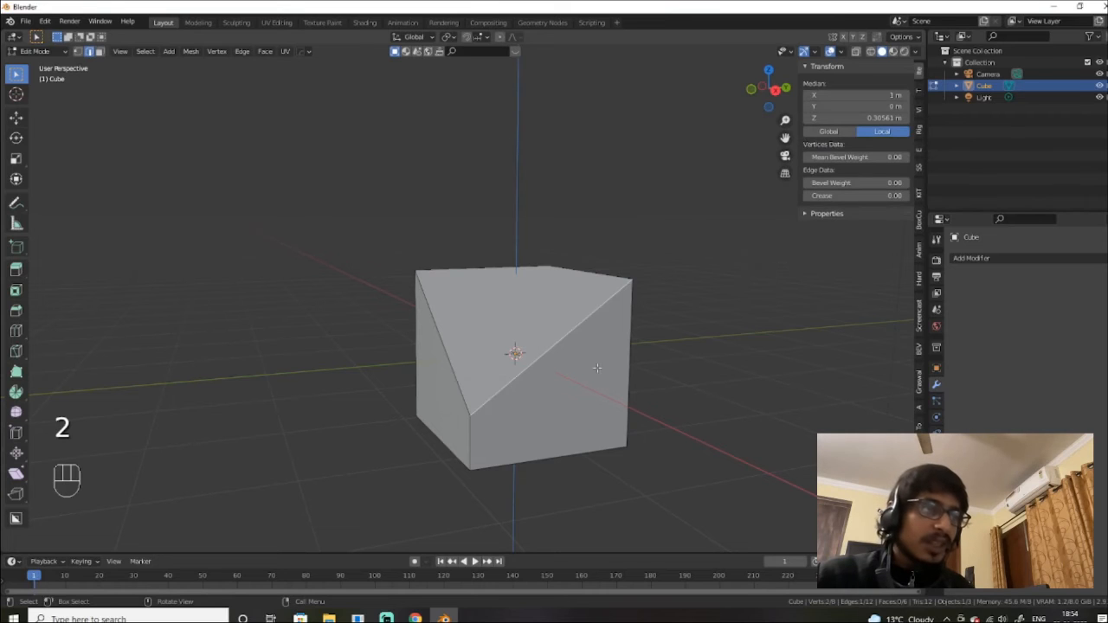
# Step: Try a cancelled move and two freehand rotations of the diagonal edge about X
pyautogui.press('g')
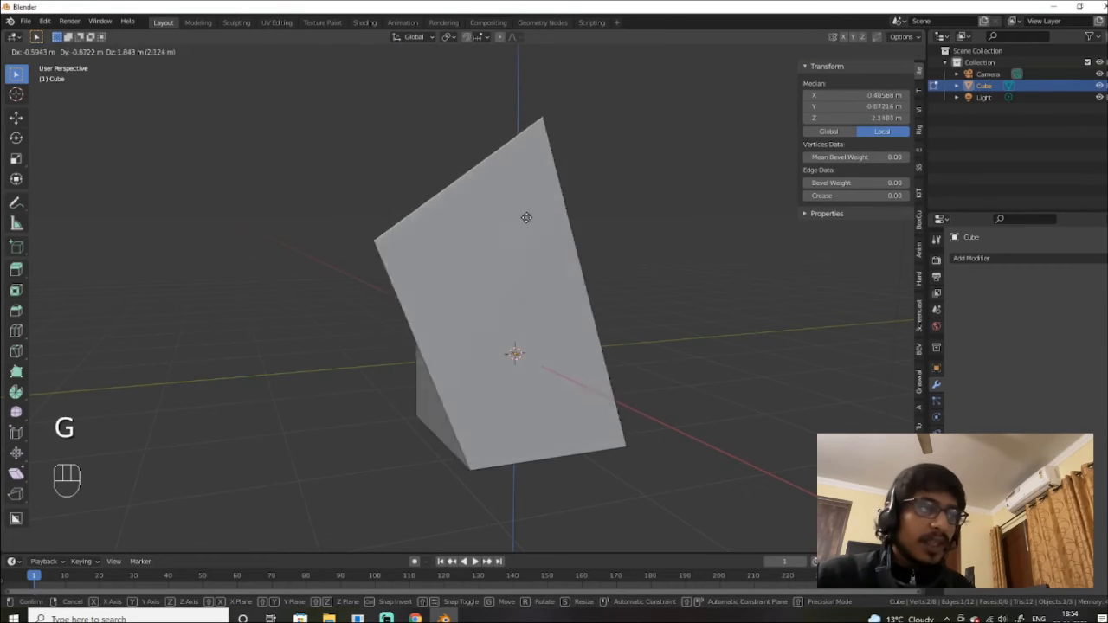
pyautogui.rightClick(459, 441)
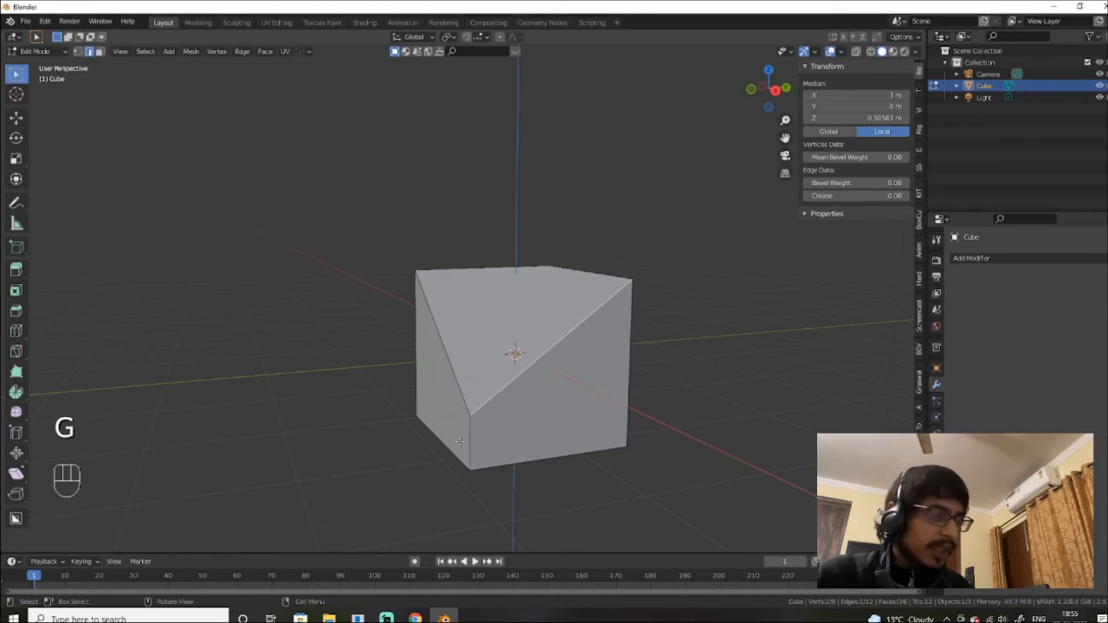
pyautogui.press('r')
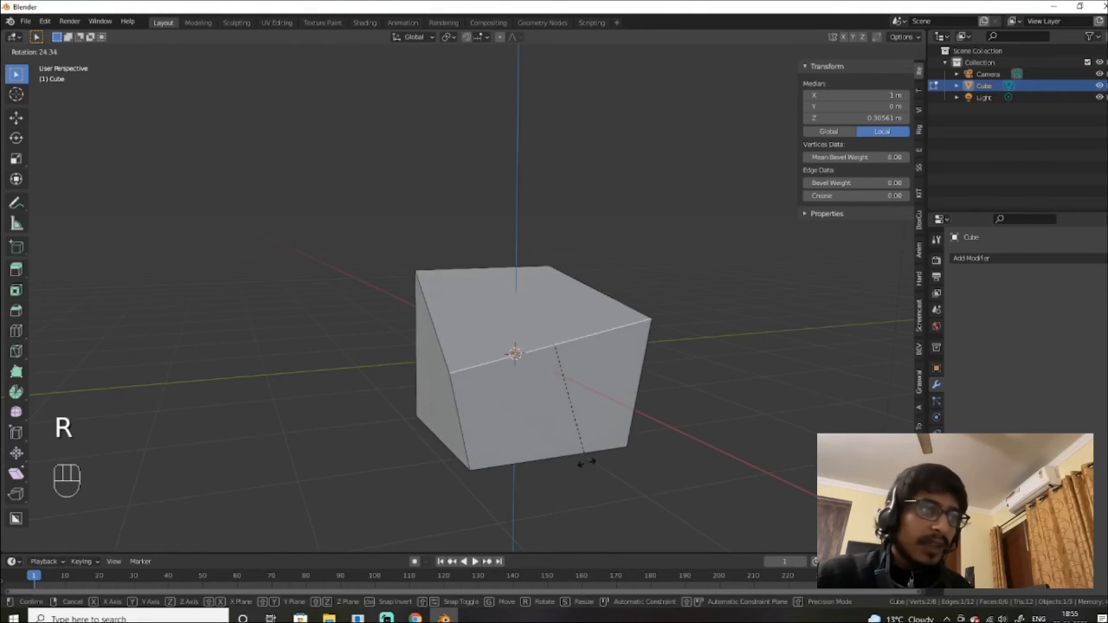
pyautogui.press('x')
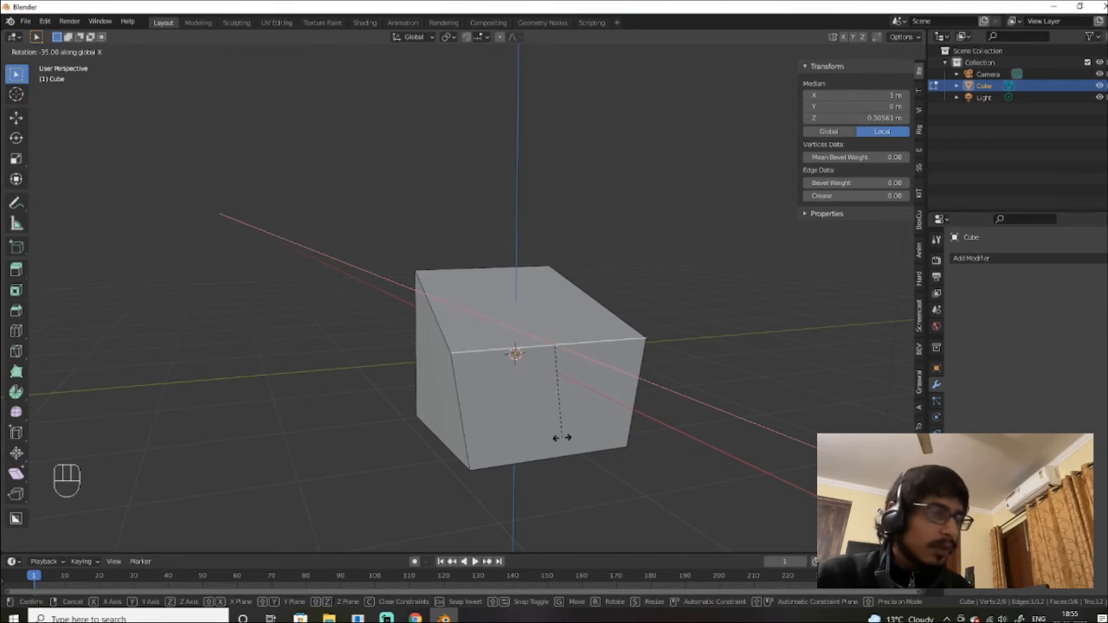
pyautogui.click(562, 437)
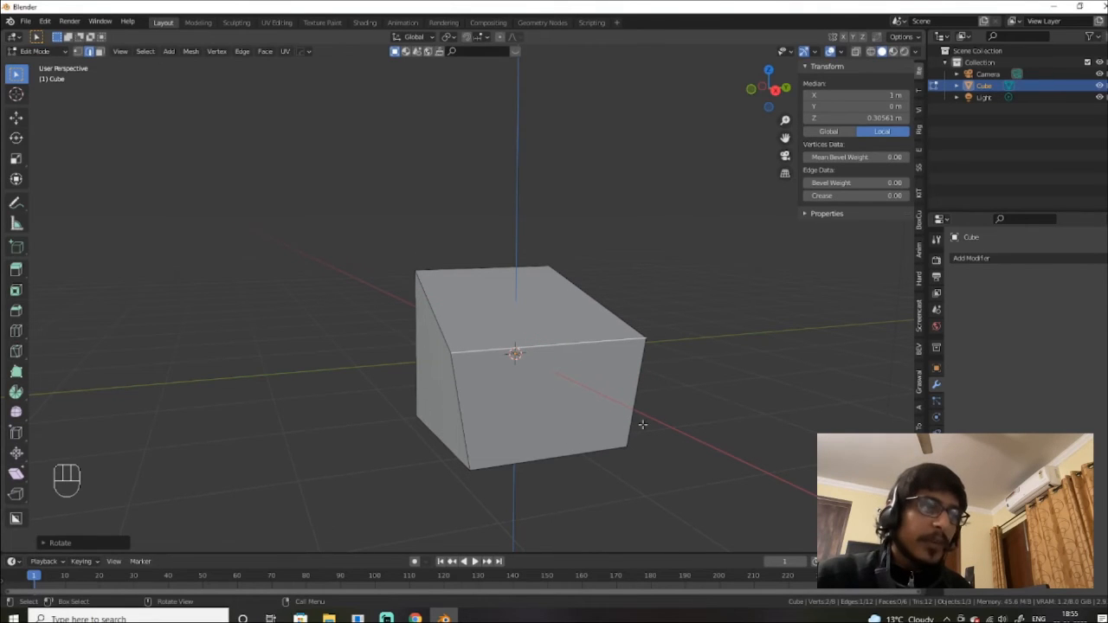
pyautogui.keyDown('alt'); pyautogui.moveTo(633, 441); pyautogui.dragTo(693, 444); pyautogui.keyUp('alt')
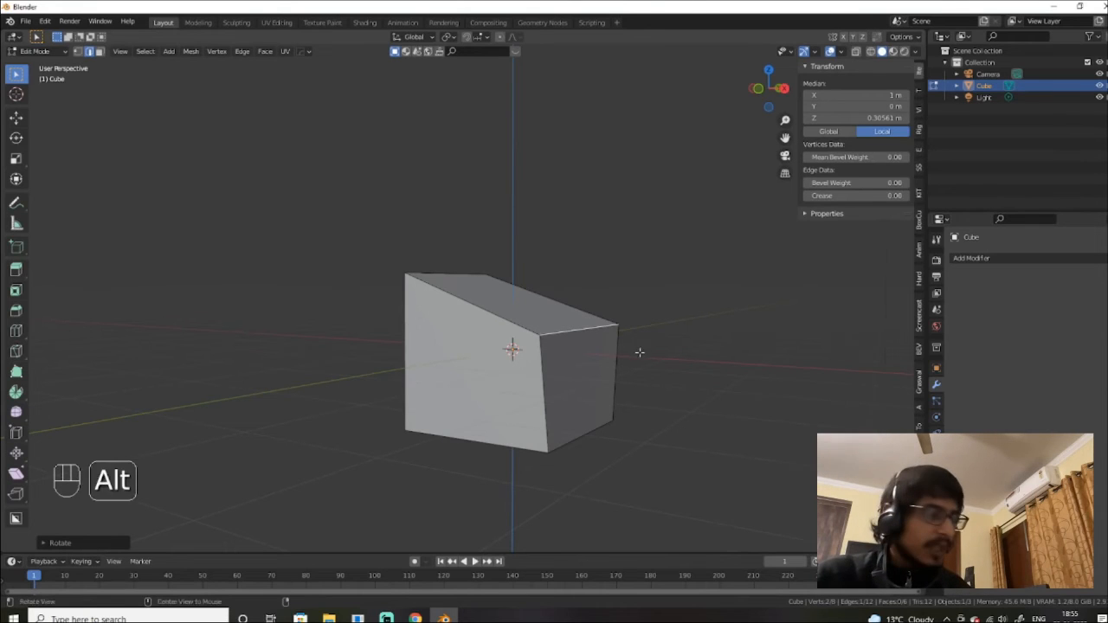
pyautogui.keyDown('alt'); pyautogui.moveTo(637, 349); pyautogui.dragTo(594, 356); pyautogui.keyUp('alt')
pyautogui.press('r')
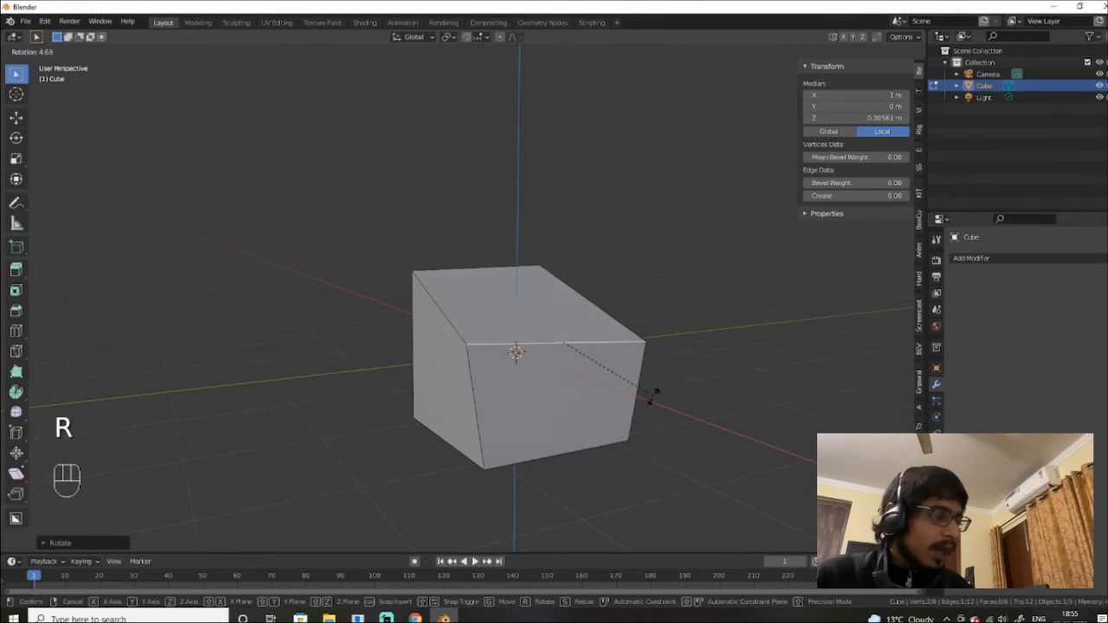
pyautogui.press('x')
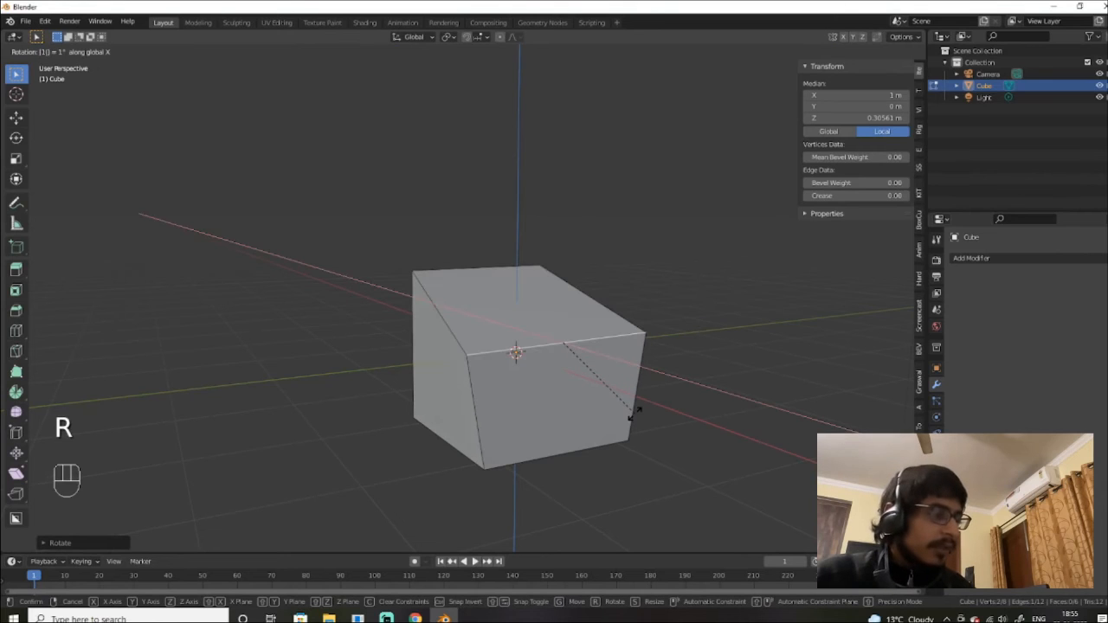
pyautogui.click(678, 414)
pyautogui.keyDown('alt'); pyautogui.moveTo(679, 414); pyautogui.dragTo(604, 398); pyautogui.keyUp('alt')
# Step: Undo the last trial and rotate the edge exactly 15° about X with rx15
pyautogui.hotkey('ctrl', 'z')
pyautogui.write('r')
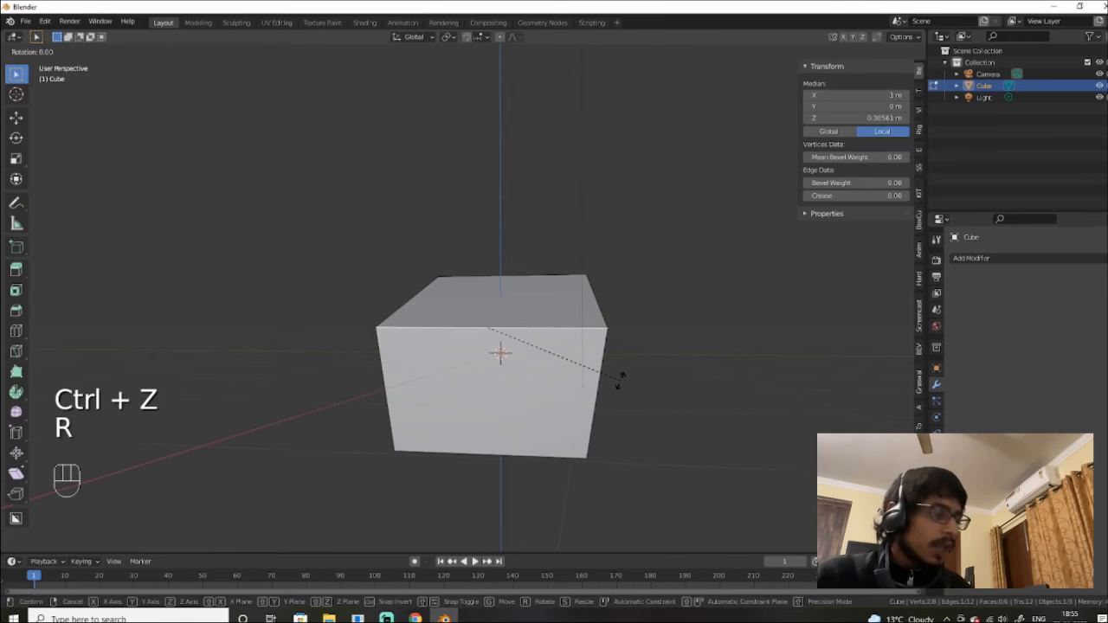
pyautogui.write('x15')
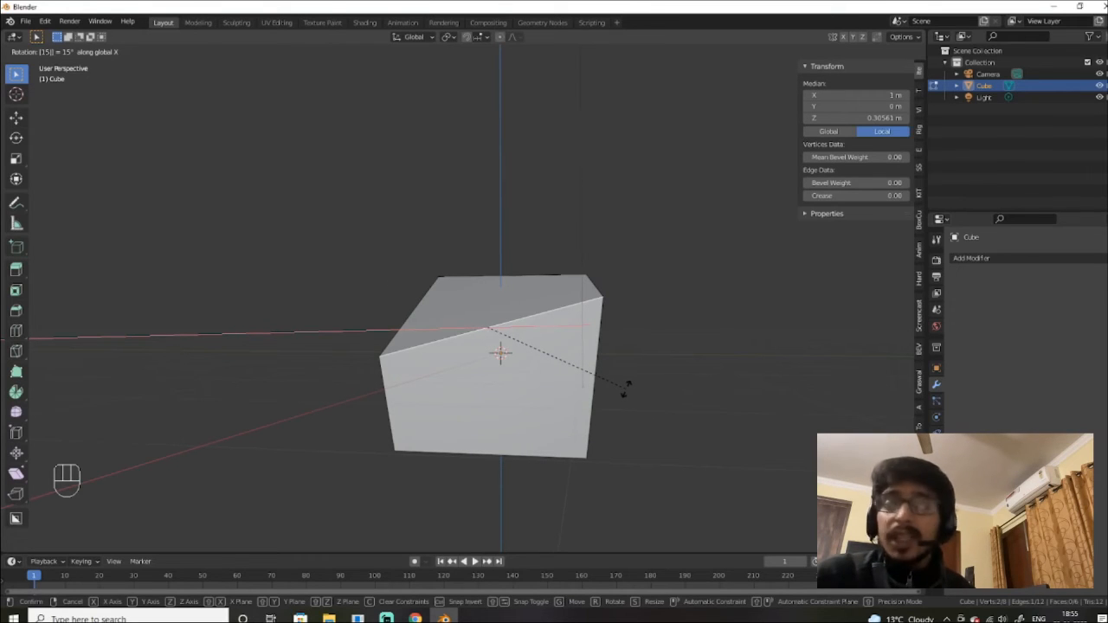
pyautogui.press('-')
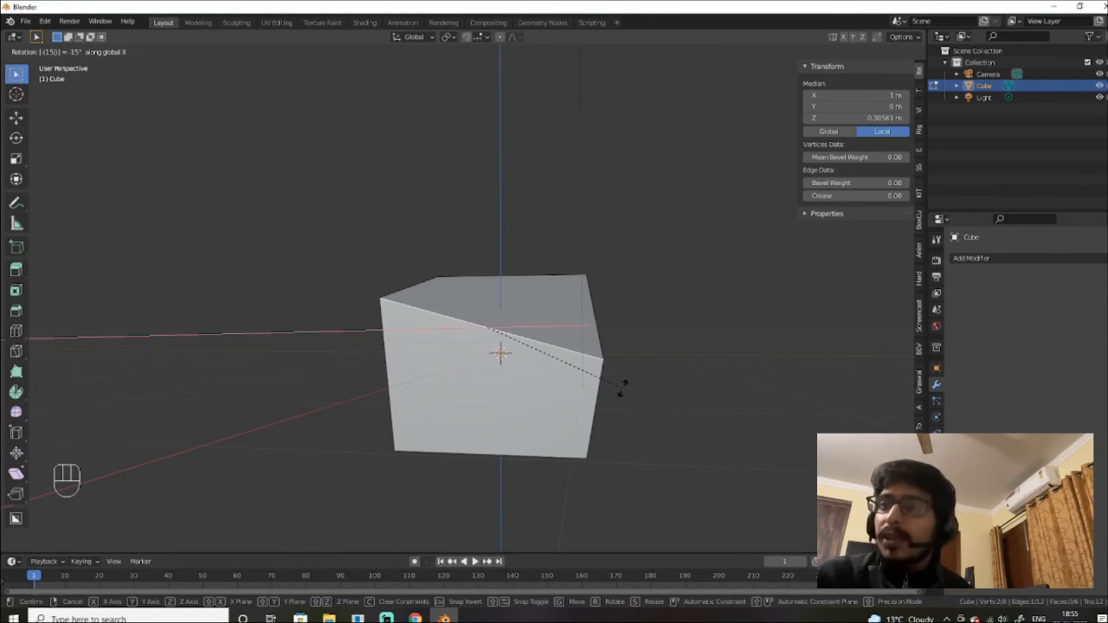
pyautogui.press('-')
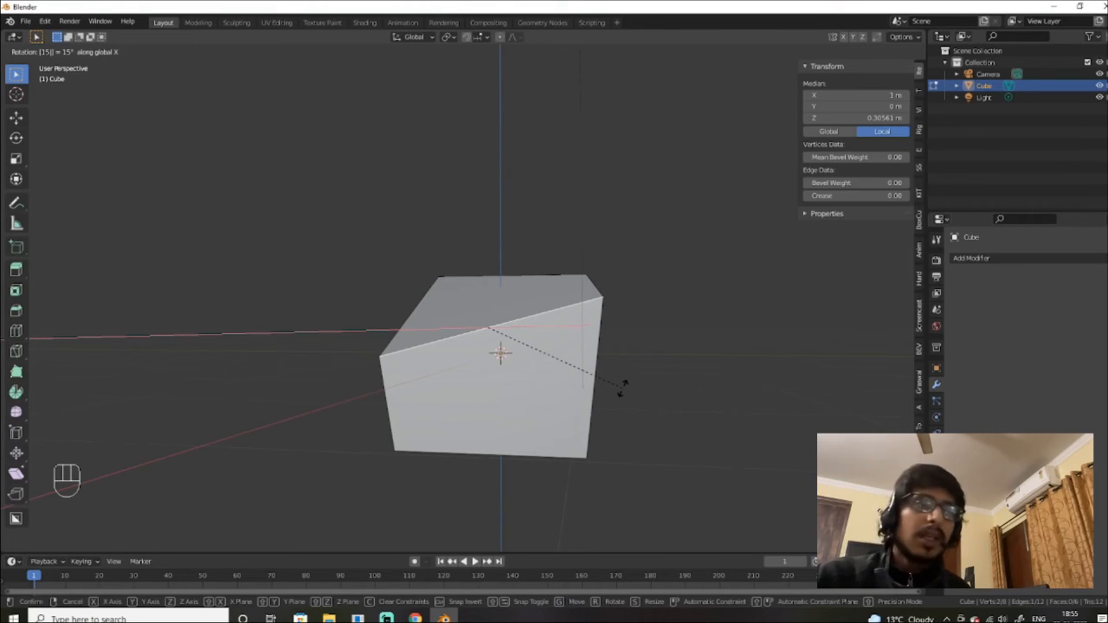
pyautogui.press('Return')
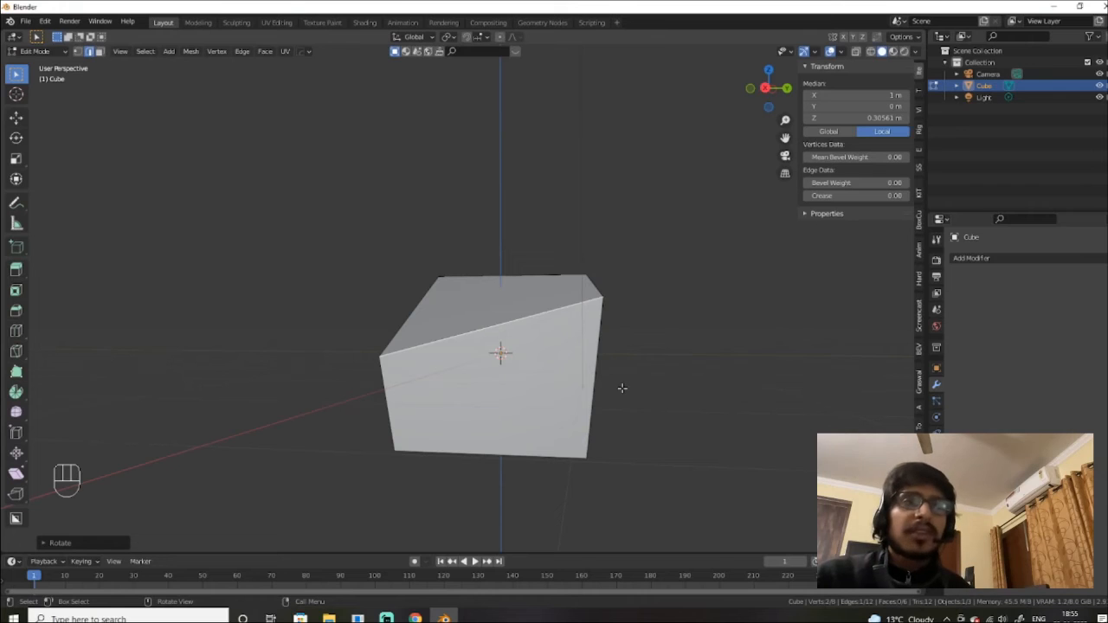
# Step: In face select, scale the top face, then pick the front and left side faces
pyautogui.keyDown('alt'); pyautogui.moveTo(610, 363); pyautogui.dragTo(653, 395); pyautogui.keyUp('alt')
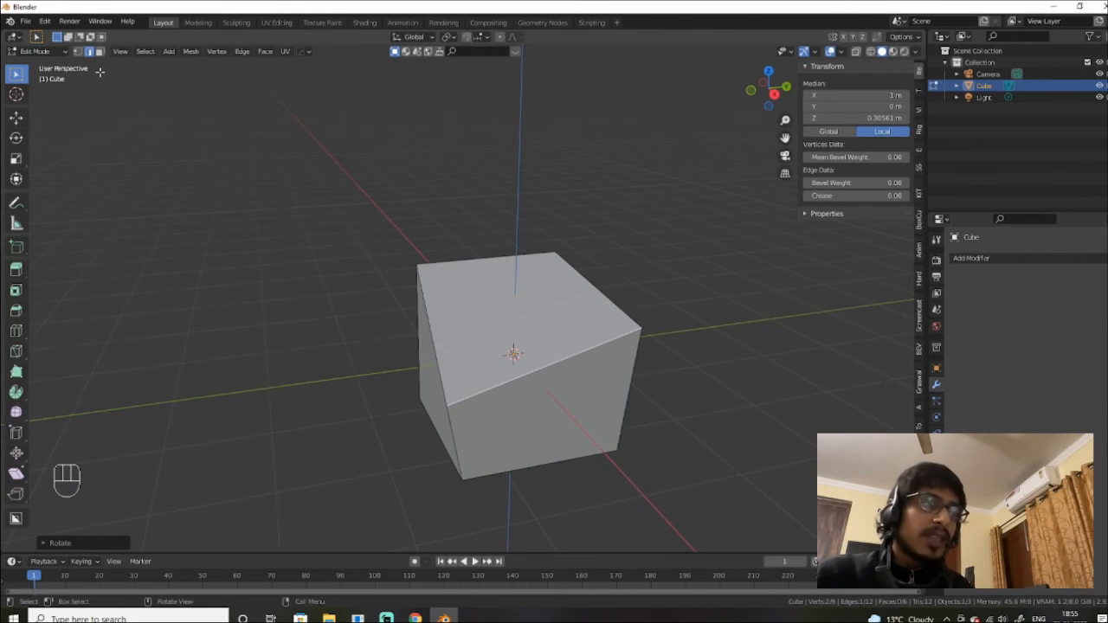
pyautogui.press('3')
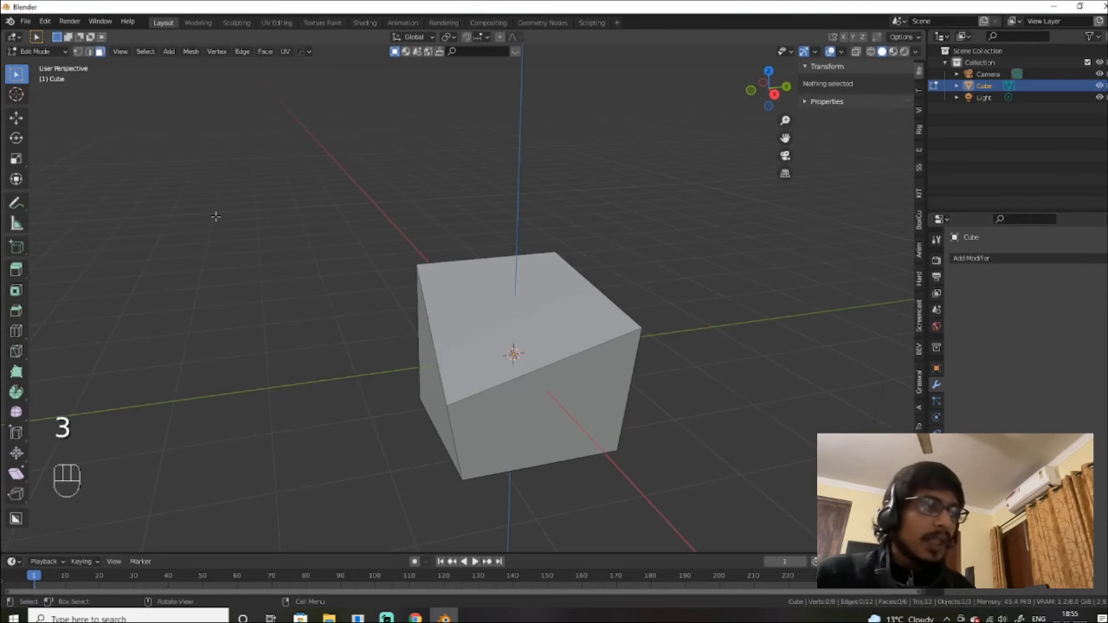
pyautogui.click(577, 320)
pyautogui.press('s')
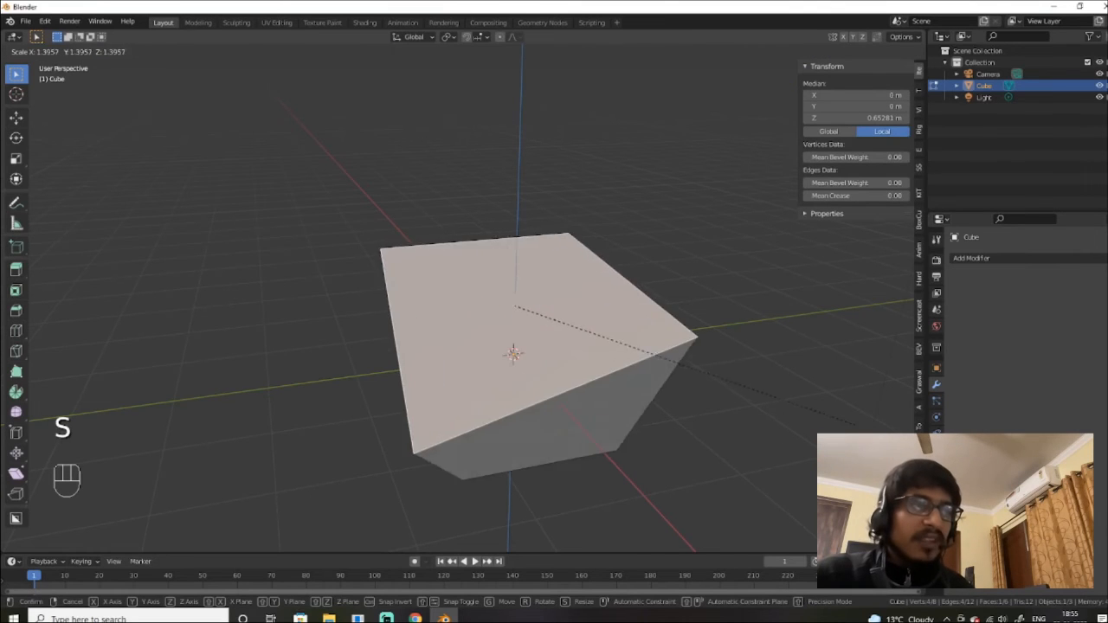
pyautogui.click(563, 372)
pyautogui.click(487, 393)
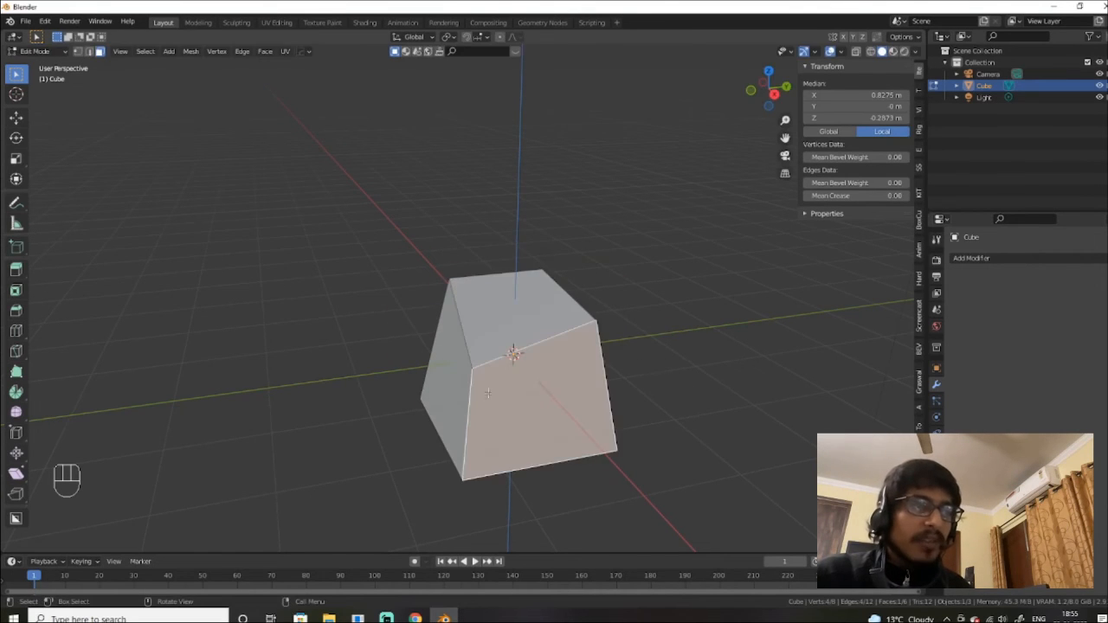
pyautogui.click(448, 339)
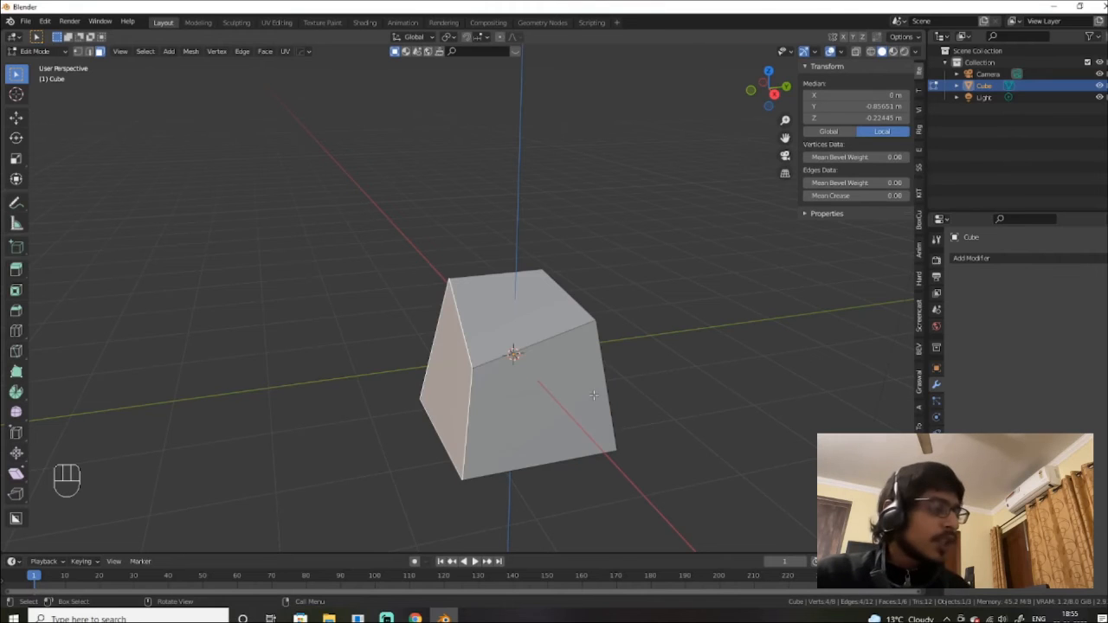
# Step: Cycle select modes, then pick the left-front and right corner vertices
pyautogui.press('1')
pyautogui.press('2')
pyautogui.press('3')
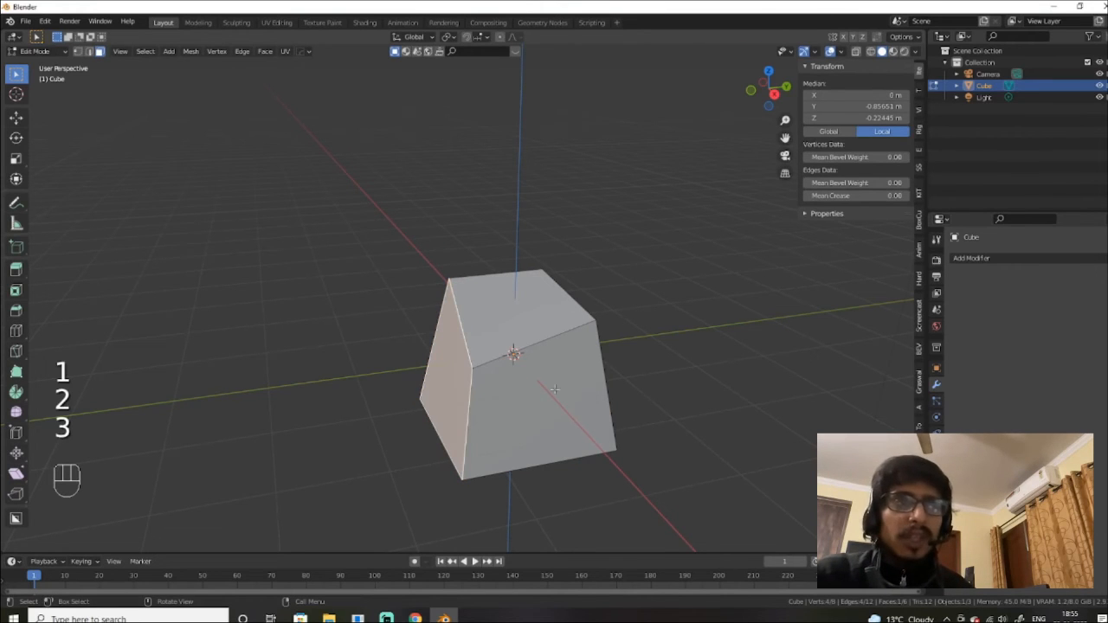
pyautogui.press('1')
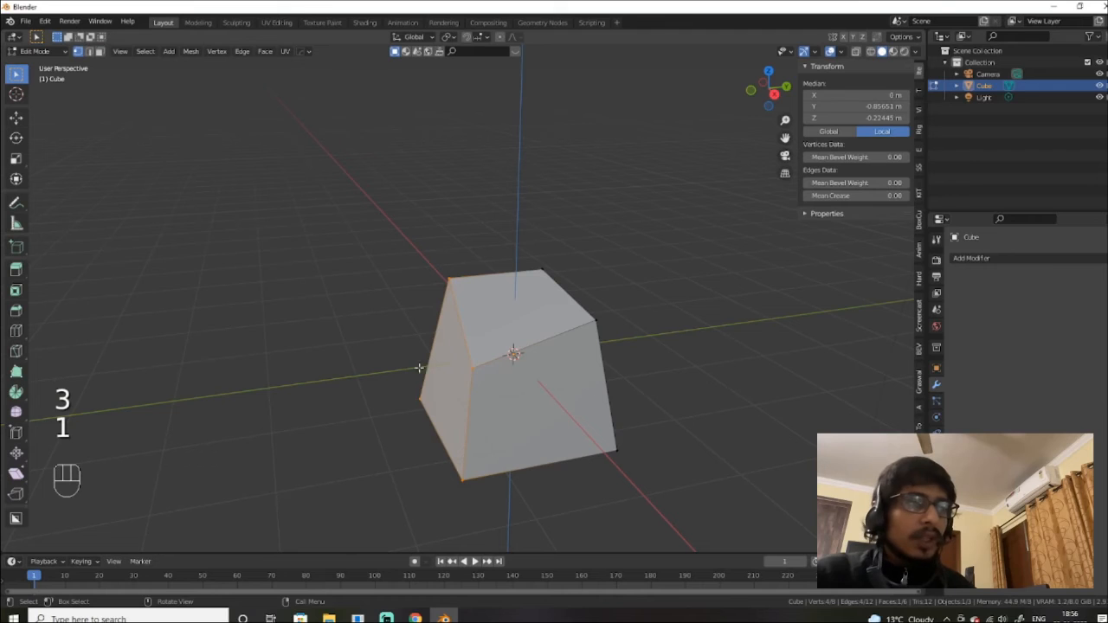
pyautogui.click(472, 368)
pyautogui.click(564, 332)
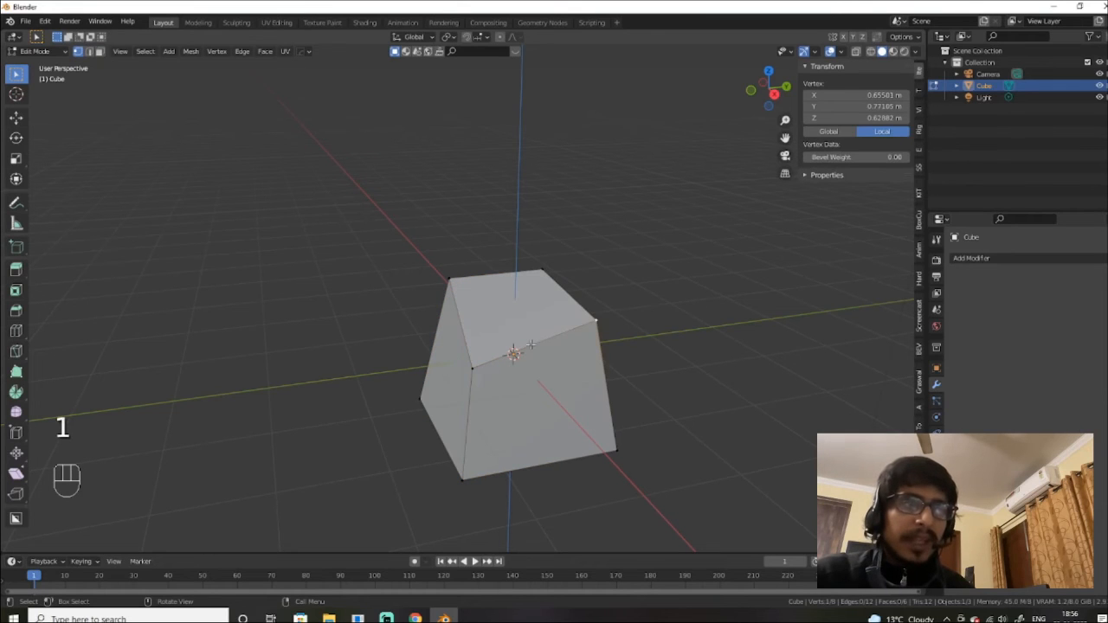
# Step: Pick several edges in edge select, then the top and front-right faces in face select
pyautogui.press('2')
pyautogui.click(526, 347)
pyautogui.click(481, 417)
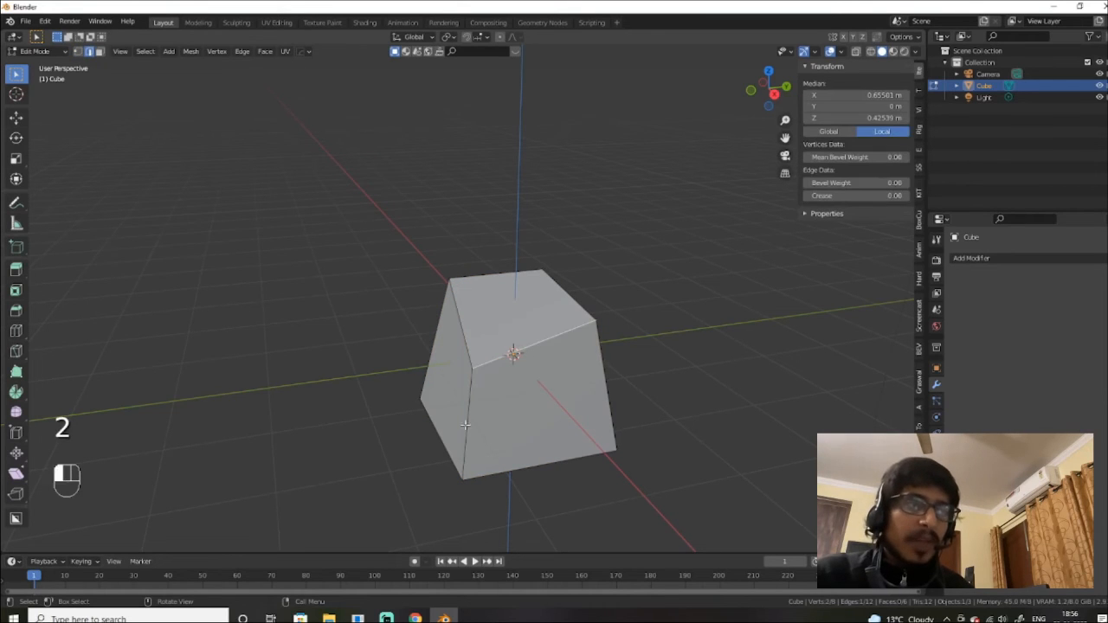
pyautogui.click(614, 405)
pyautogui.press('3')
pyautogui.click(548, 319)
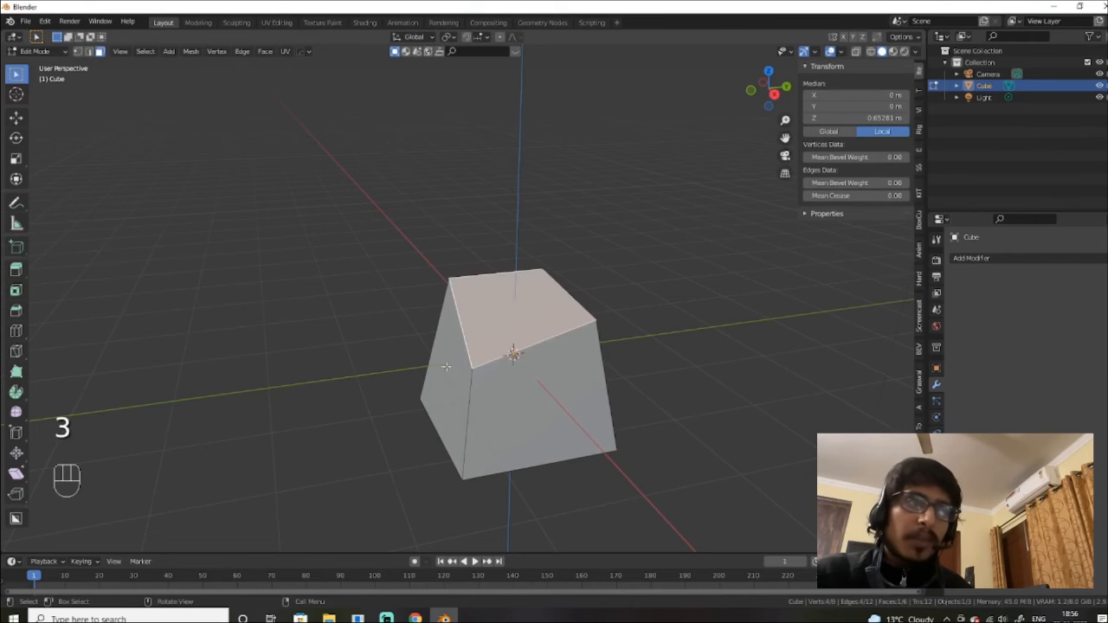
pyautogui.click(545, 398)
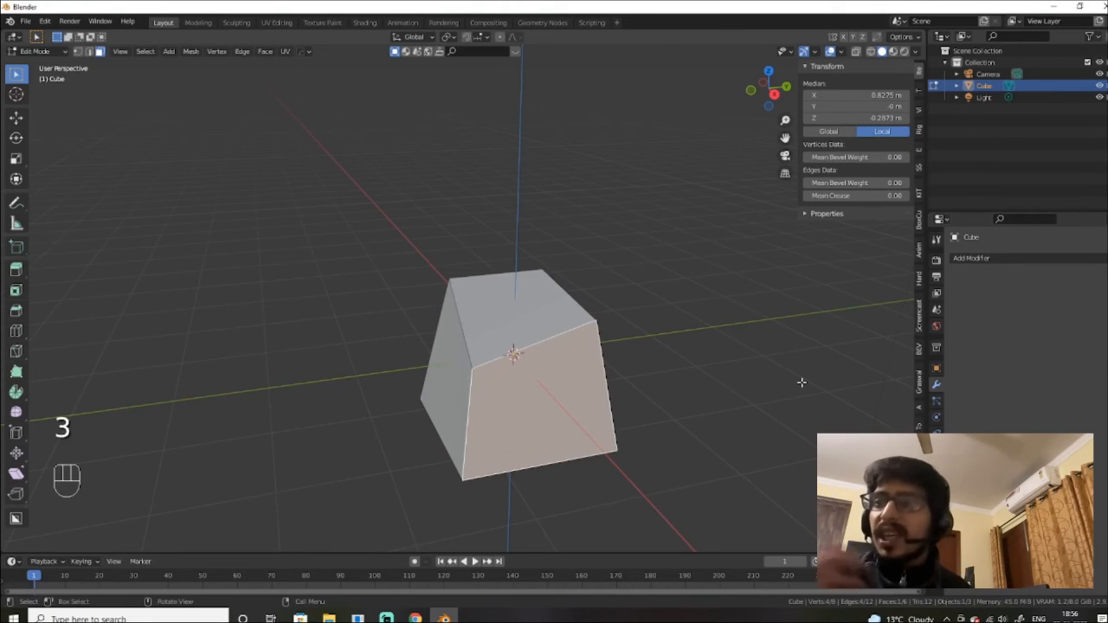
# Step: Switch the tapered cube to Object Mode and orbit the view to face the X axis
pyautogui.scroll(-3, 622, 367)
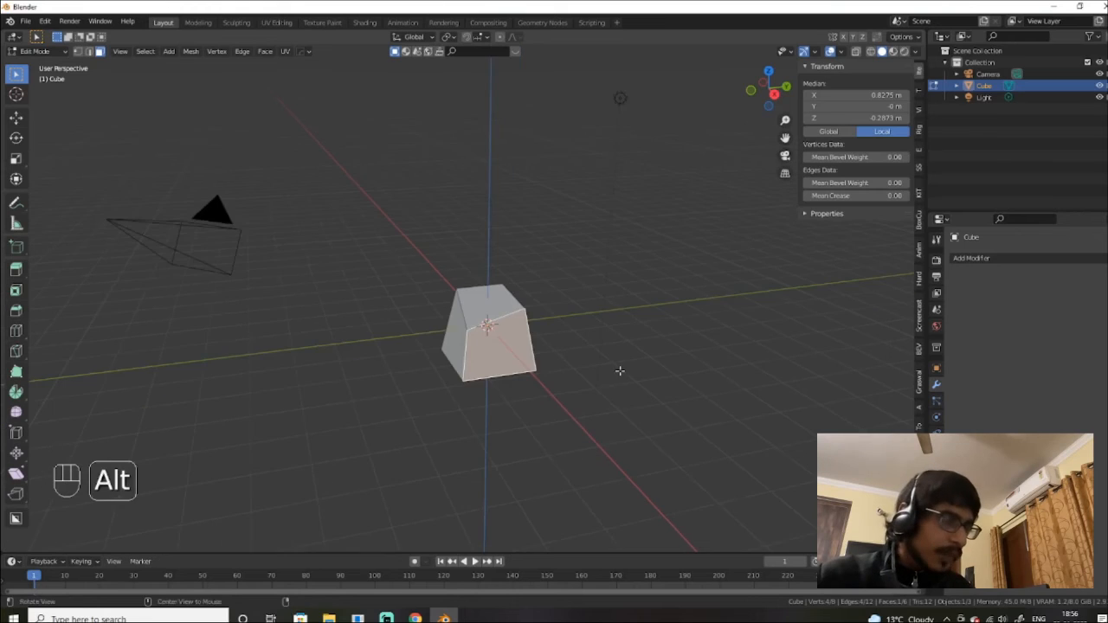
pyautogui.moveTo(618, 369)
pyautogui.keyDown('alt'); pyautogui.mouseDown(button='middle')
pyautogui.moveTo(652, 382)
pyautogui.moveTo(617, 383)
pyautogui.mouseUp(button='middle'); pyautogui.keyUp('alt')
pyautogui.scroll(2, 652, 381)
pyautogui.press('Tab')
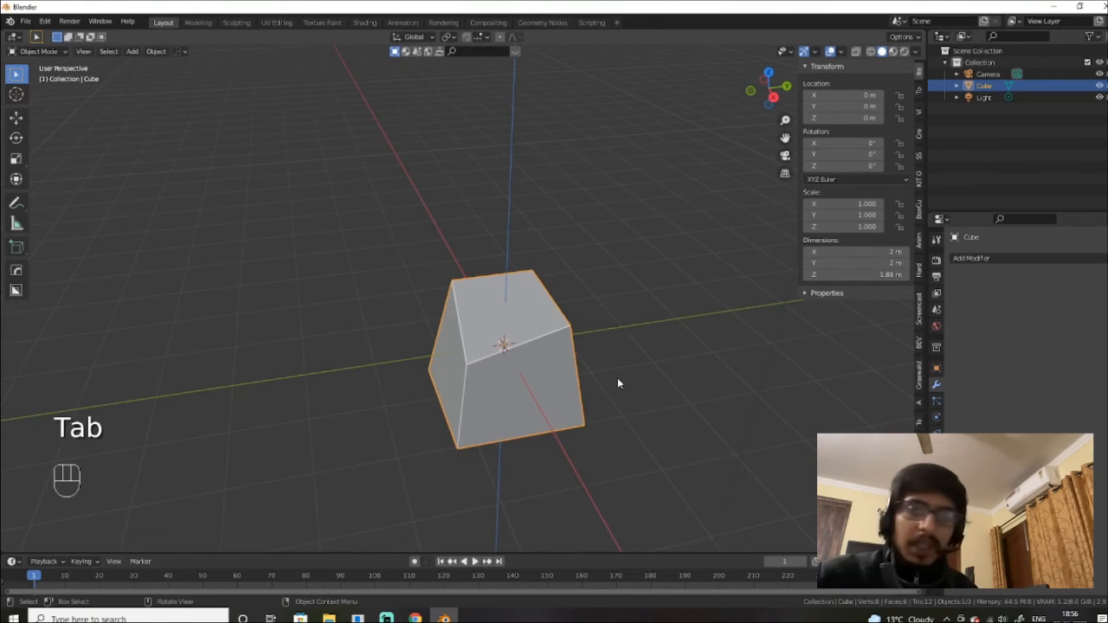
pyautogui.scroll(2, 618, 380)
pyautogui.scroll(-3, 618, 379)
pyautogui.scroll(3, 618, 380)
pyautogui.moveTo(615, 371)
pyautogui.keyDown('alt'); pyautogui.mouseDown(button='middle')
pyautogui.moveTo(591, 318)
pyautogui.moveTo(601, 366)
pyautogui.mouseUp(button='middle'); pyautogui.keyUp('alt')
pyautogui.scroll(-2, 591, 322)
# Step: Delete the tapered cube from Object Mode, leaving only the camera and light
pyautogui.press('Tab')
pyautogui.keyDown('alt'); pyautogui.moveTo(589, 306); pyautogui.dragTo(544, 350, button='middle'); pyautogui.keyUp('alt')
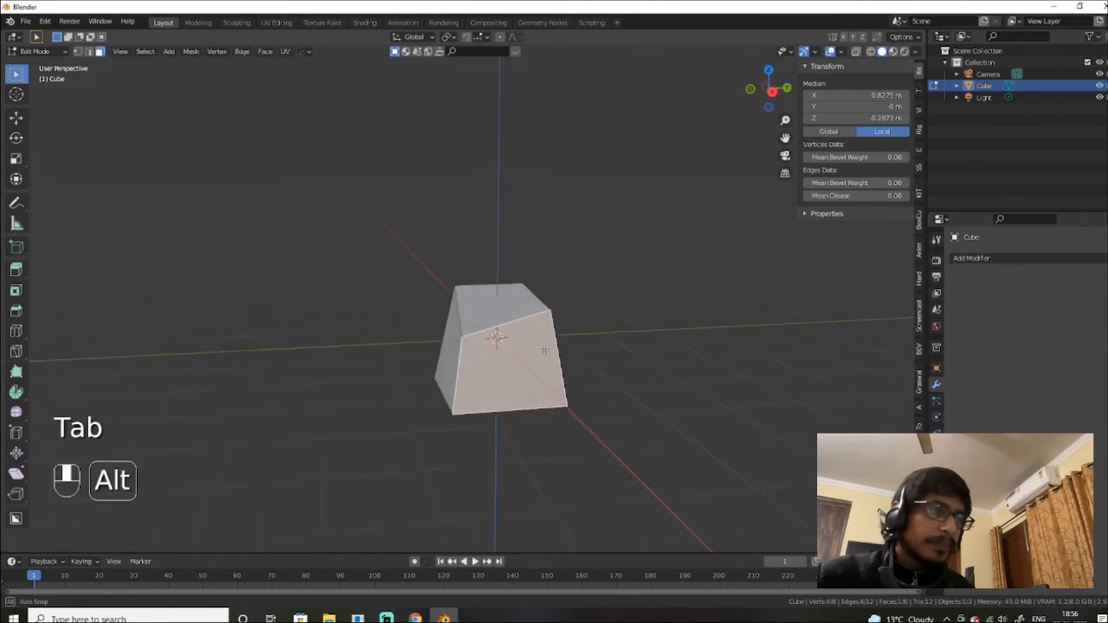
pyautogui.press('Tab')
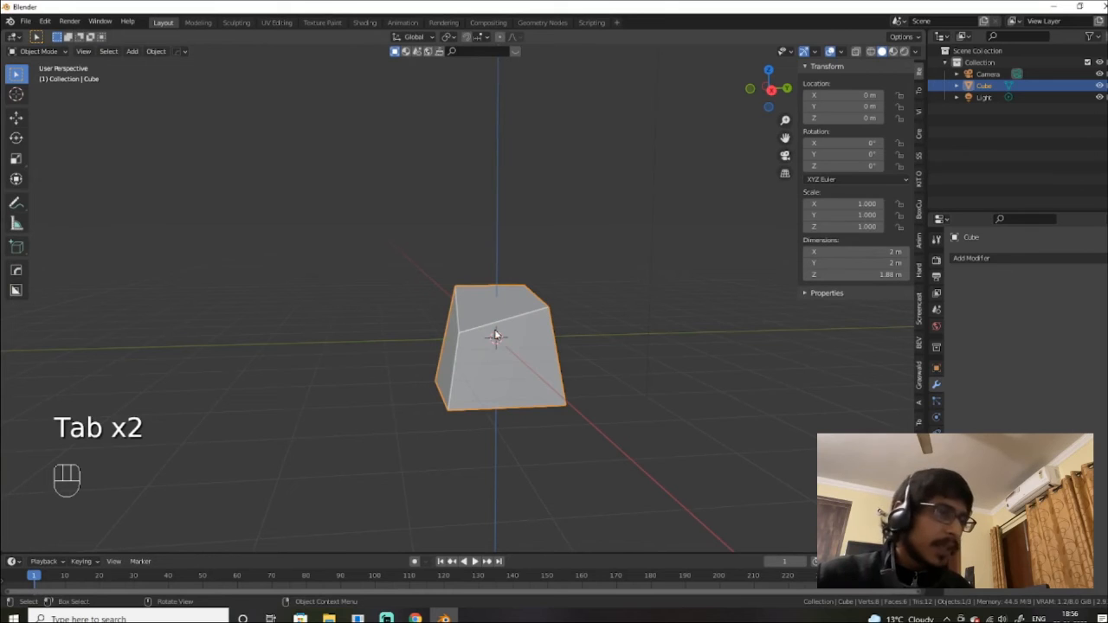
pyautogui.press('x')
pyautogui.click(527, 361)
# Step: Add a new Mesh > Cube at the origin and switch to Front Orthographic view
pyautogui.keyDown('alt'); pyautogui.moveTo(527, 361); pyautogui.dragTo(488, 364, button='middle'); pyautogui.keyUp('alt')
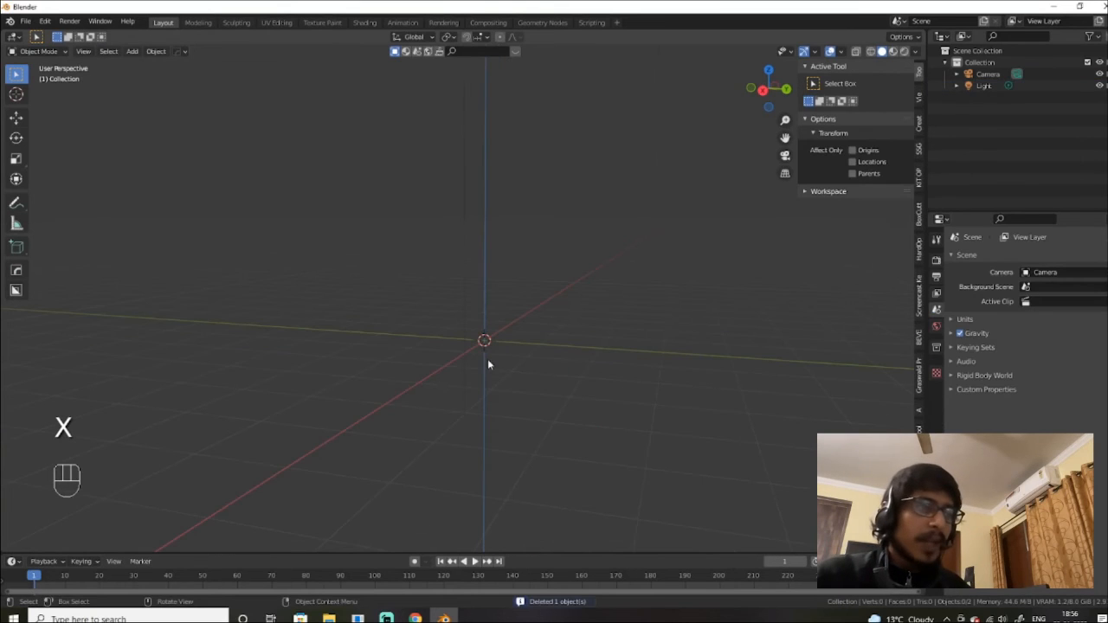
pyautogui.hotkey('shift', 'a')
pyautogui.moveTo(509, 329)
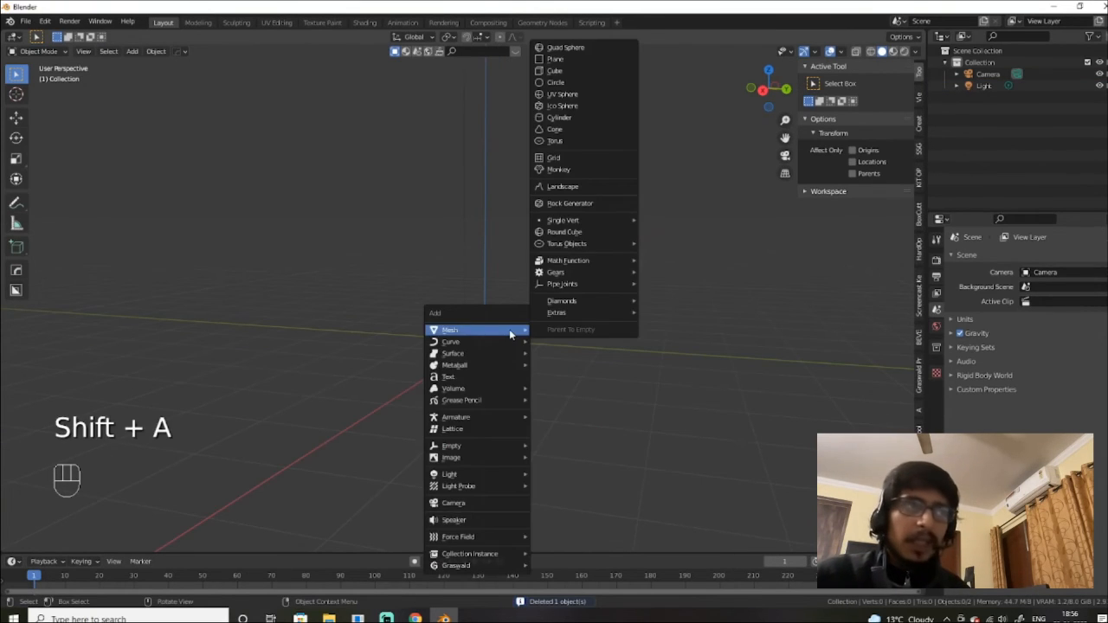
pyautogui.click(559, 71)
pyautogui.press('KP_1')
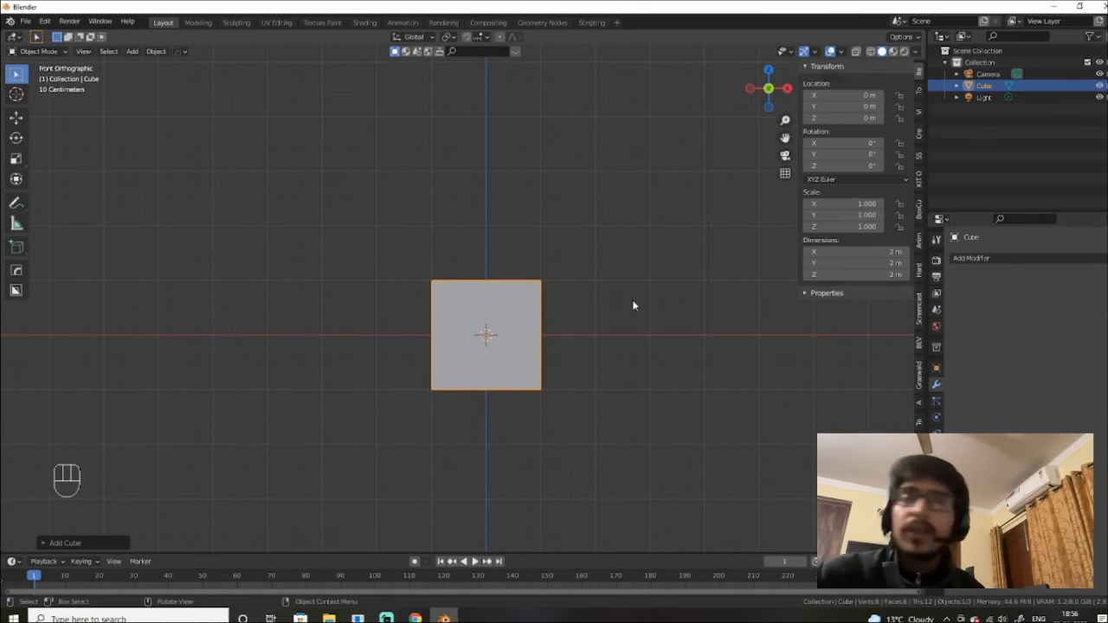
# Step: Cycle the cube through right, top, front, back, left and bottom orthographic views
pyautogui.press('KP_3')
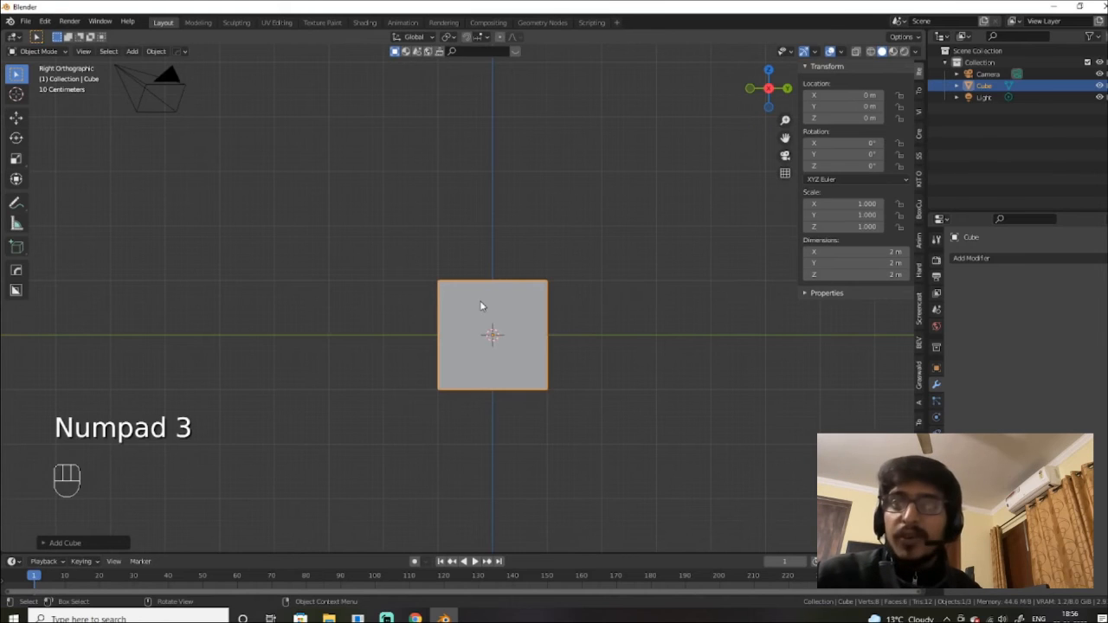
pyautogui.press('KP_7')
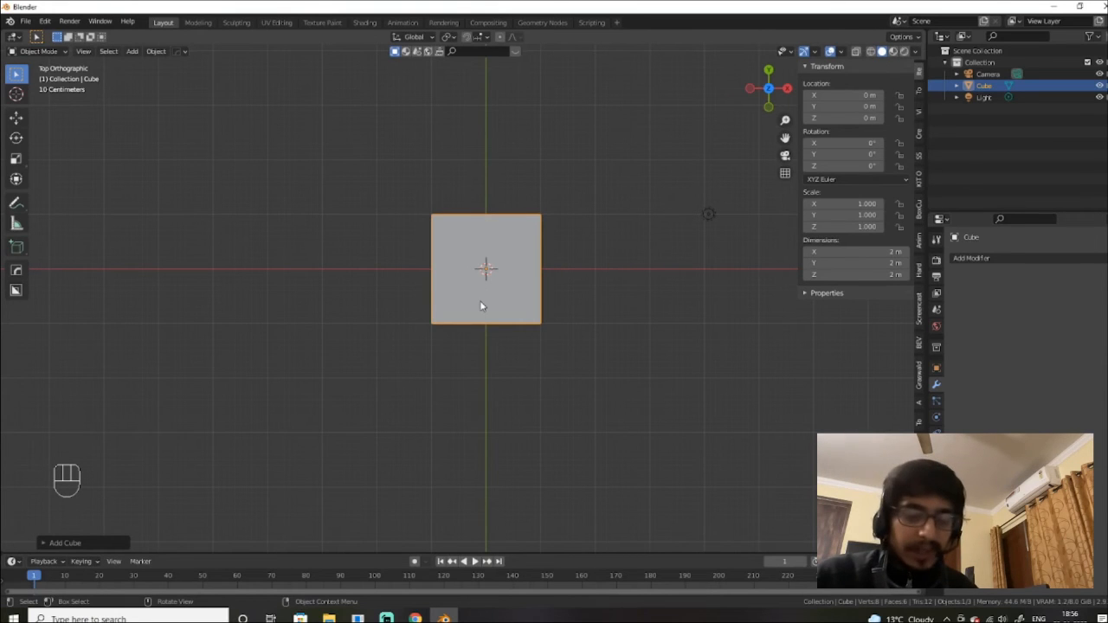
pyautogui.press('KP_1')
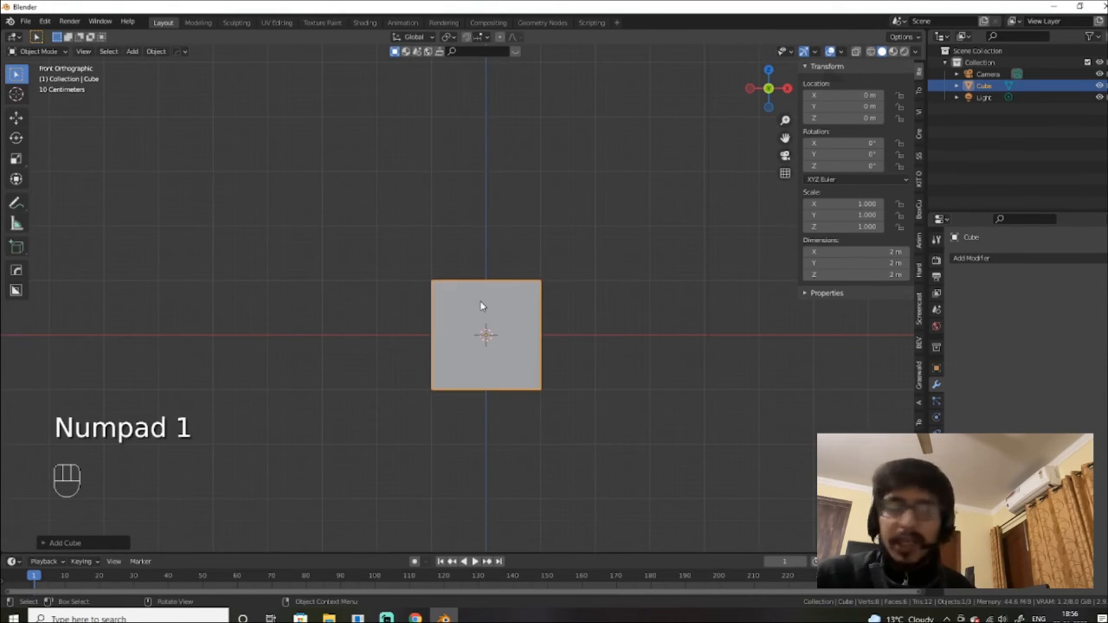
pyautogui.press('ctrl+KP_1')
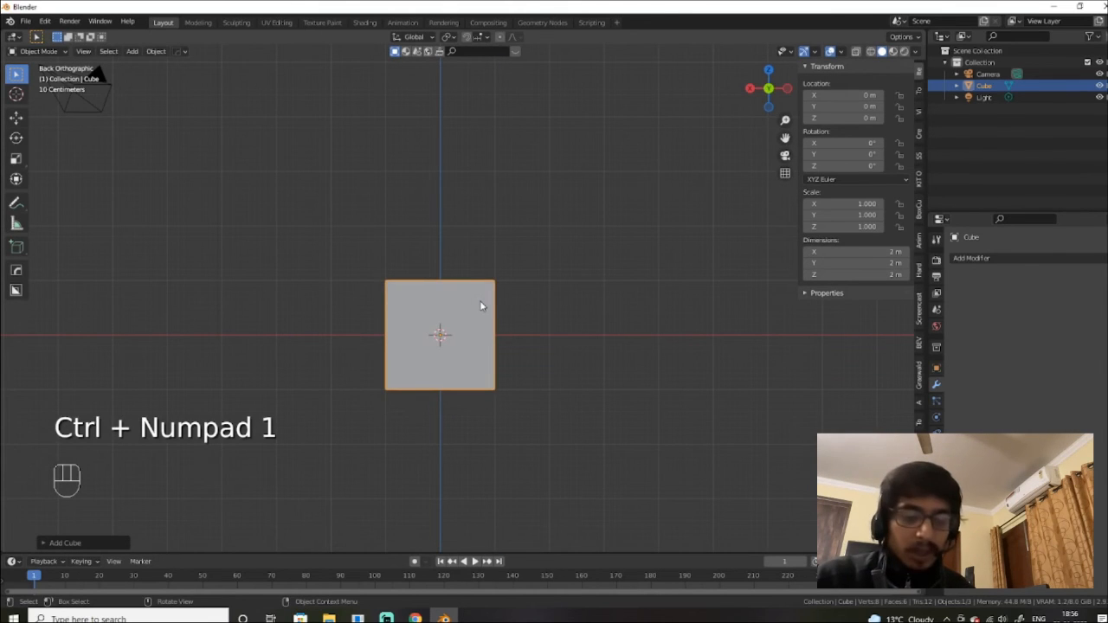
pyautogui.press('ctrl+KP_3')
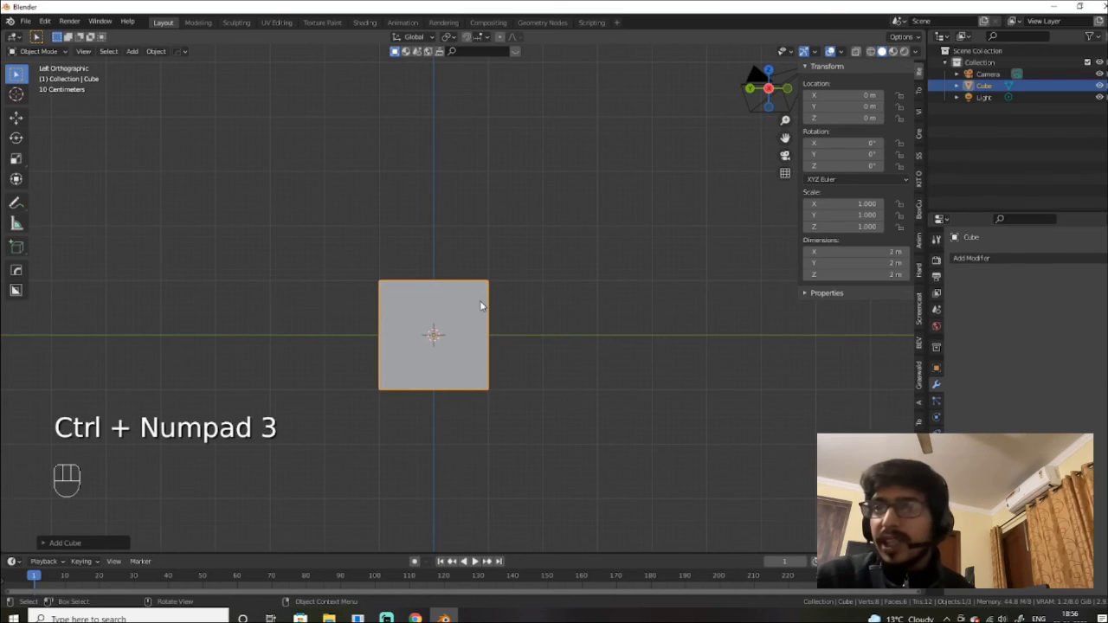
pyautogui.press('ctrl')
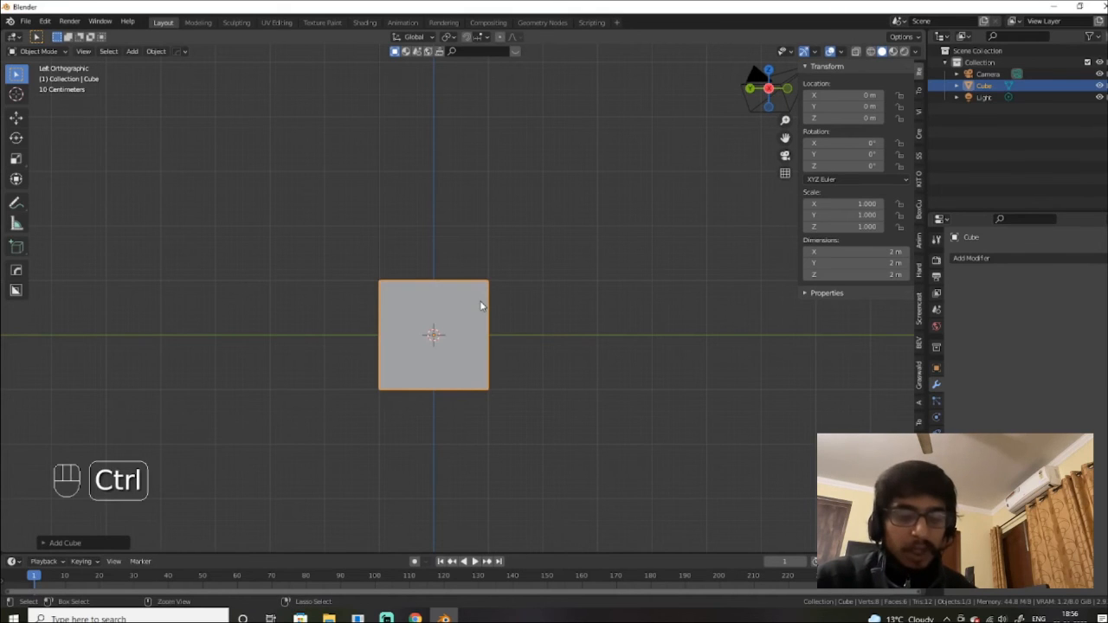
pyautogui.press('ctrl+KP_7')
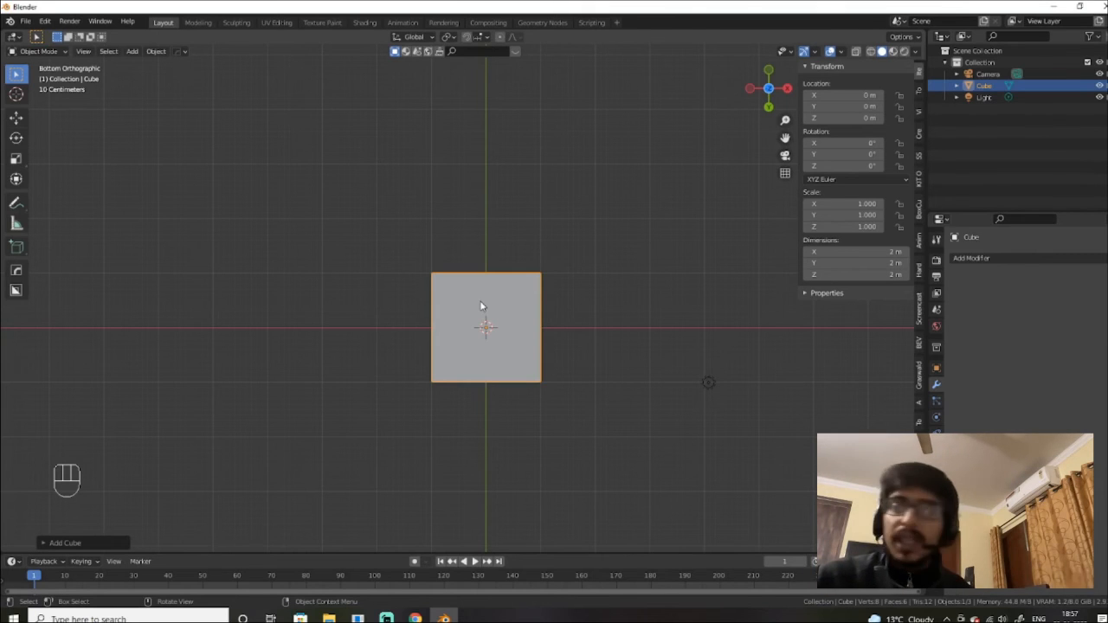
pyautogui.click(16, 204)
pyautogui.moveTo(248, 265); pyautogui.dragTo(284, 257)
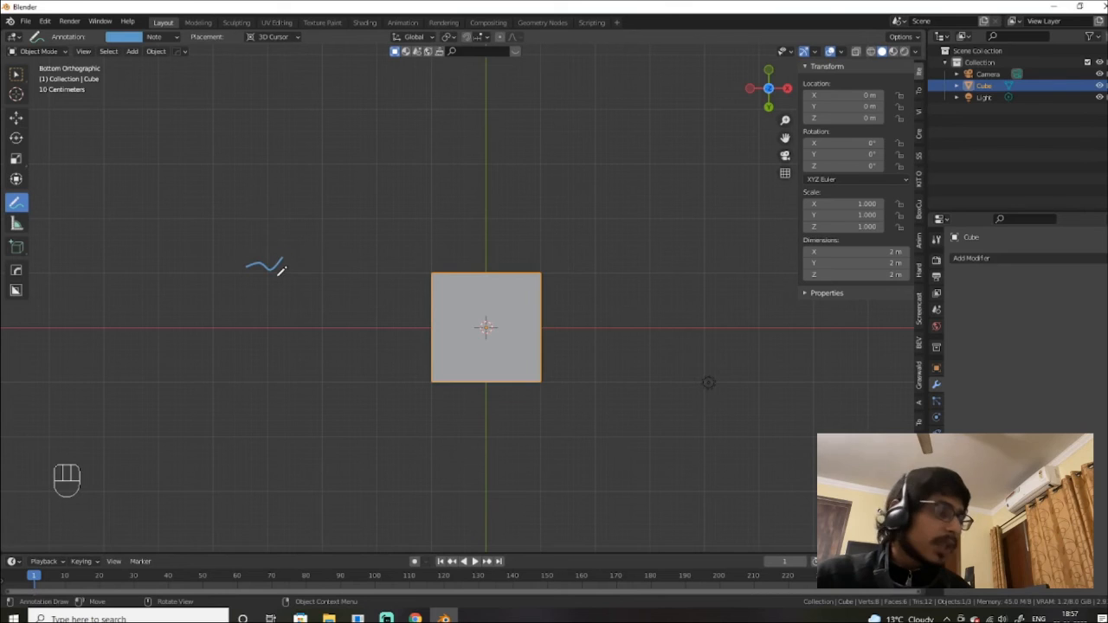
pyautogui.hotkey('ctrl', 'z')
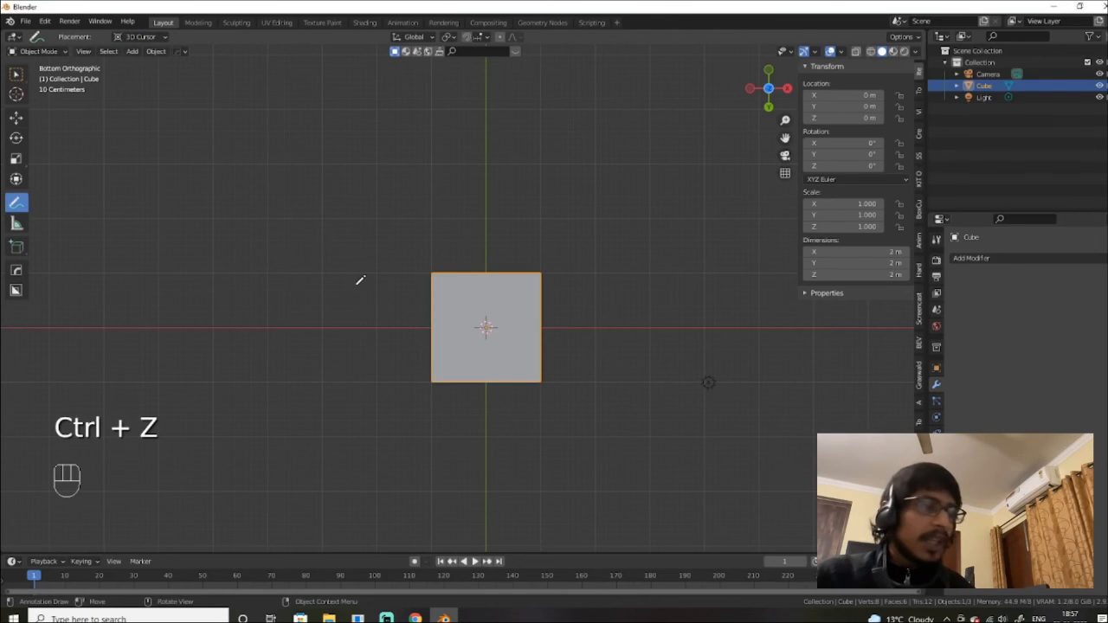
pyautogui.rightClick(606, 316)
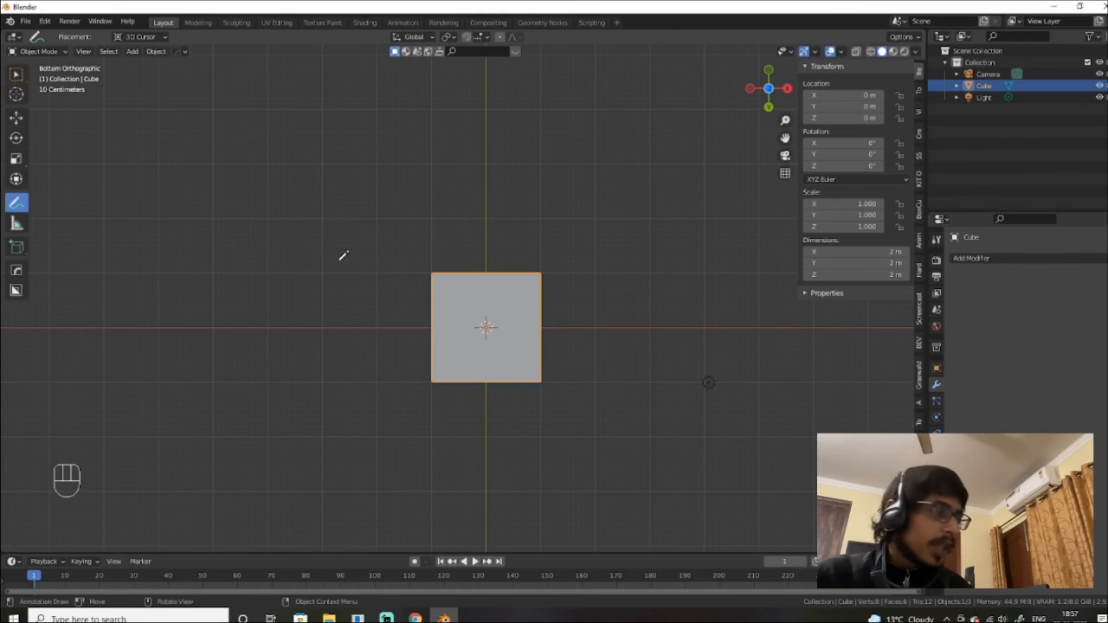
pyautogui.press('w')
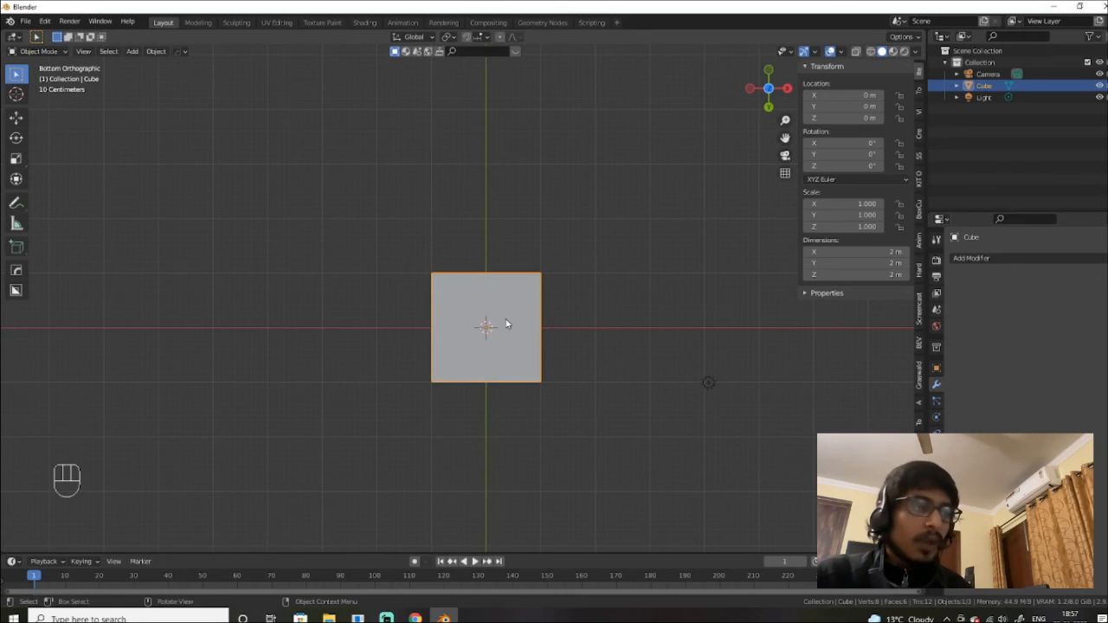
# Step: Try Left, Top and Bottom from the View pie menu, ending on Front orthographic view
pyautogui.press('`')
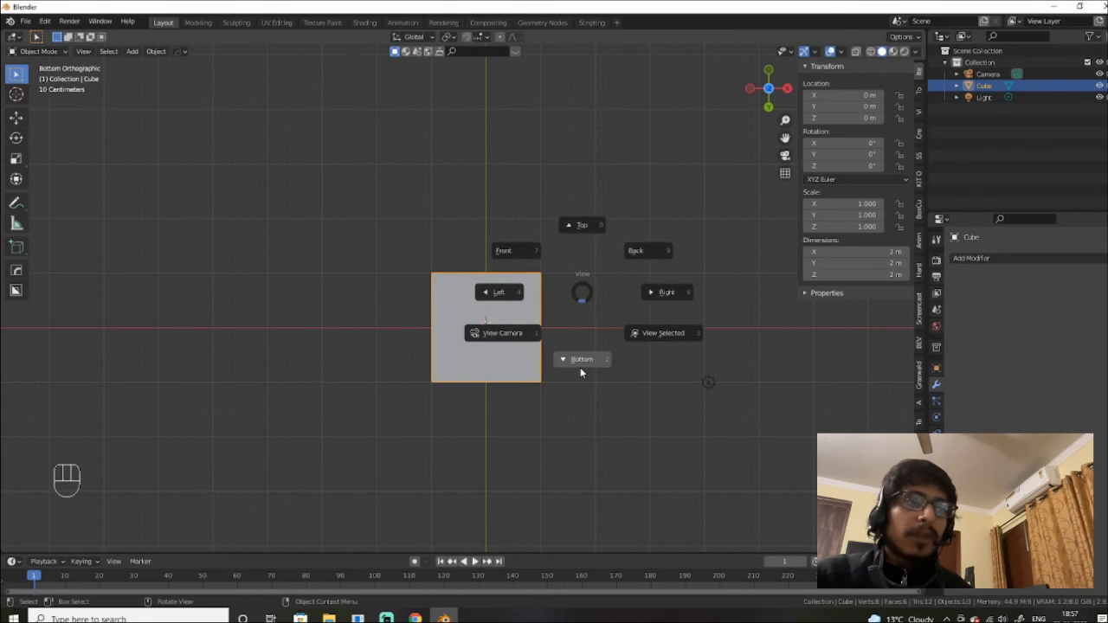
pyautogui.press('`')
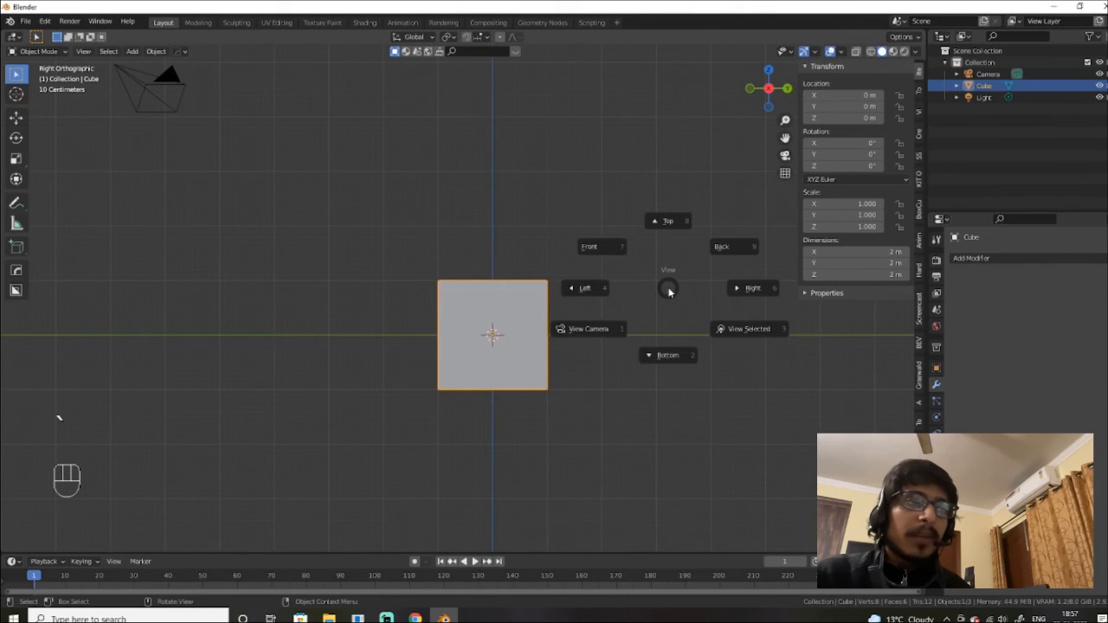
pyautogui.click(580, 284)
pyautogui.press('`')
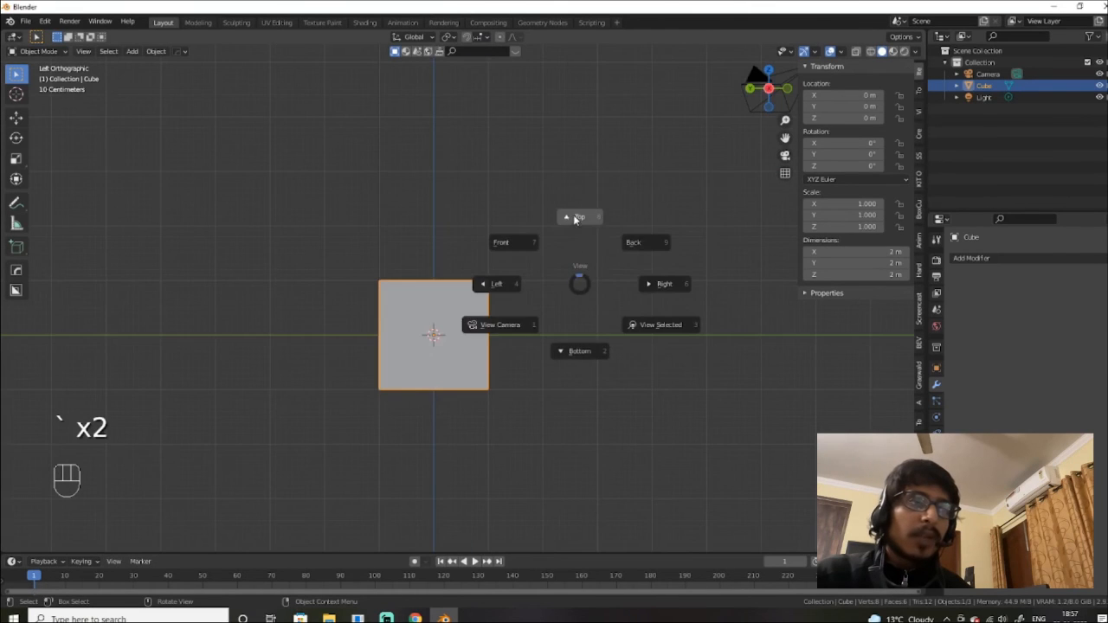
pyautogui.click(577, 221)
pyautogui.press('`')
pyautogui.click(560, 321)
pyautogui.press('`')
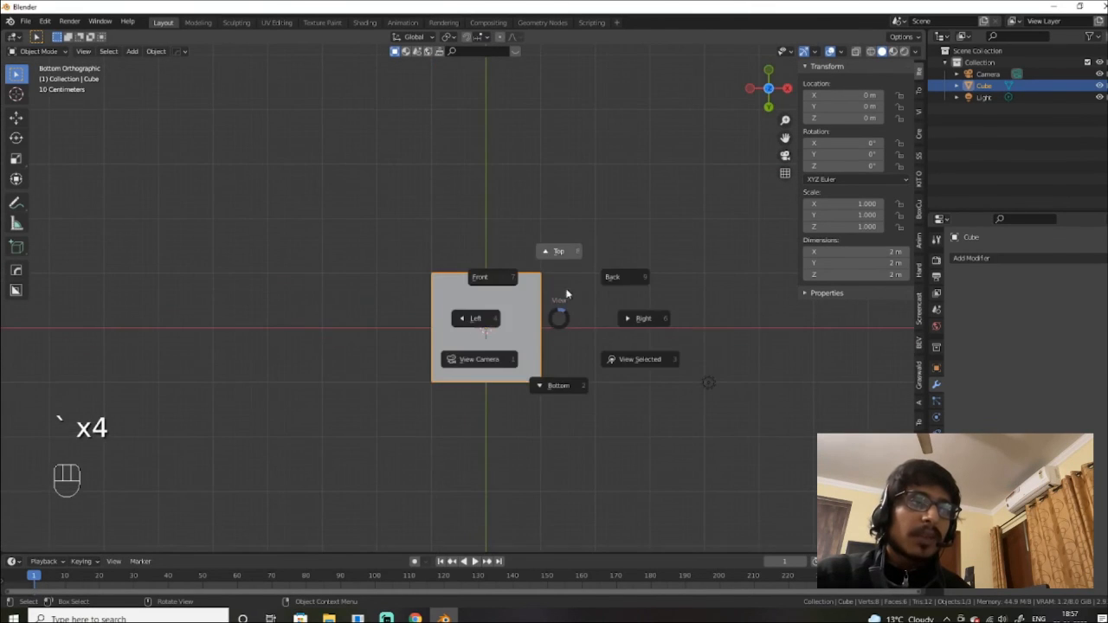
pyautogui.click(573, 264)
pyautogui.press('`')
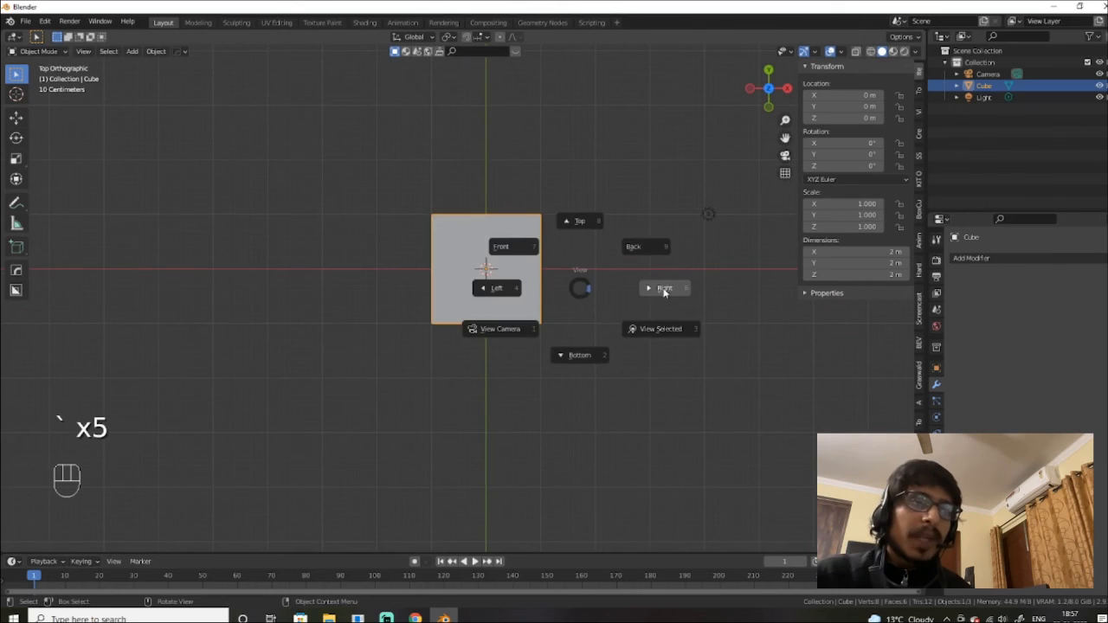
pyautogui.click(502, 248)
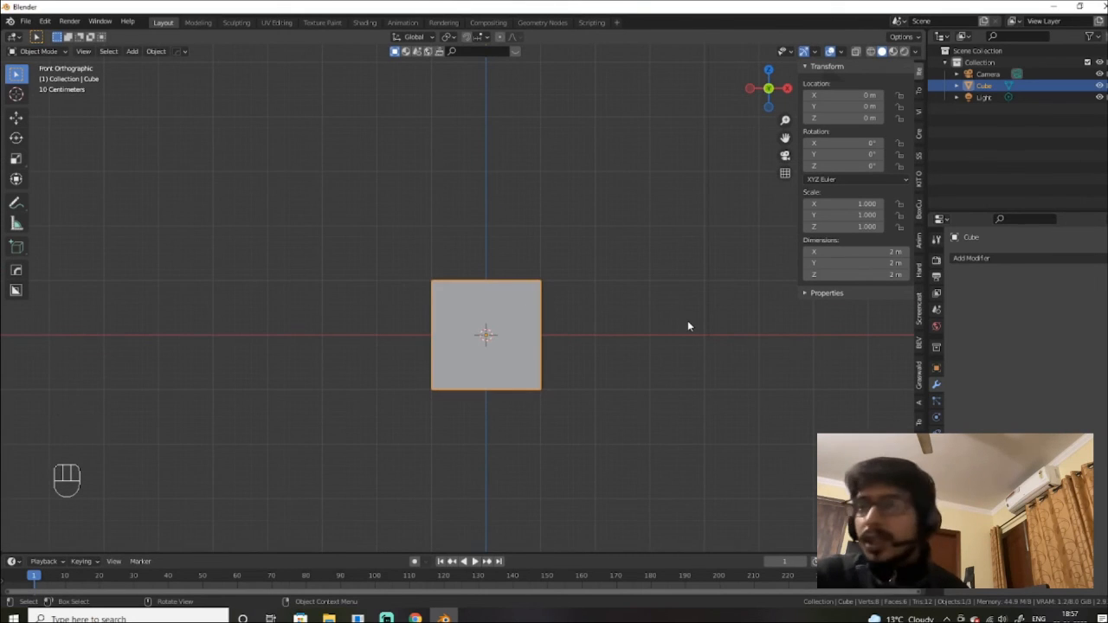
# Step: Zoom and orbit around the cube, then snap to Right Orthographic view
pyautogui.scroll(-4, 485, 389)
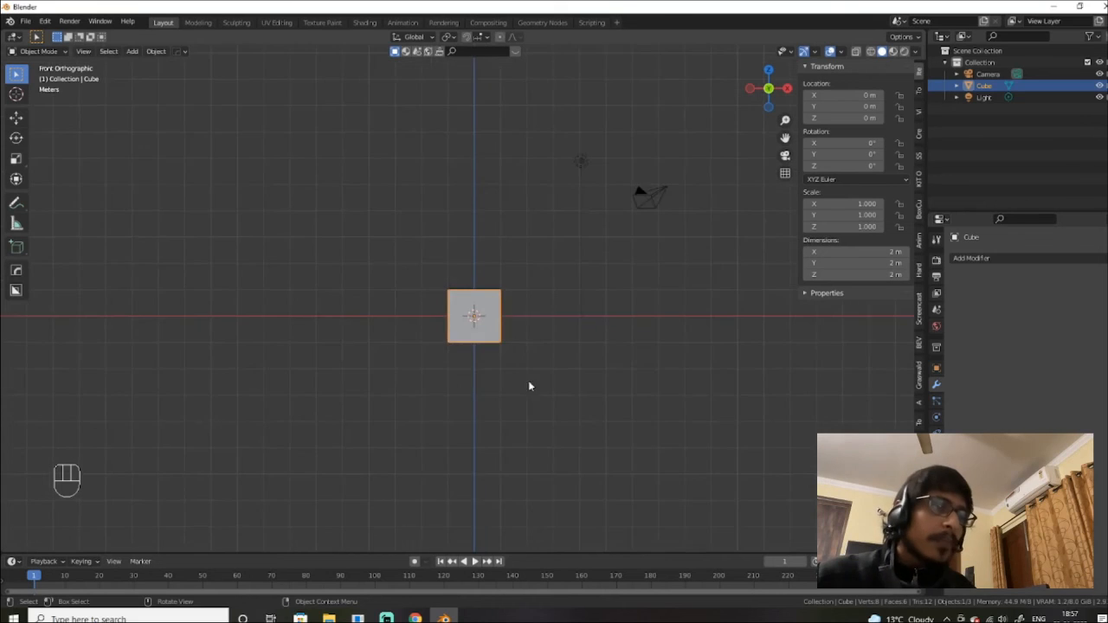
pyautogui.scroll(6, 528, 372)
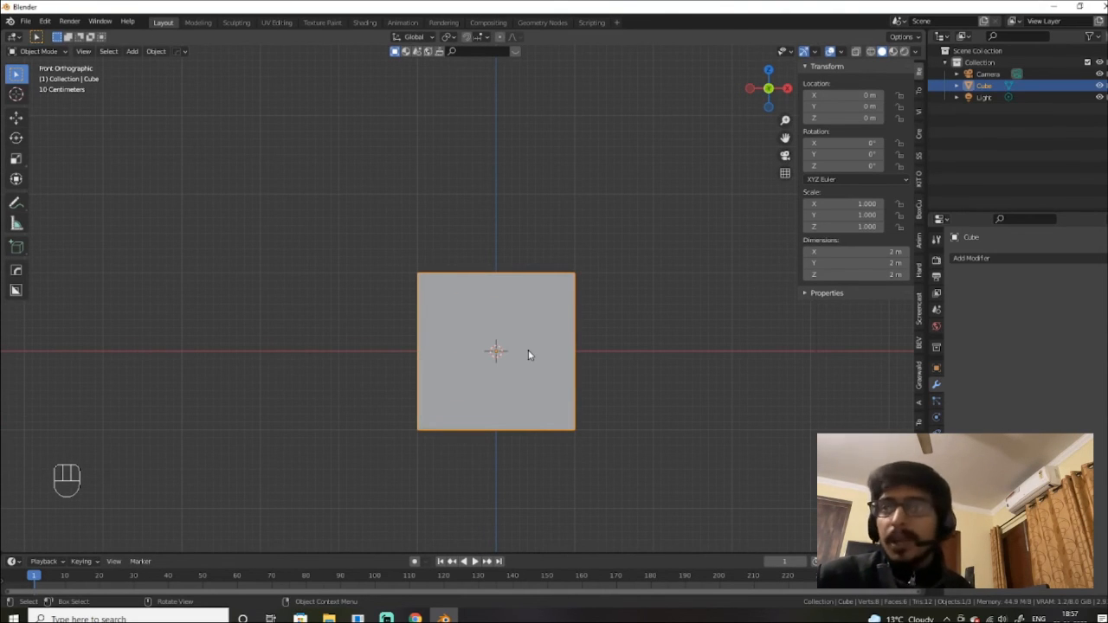
pyautogui.scroll(1, 528, 350)
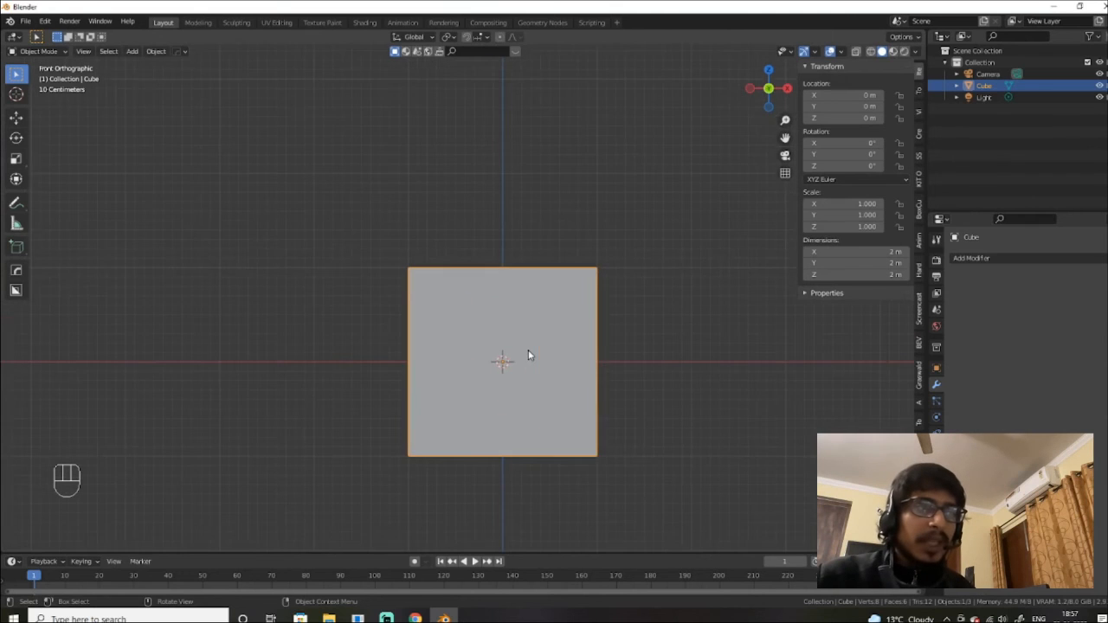
pyautogui.scroll(-1, 530, 346)
pyautogui.keyDown('alt'); pyautogui.moveTo(564, 329); pyautogui.dragTo(565, 352, button='middle'); pyautogui.keyUp('alt')
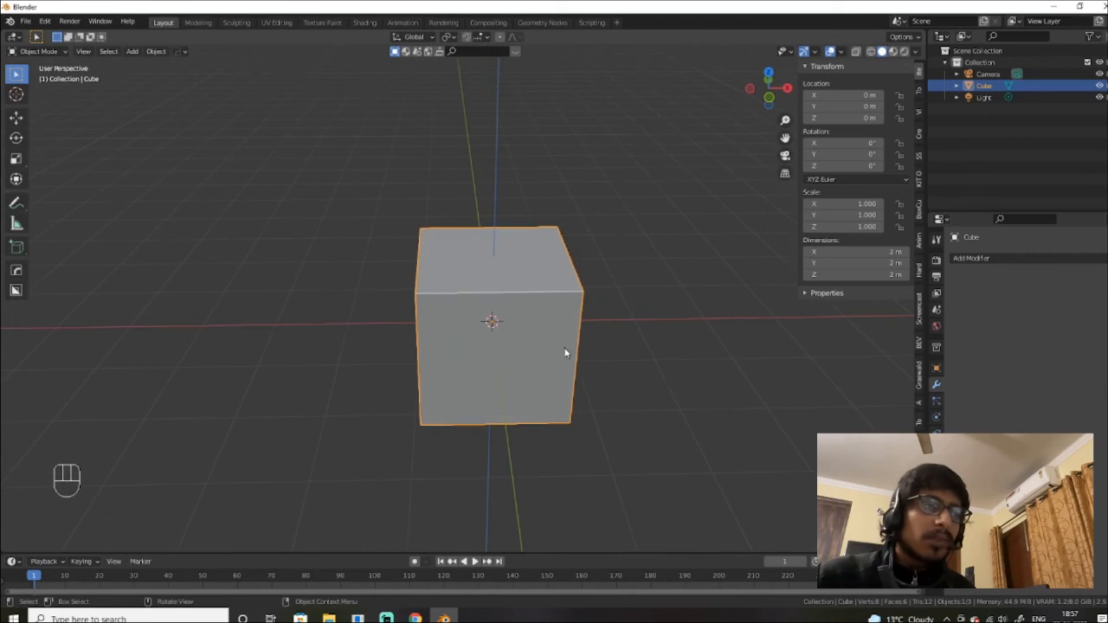
pyautogui.keyDown('alt'); pyautogui.moveTo(536, 310); pyautogui.dragTo(542, 290, button='middle'); pyautogui.keyUp('alt')
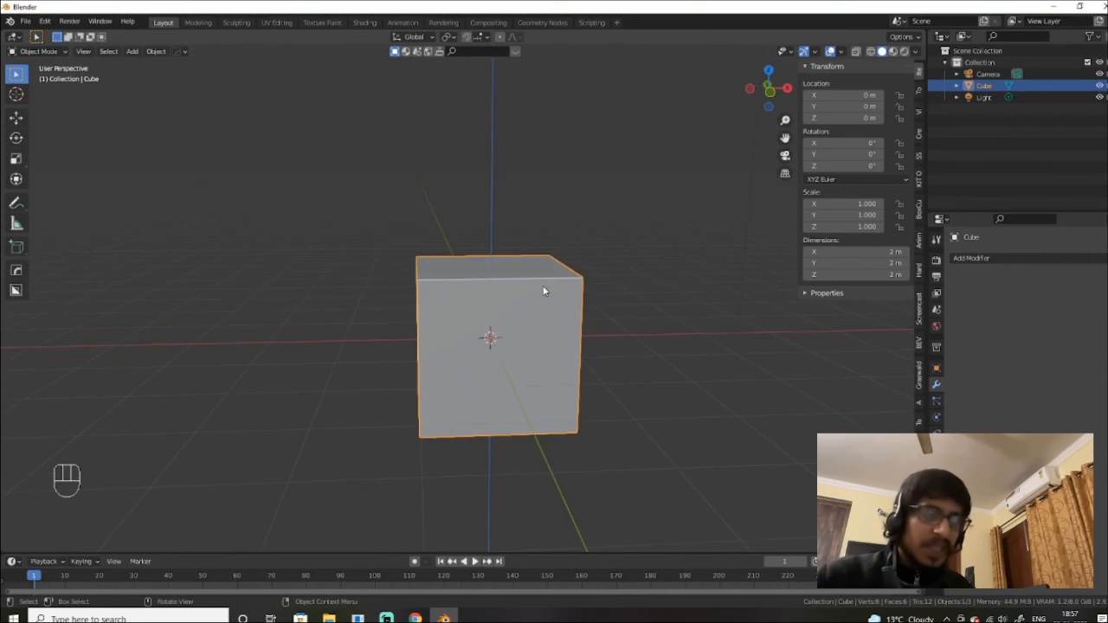
pyautogui.press('KP_3')
# Step: Draw a peaked roof-shaped annotation stroke above the cube's top edge with the Annotate tool
pyautogui.click(15, 202)
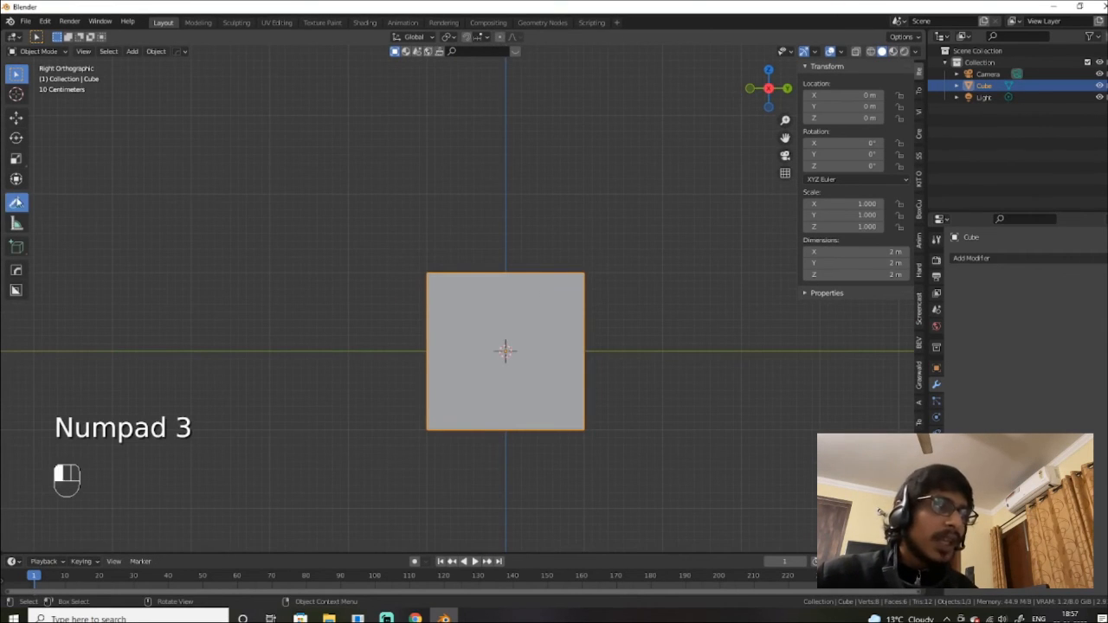
pyautogui.moveTo(437, 266)
pyautogui.mouseDown()
pyautogui.moveTo(500, 196)
pyautogui.moveTo(559, 235)
pyautogui.moveTo(573, 270)
pyautogui.mouseUp()
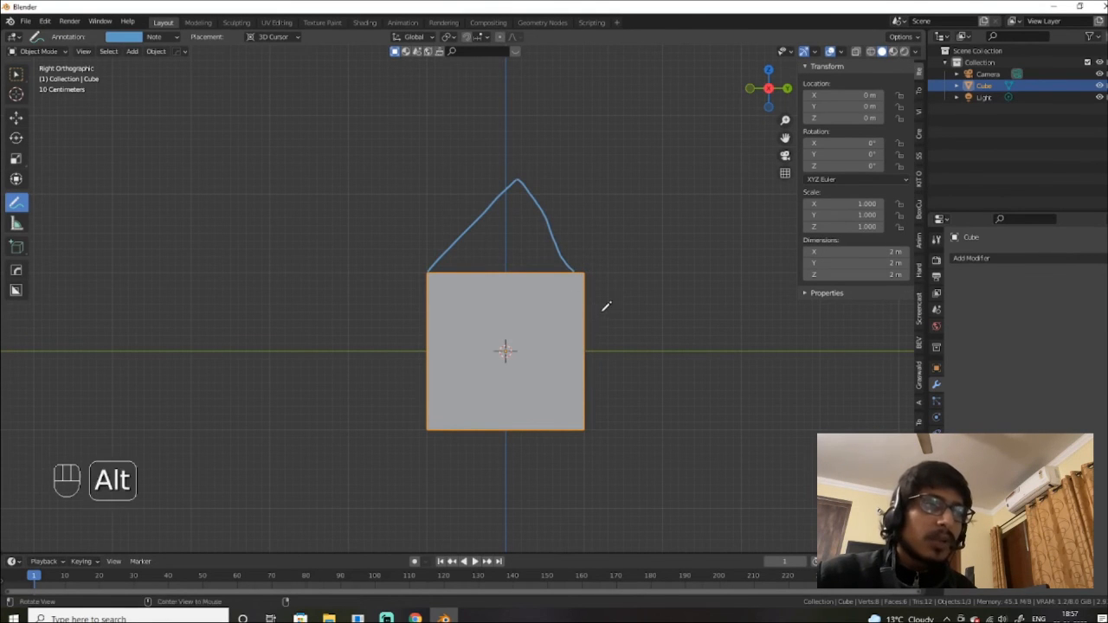
pyautogui.moveTo(601, 306)
pyautogui.keyDown('alt'); pyautogui.mouseDown(button='middle')
pyautogui.moveTo(680, 309)
pyautogui.moveTo(645, 329)
pyautogui.moveTo(621, 319)
pyautogui.moveTo(683, 337)
pyautogui.moveTo(649, 321)
pyautogui.mouseUp(button='middle'); pyautogui.keyUp('alt')
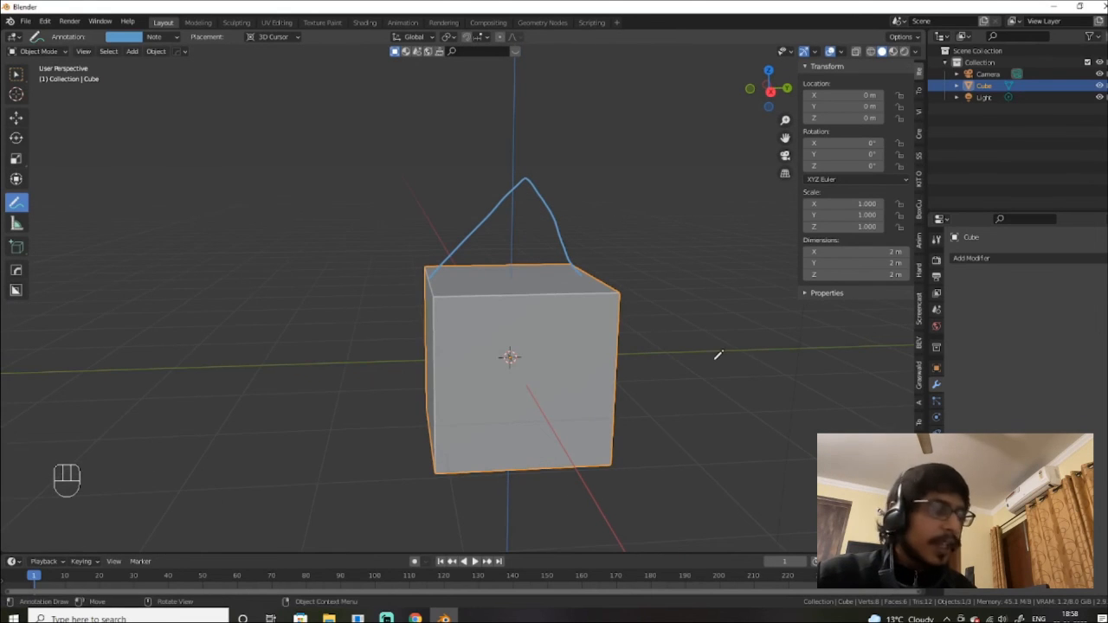
pyautogui.hotkey('ctrl', 'Tab')
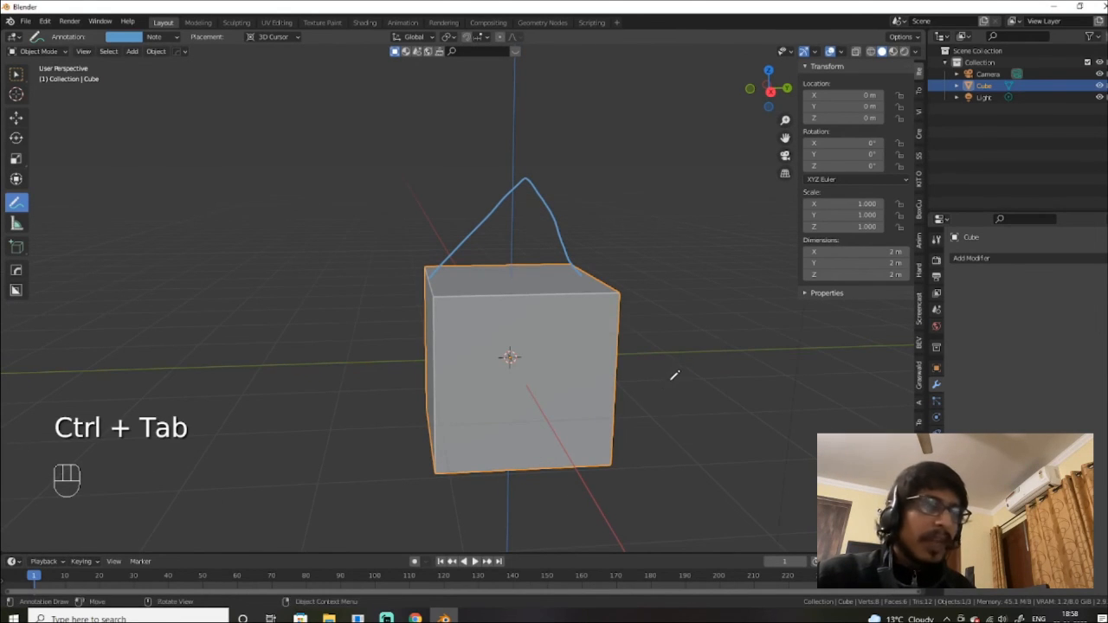
# Step: Undo the roof annotation, restore Select Box, and enter Edit Mode on the cube
pyautogui.hotkey('ctrl', 'z')
pyautogui.press('Tab')
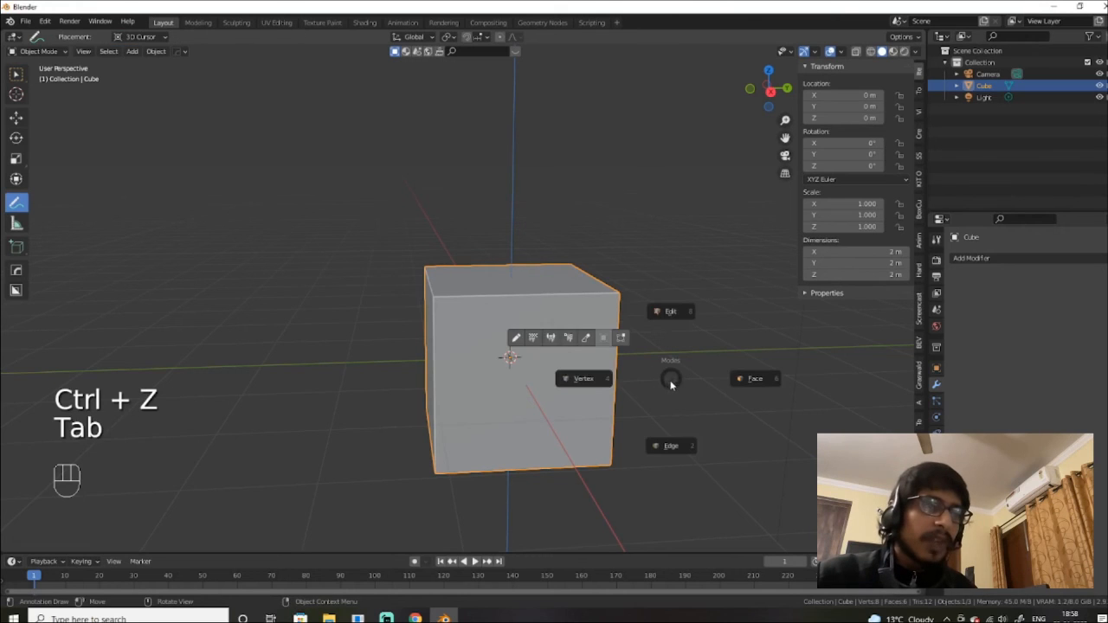
pyautogui.hotkey('ctrl', 'Tab')
pyautogui.press('q')
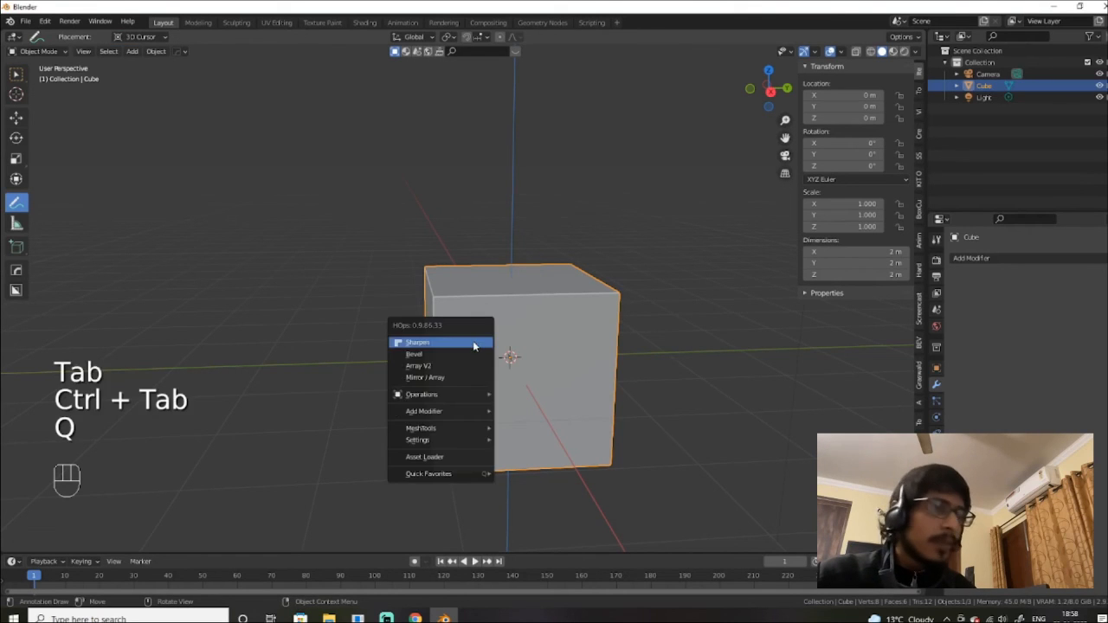
pyautogui.press('w')
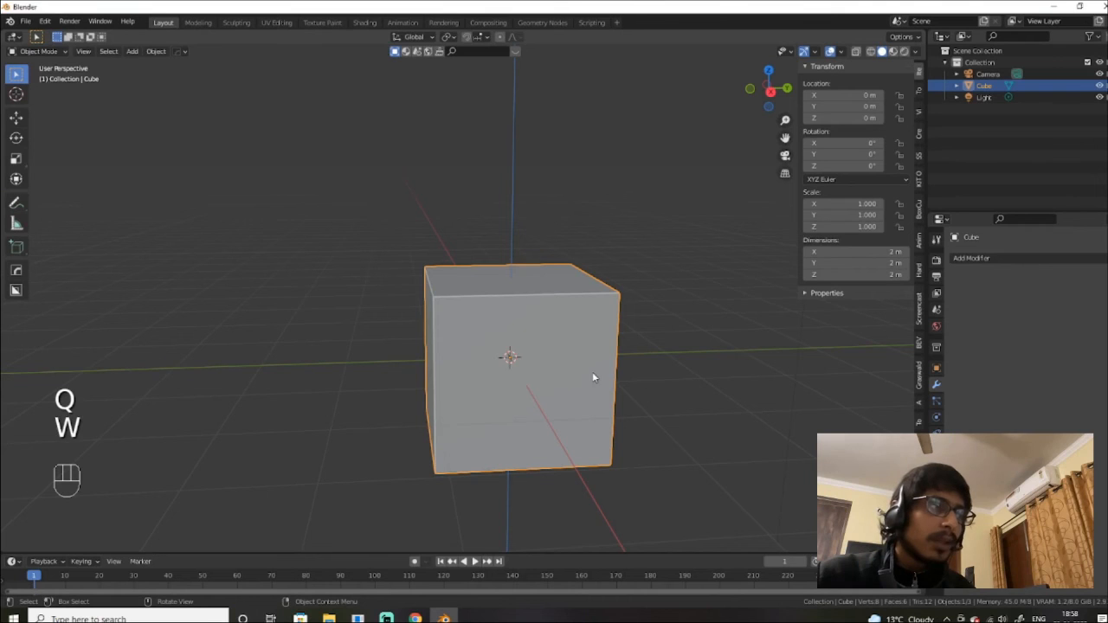
pyautogui.press('Tab')
pyautogui.press('Tab')
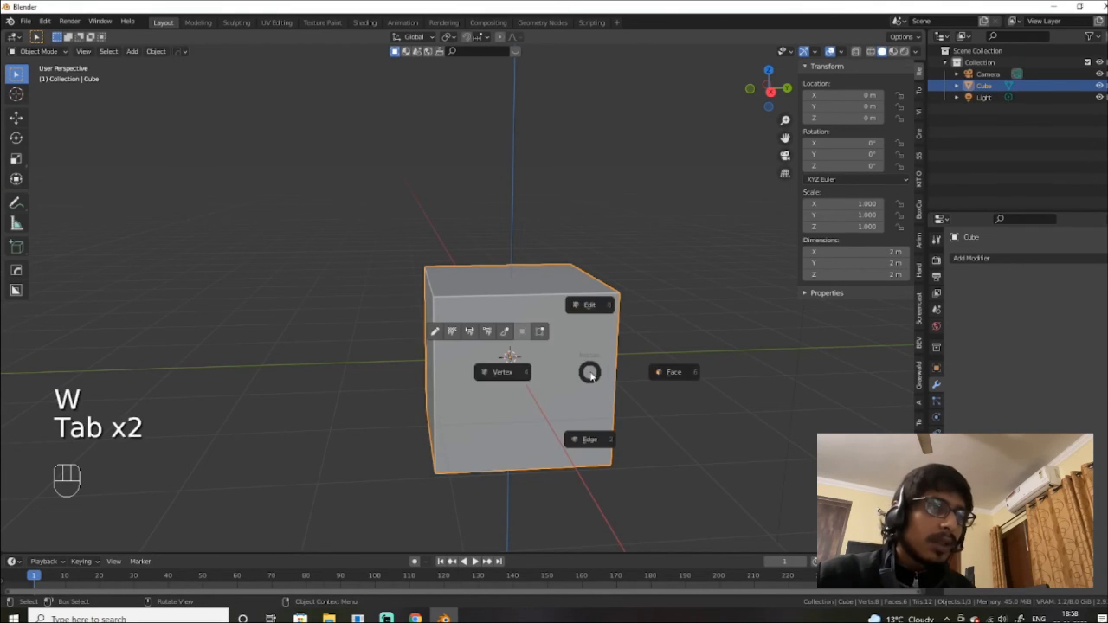
pyautogui.keyDown('alt'); pyautogui.moveTo(736, 411); pyautogui.dragTo(695, 395); pyautogui.keyUp('alt')
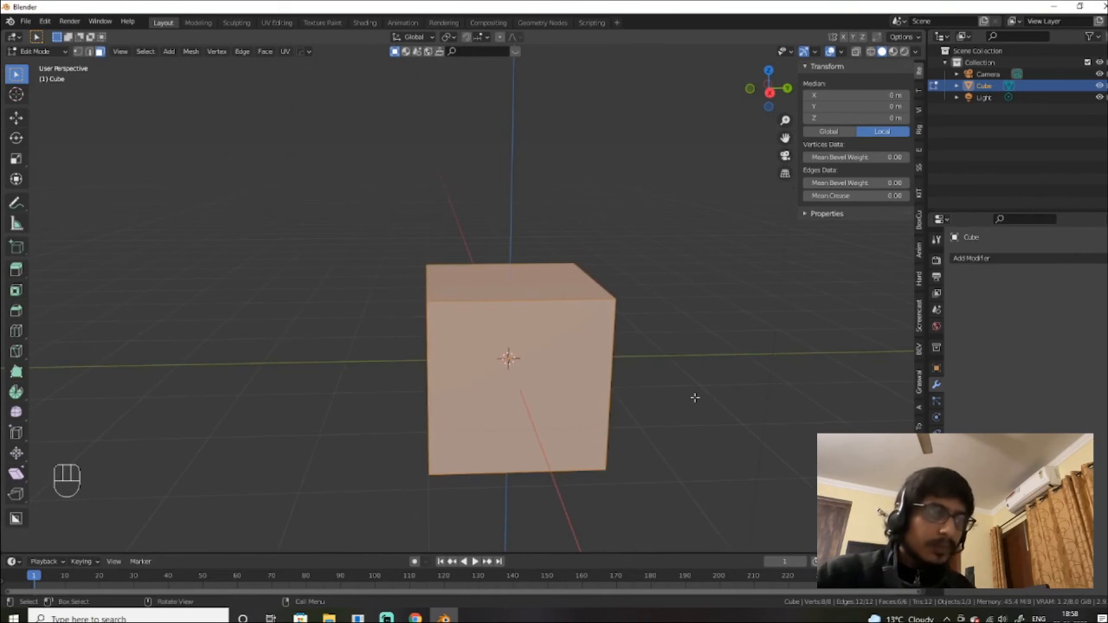
# Step: From the front view, select only the cube's top face, starting then cancelling a move
pyautogui.press('KP_1')
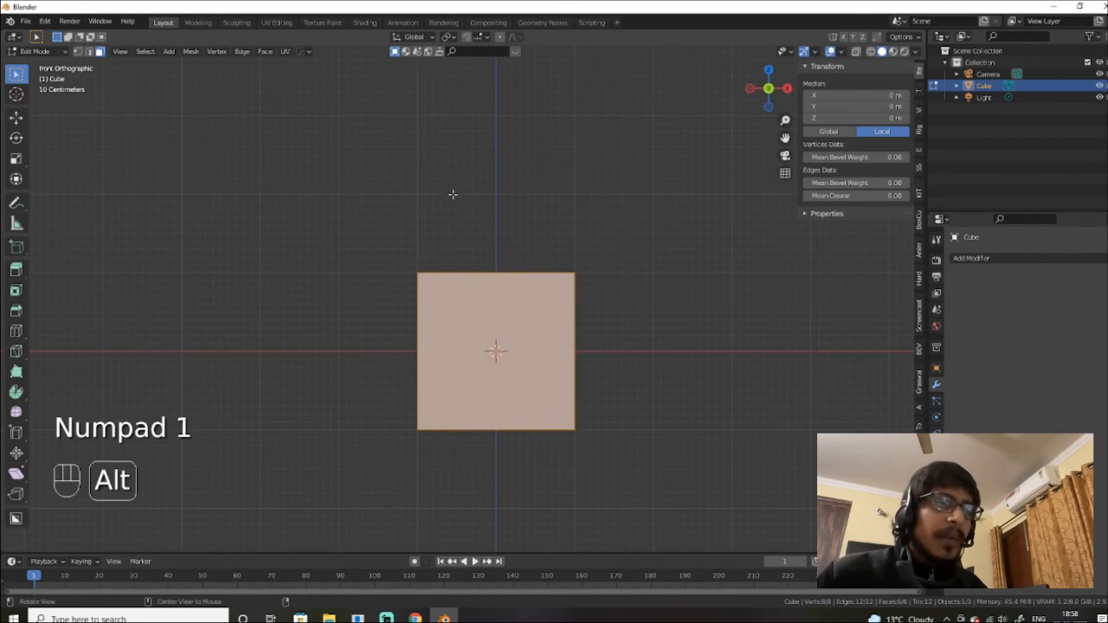
pyautogui.keyDown('alt'); pyautogui.moveTo(453, 193); pyautogui.dragTo(490, 277); pyautogui.keyUp('alt')
pyautogui.click(497, 270)
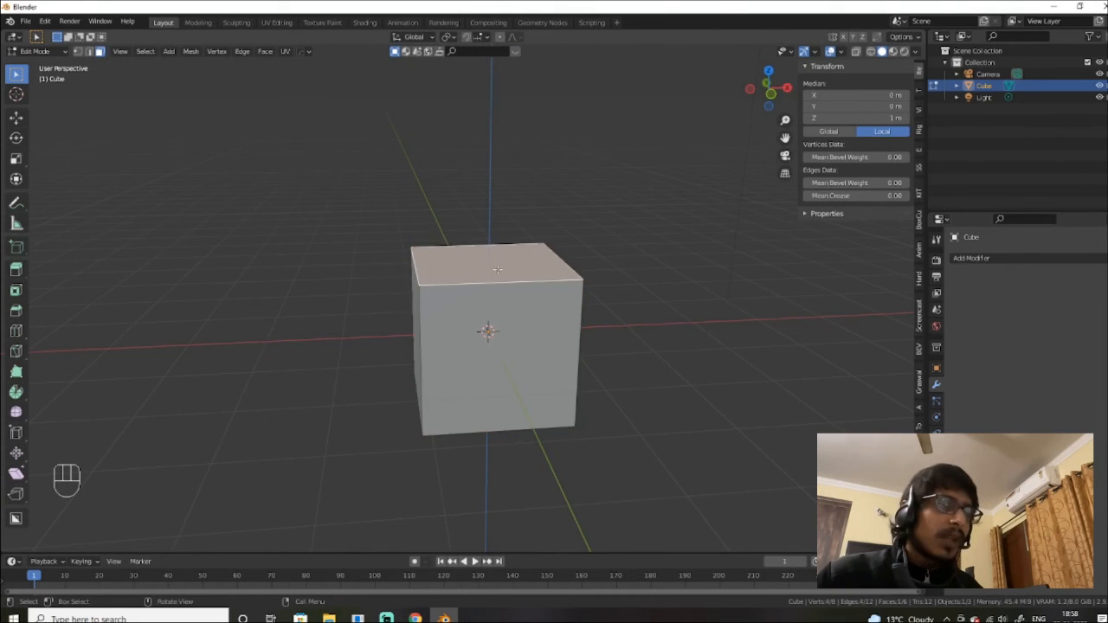
pyautogui.press('g')
pyautogui.rightClick(358, 259)
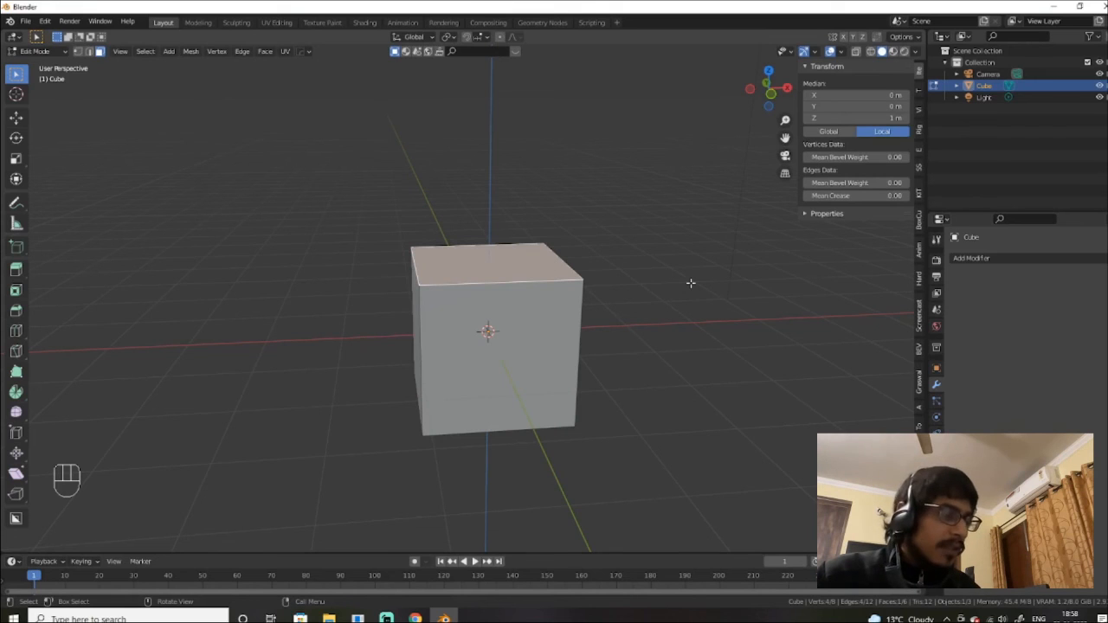
pyautogui.press('s')
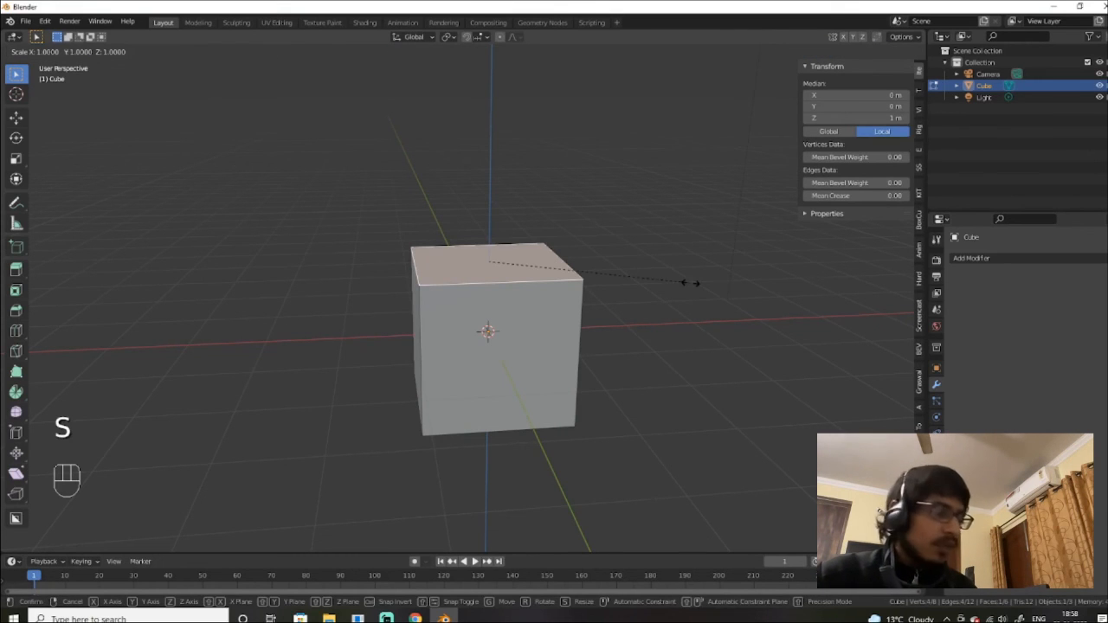
pyautogui.press('x')
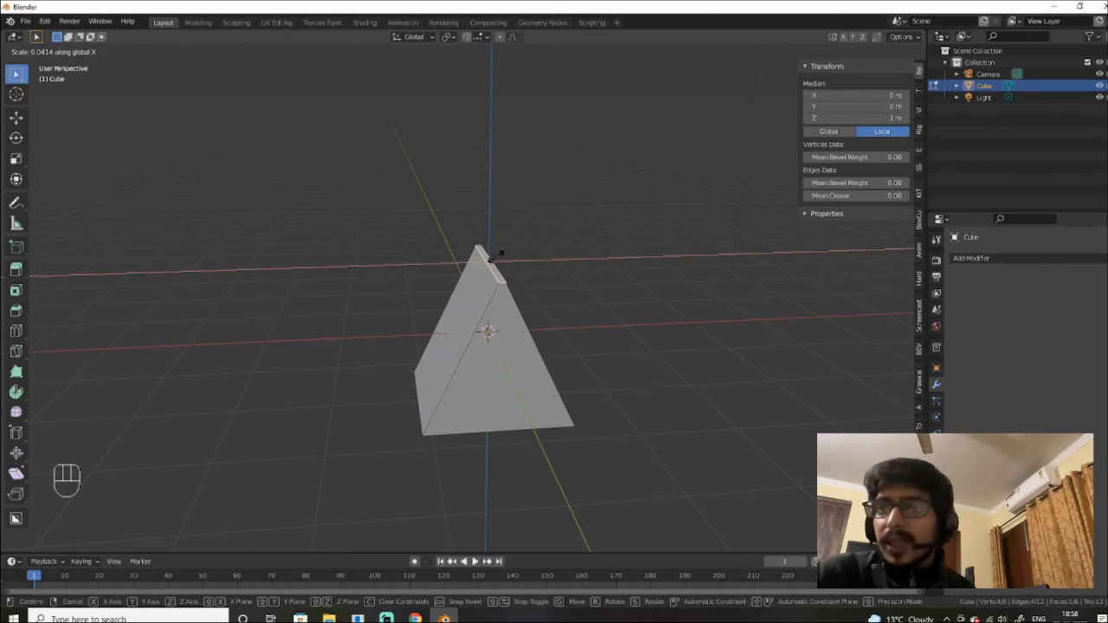
pyautogui.rightClick(499, 253)
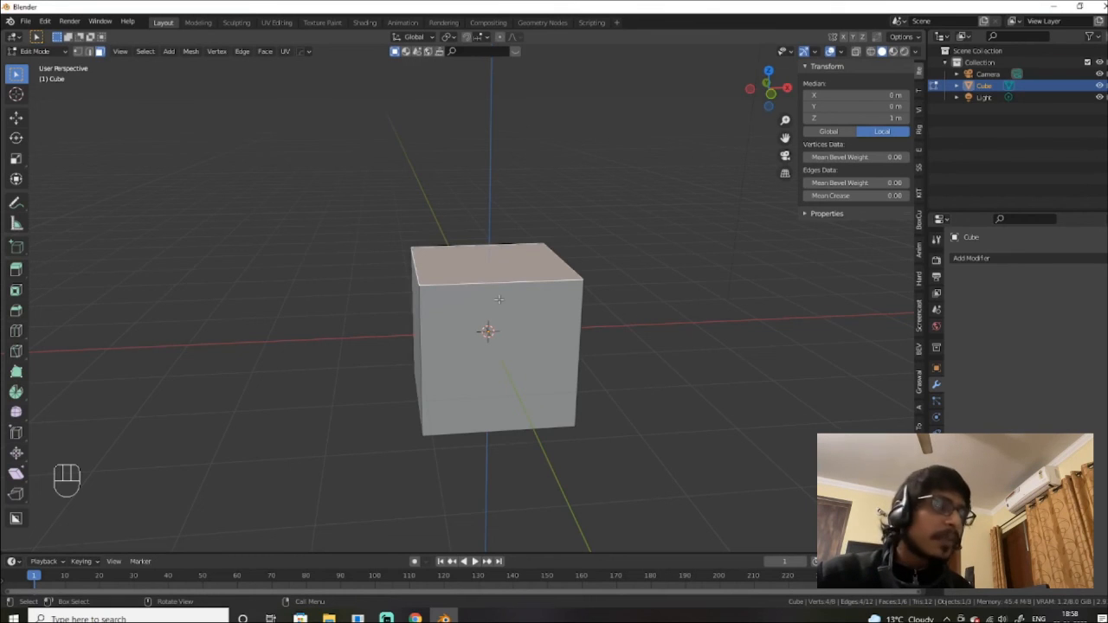
pyautogui.press('ctrl')
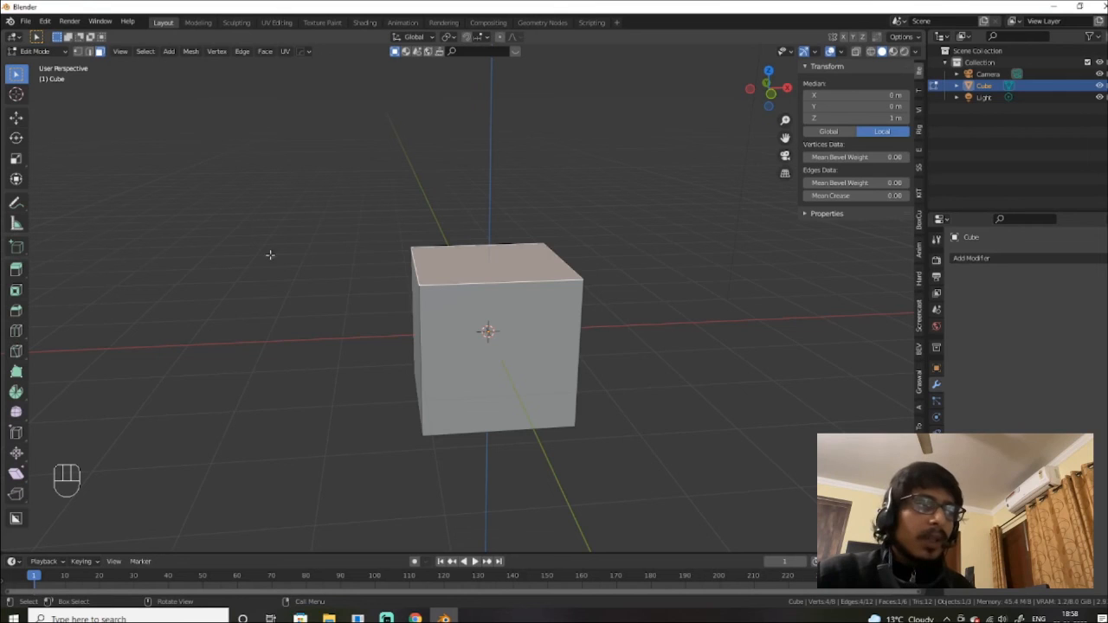
# Step: Deselect the top face, then start and cancel a loop cut, leaving the mesh unchanged
pyautogui.click(624, 370)
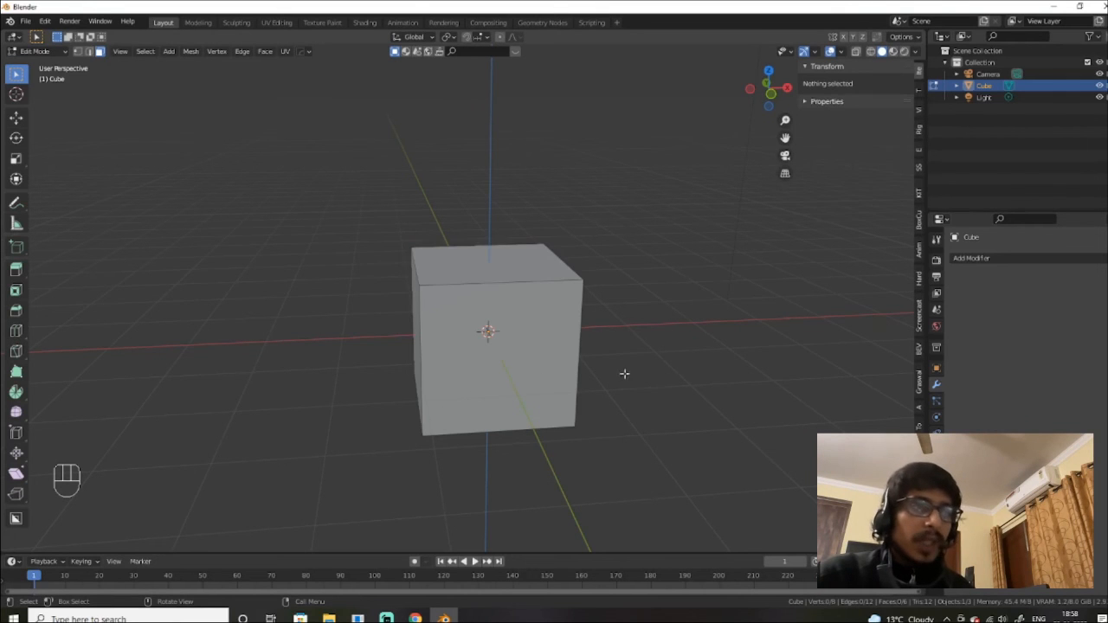
pyautogui.moveTo(577, 374)
pyautogui.mouseDown(button='middle')
pyautogui.moveTo(623, 412)
pyautogui.moveTo(618, 373)
pyautogui.moveTo(568, 364)
pyautogui.mouseUp(button='middle')
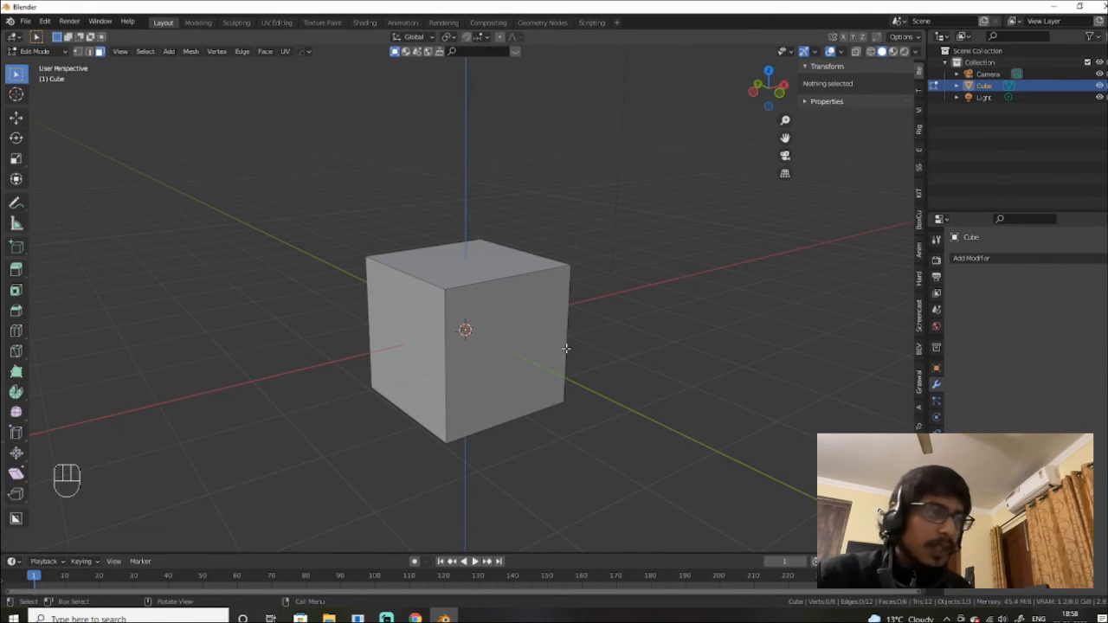
pyautogui.hotkey('ctrl', 'r')
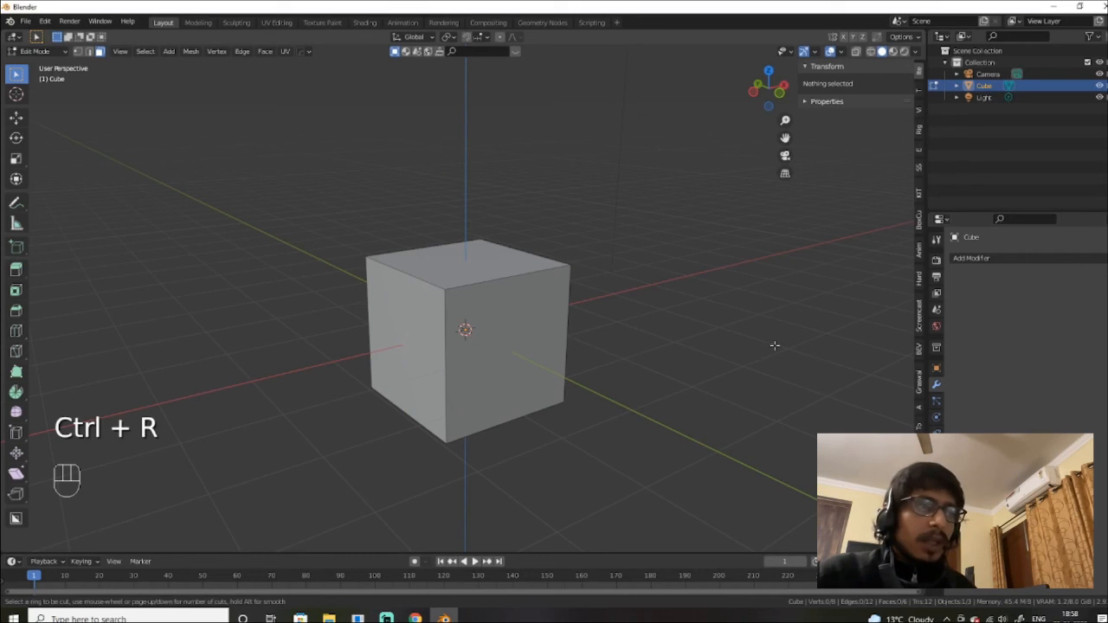
pyautogui.press('Escape')
pyautogui.click(732, 355)
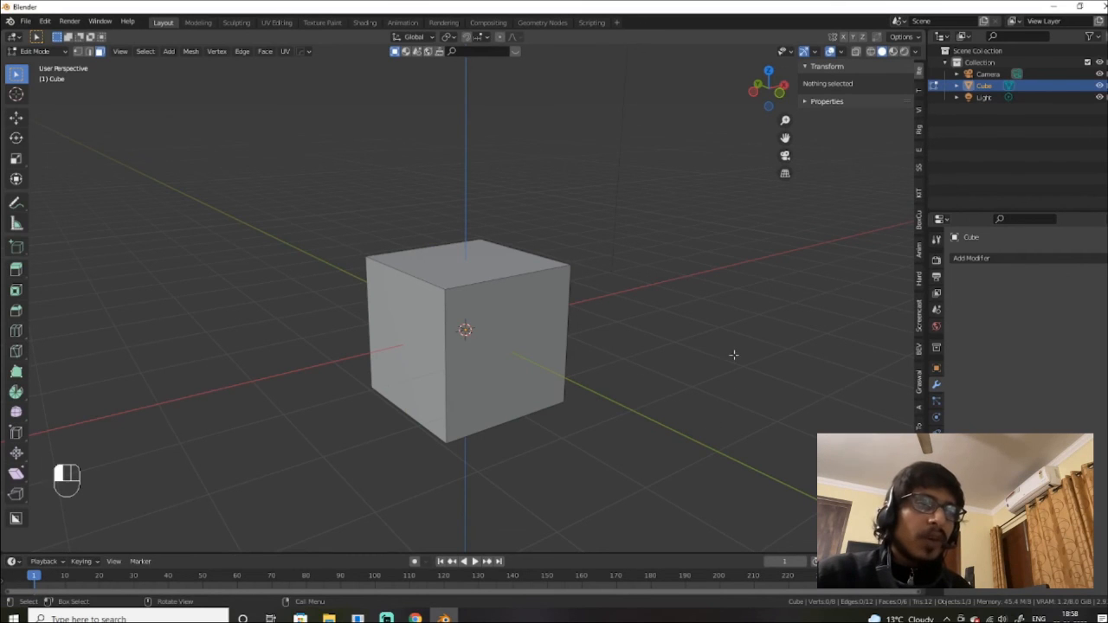